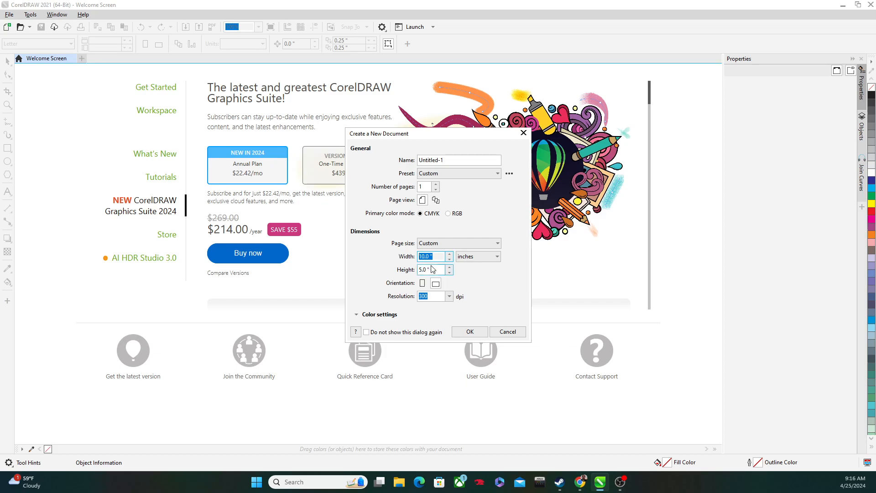
# Step: Set the new document's page size to 32 inches wide and 18 inches high
pyautogui.click(436, 255)
pyautogui.moveTo(436, 255); pyautogui.dragTo(362, 255)
pyautogui.write('32')
pyautogui.press('Tab')
pyautogui.write('18')
# Step: Set the page width and height to 4 inches each and create the new document
pyautogui.click(433, 256)
pyautogui.moveTo(434, 257); pyautogui.dragTo(374, 254)
pyautogui.write('4')
pyautogui.moveTo(436, 271); pyautogui.dragTo(361, 239)
pyautogui.write('4')
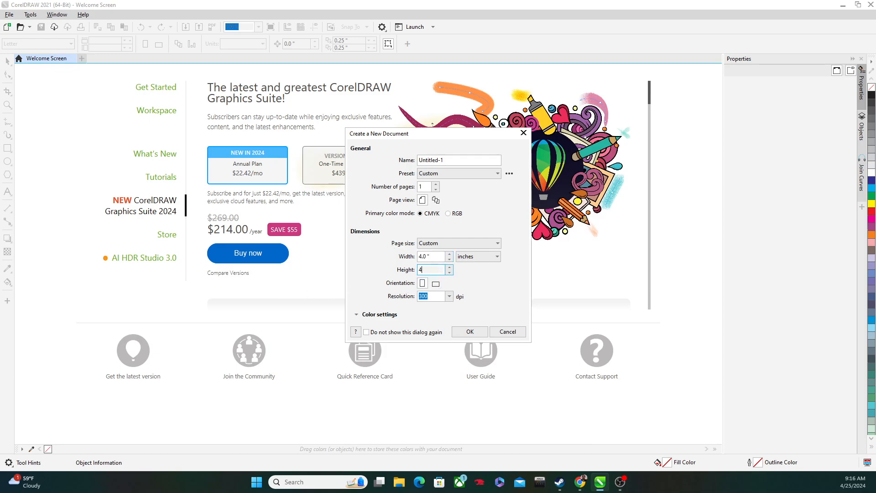
pyautogui.click(481, 338)
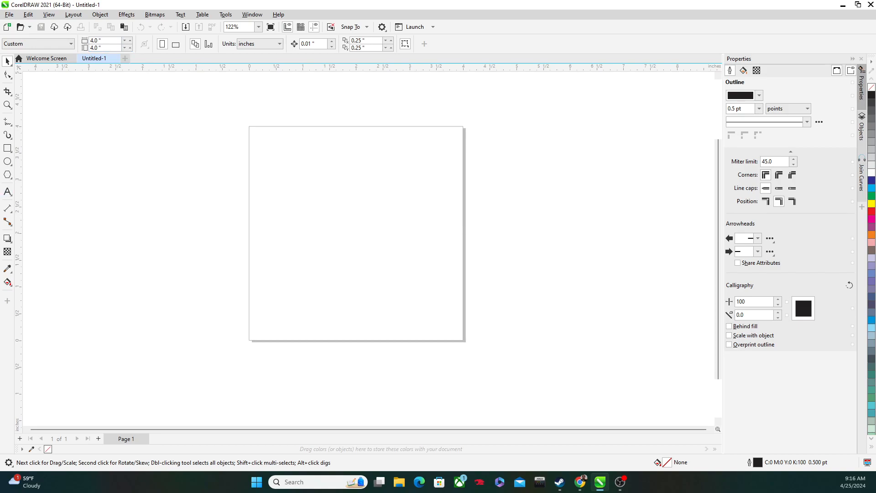
# Step: Switch to the spongebob image results in Chrome and check which file format the Wikipedia image would save in, without saving it
pyautogui.hotkey('alt', 'Tab')
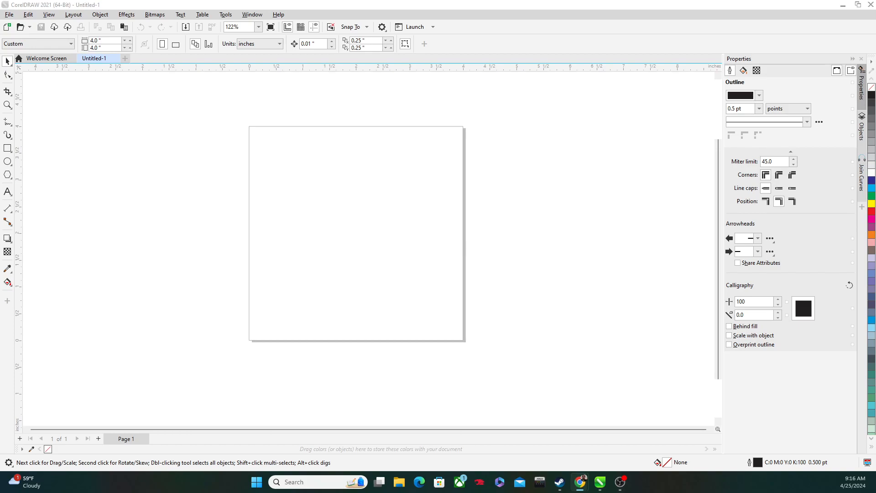
pyautogui.moveTo(0, 64); pyautogui.dragTo(502, 54)
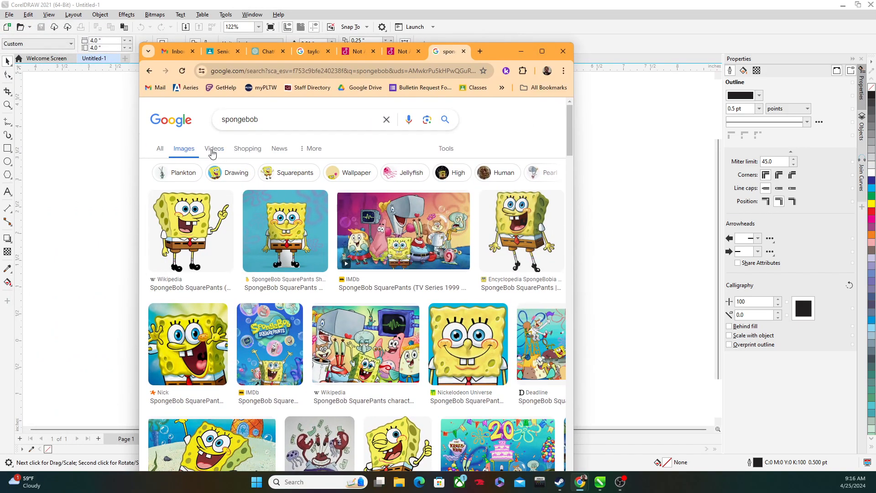
pyautogui.click(193, 224)
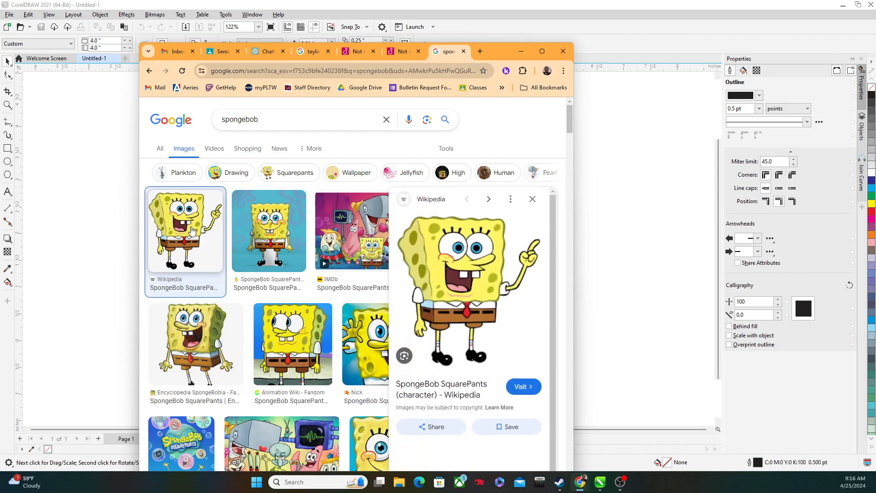
pyautogui.rightClick(466, 278)
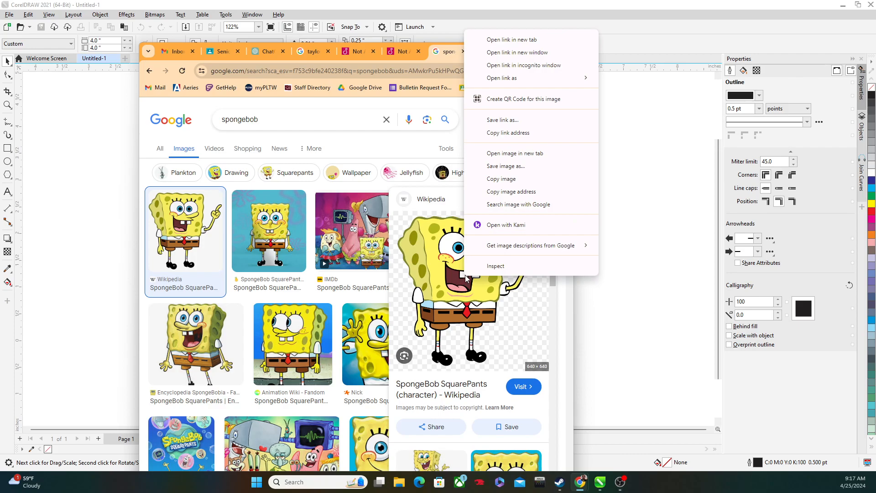
pyautogui.click(502, 169)
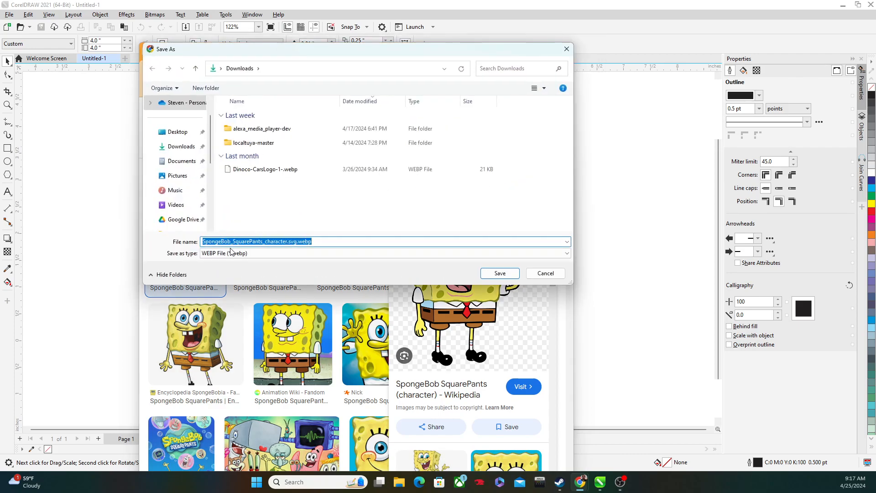
pyautogui.click(567, 49)
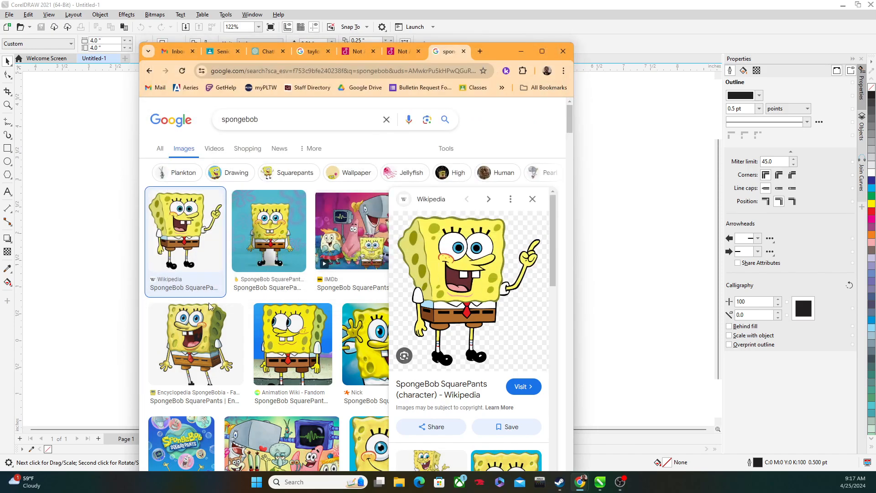
# Step: Check which file format the Encyclopedia SpongeBobia image would save in, without saving it
pyautogui.scroll(-3, 210, 338)
pyautogui.scroll(3, 210, 336)
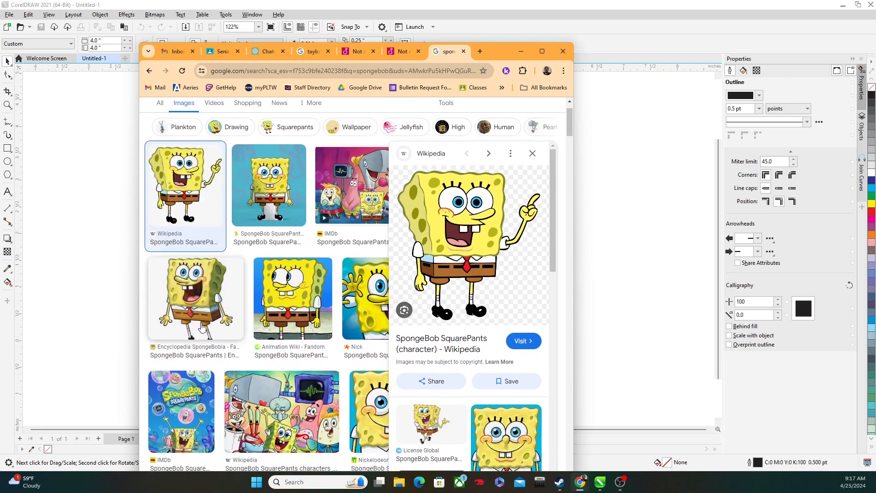
pyautogui.click(203, 310)
pyautogui.rightClick(484, 219)
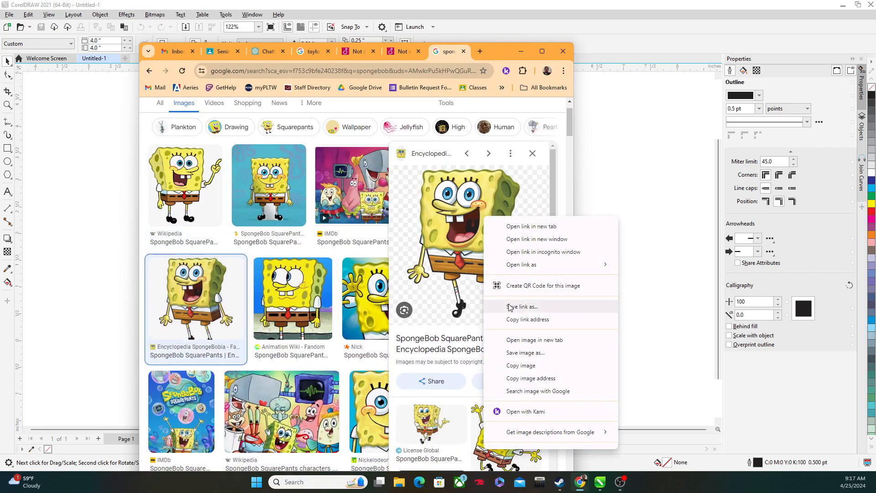
pyautogui.click(506, 352)
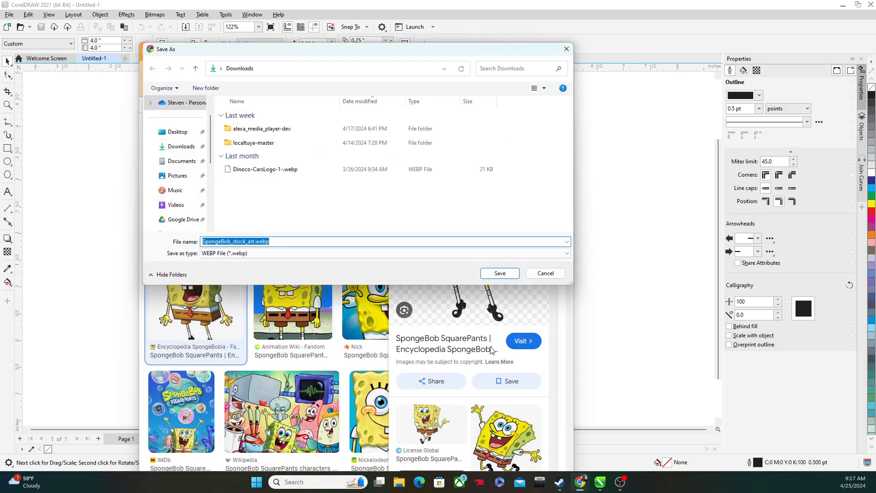
pyautogui.click(546, 273)
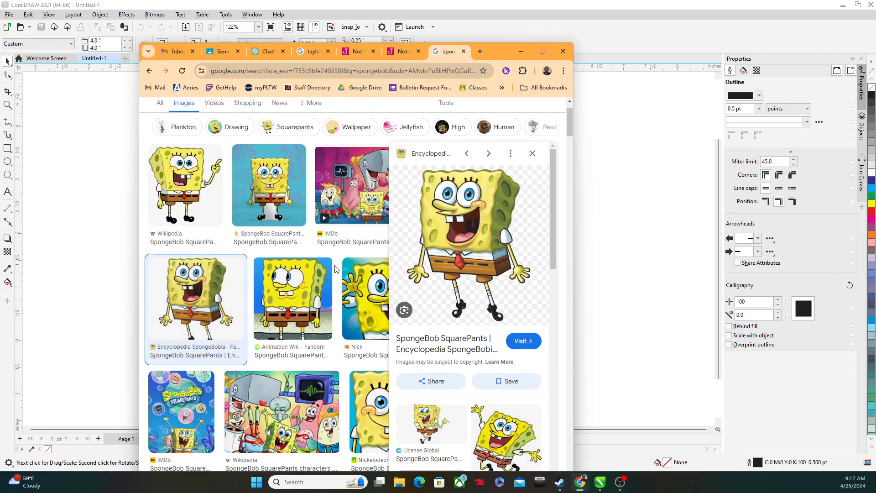
# Step: Find the winking thumbs-up SpongeBob from SpongeBob Galaxy Wiki and check its save format without saving it
pyautogui.scroll(-5, 323, 283)
pyautogui.scroll(-4, 323, 283)
pyautogui.scroll(2, 296, 255)
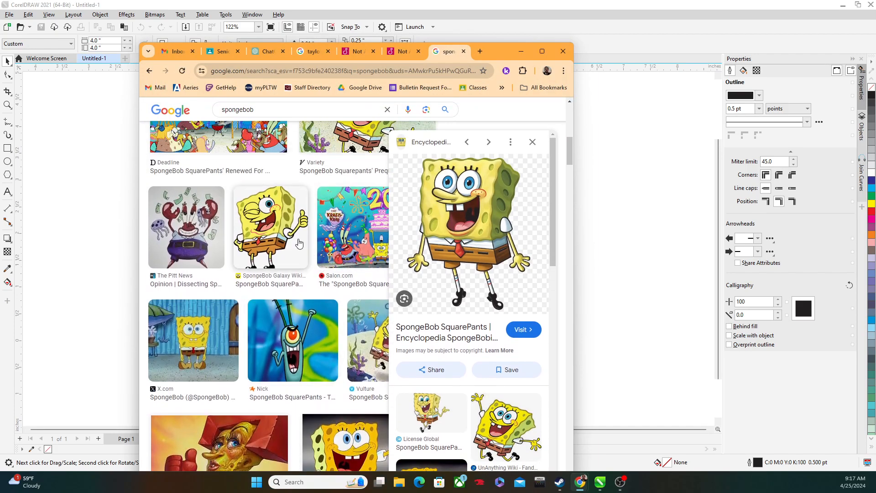
pyautogui.click(271, 228)
pyautogui.rightClick(492, 239)
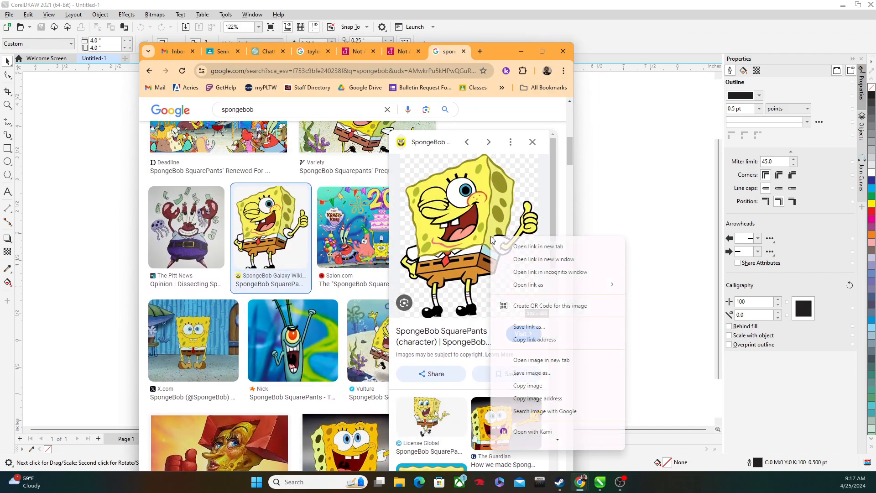
pyautogui.click(531, 373)
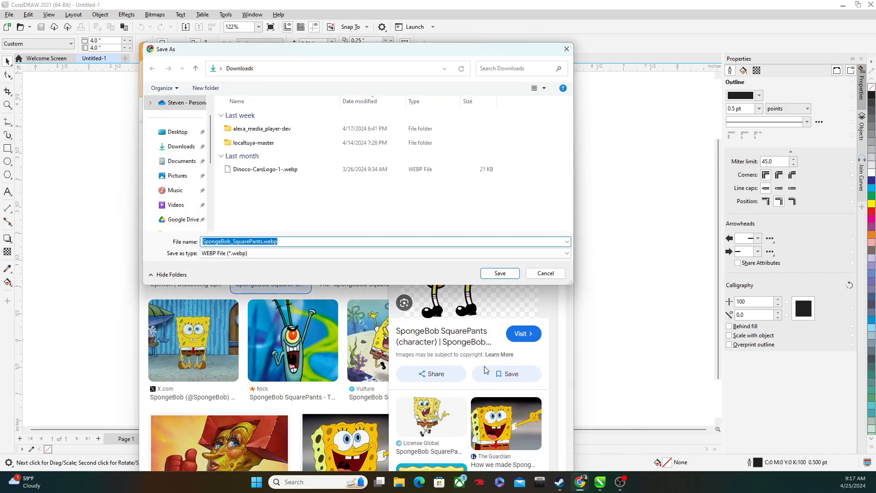
pyautogui.click(534, 273)
# Step: Maximize the browser window and narrow the spongebob image search to transparent images
pyautogui.click(542, 52)
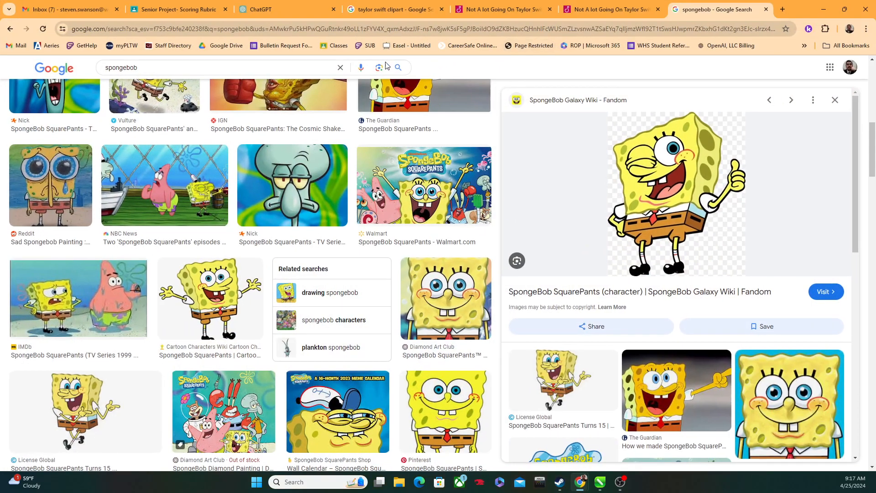
pyautogui.scroll(5, 291, 192)
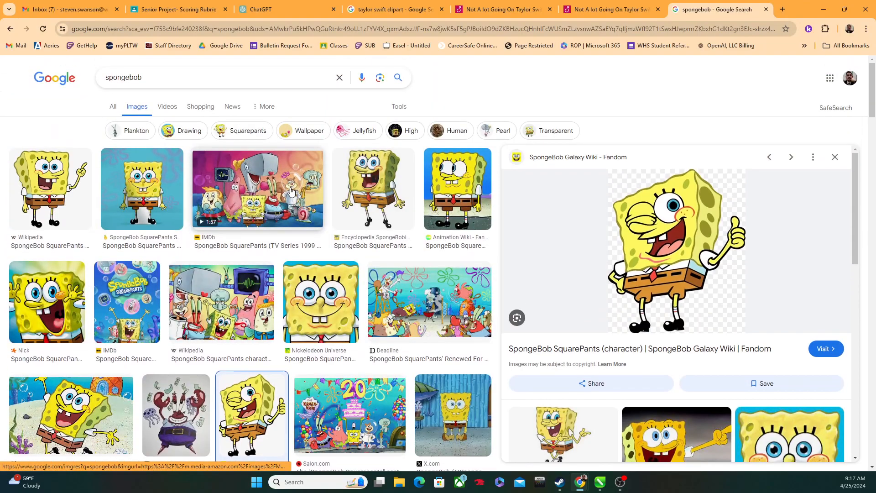
pyautogui.click(262, 111)
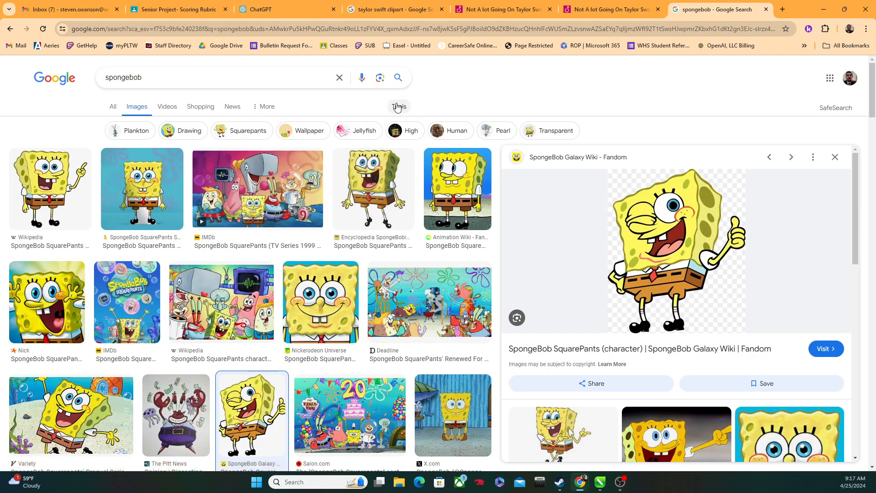
pyautogui.click(398, 107)
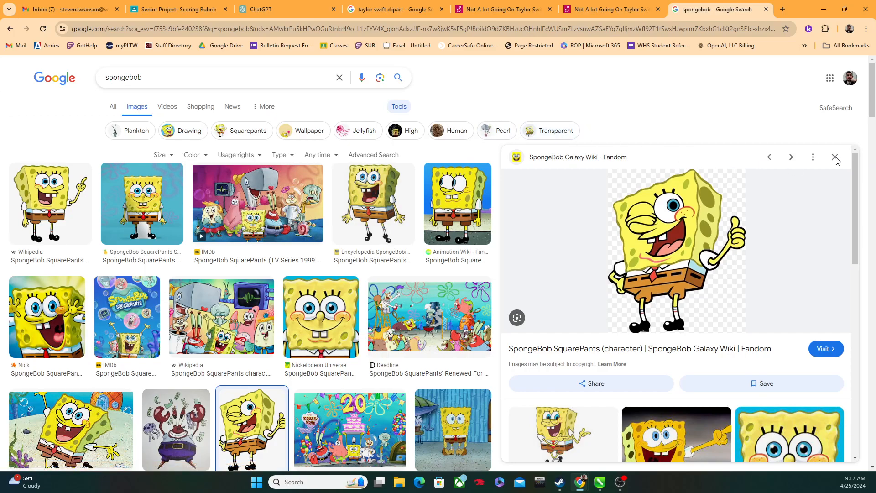
pyautogui.click(42, 29)
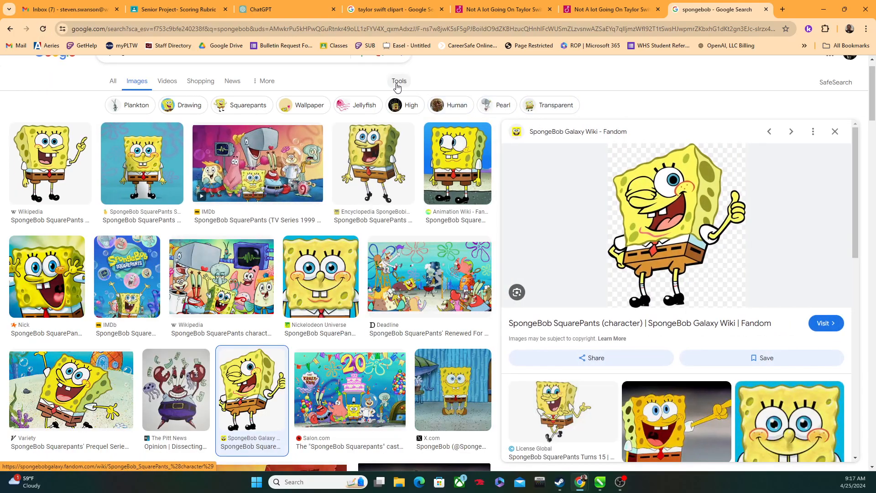
pyautogui.click(396, 84)
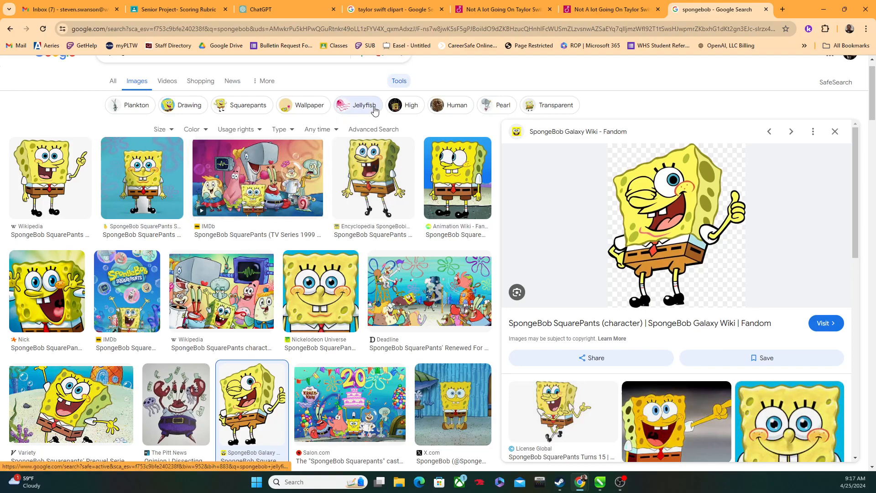
pyautogui.click(537, 109)
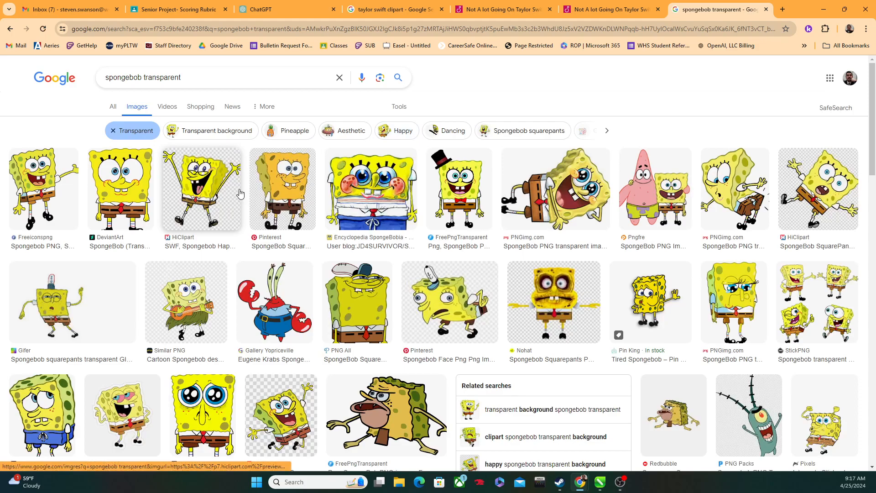
# Step: Filter the transparent image results by usage rights to Creative Commons licenses
pyautogui.click(270, 111)
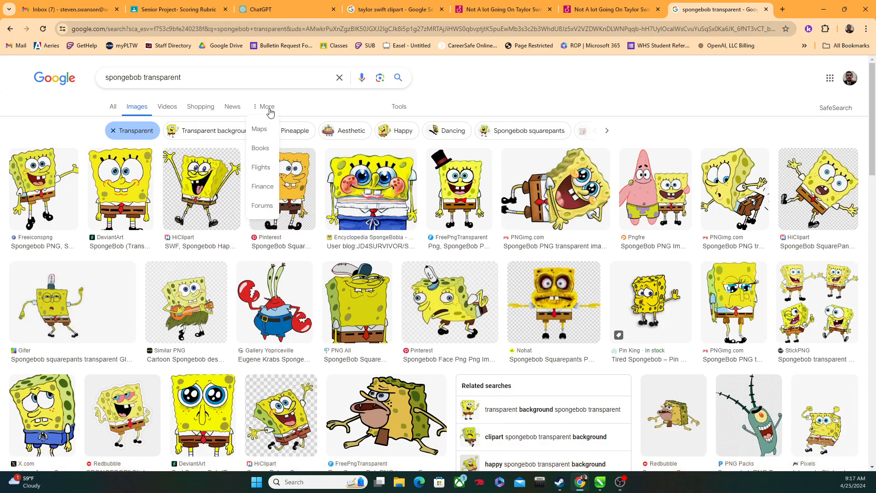
pyautogui.doubleClick(399, 110)
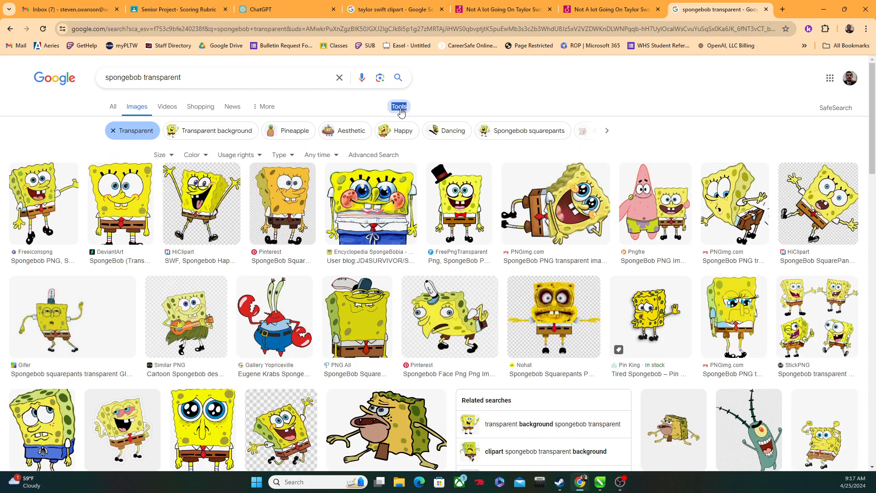
pyautogui.click(400, 109)
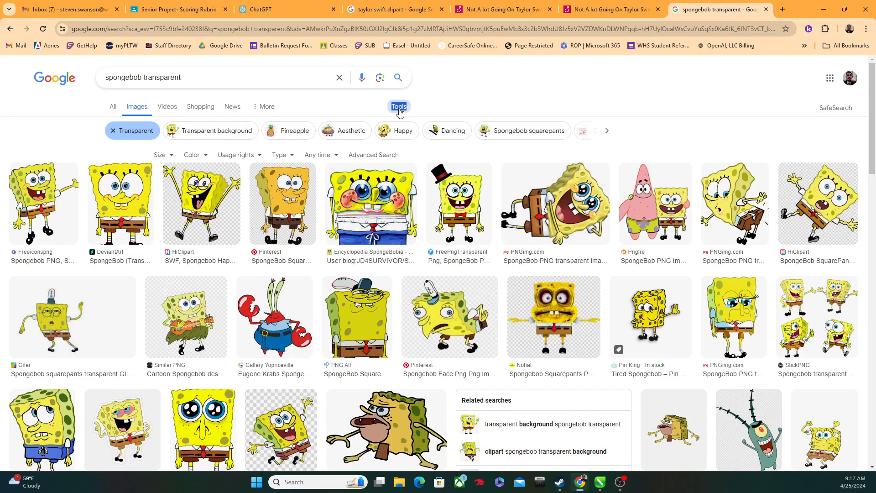
pyautogui.click(245, 157)
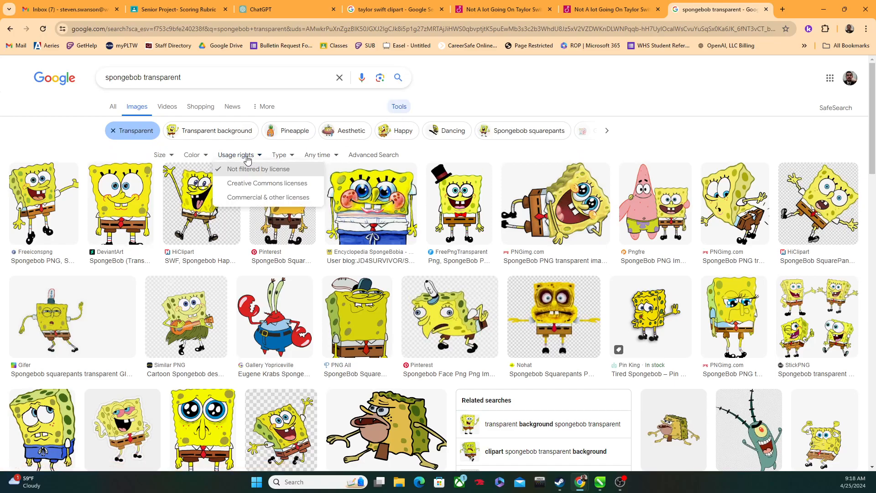
pyautogui.click(267, 184)
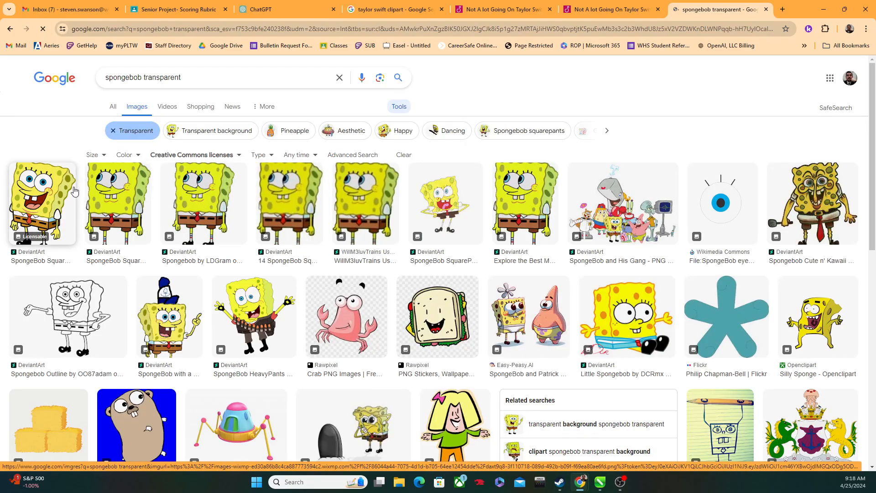
# Step: Save the first DeviantArt SpongeBob image to Downloads as a PNG named Spongebob
pyautogui.click(52, 202)
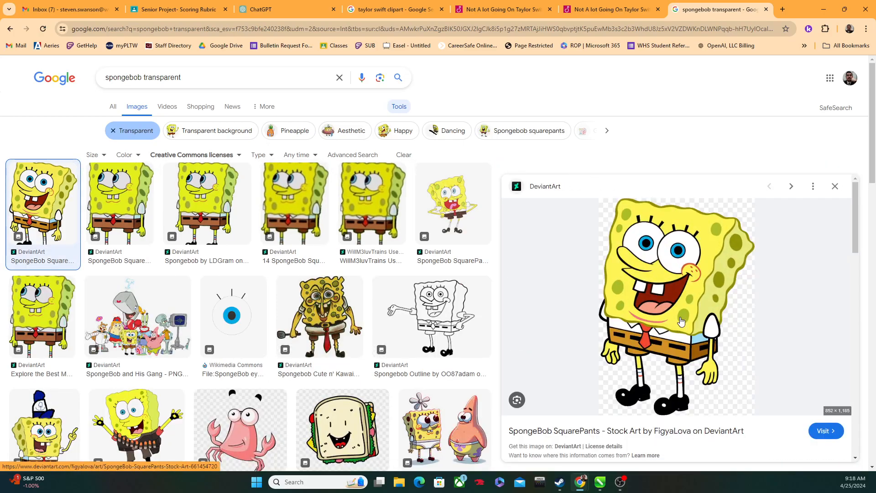
pyautogui.rightClick(690, 301)
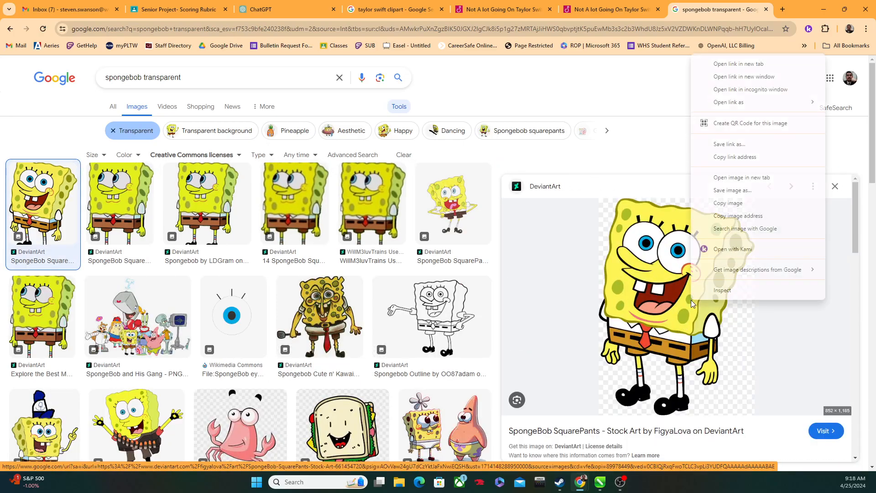
pyautogui.click(740, 194)
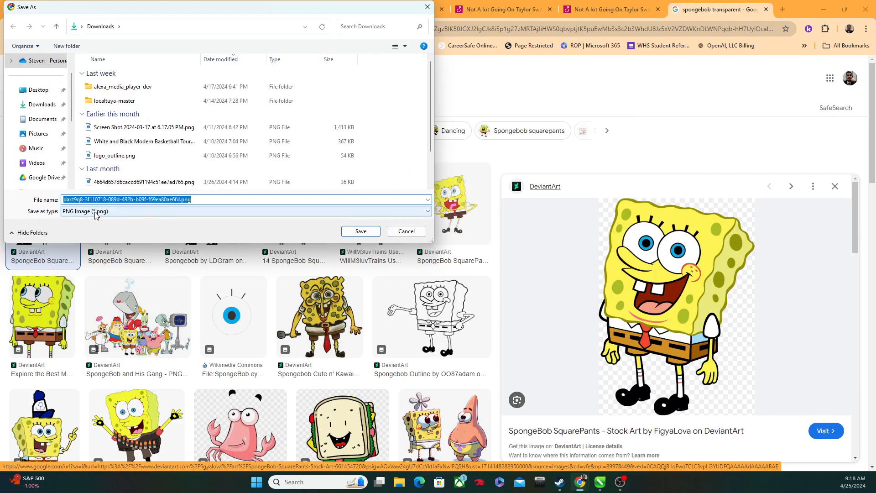
pyautogui.write('Spongebob')
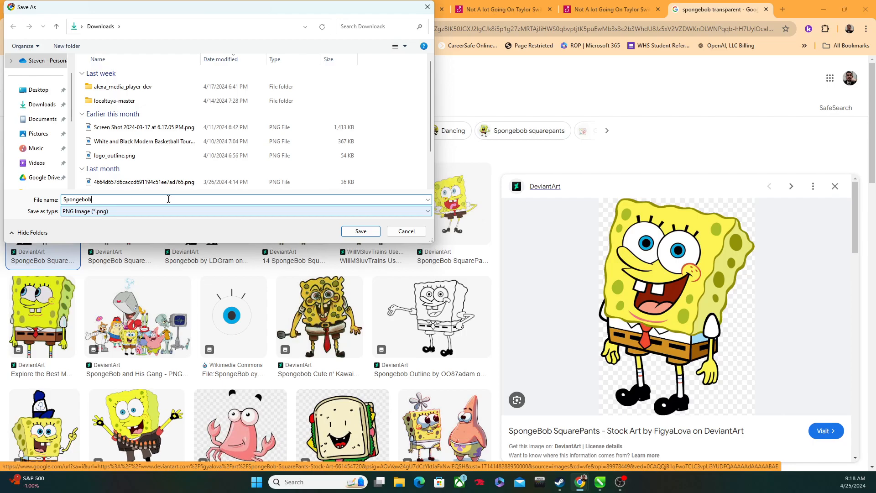
pyautogui.click(362, 231)
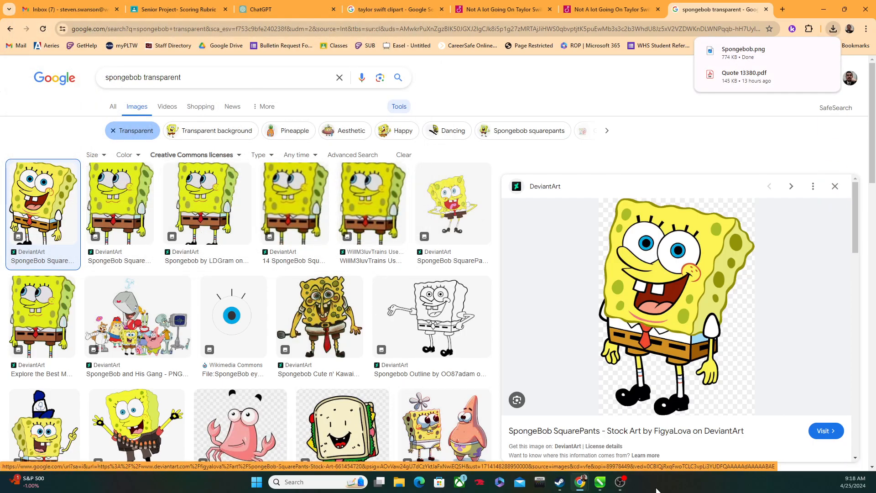
# Step: Switch to CorelDRAW, import Spongebob.png from Downloads, and place it at full size with its corner inside the page
pyautogui.click(600, 482)
pyautogui.click(9, 14)
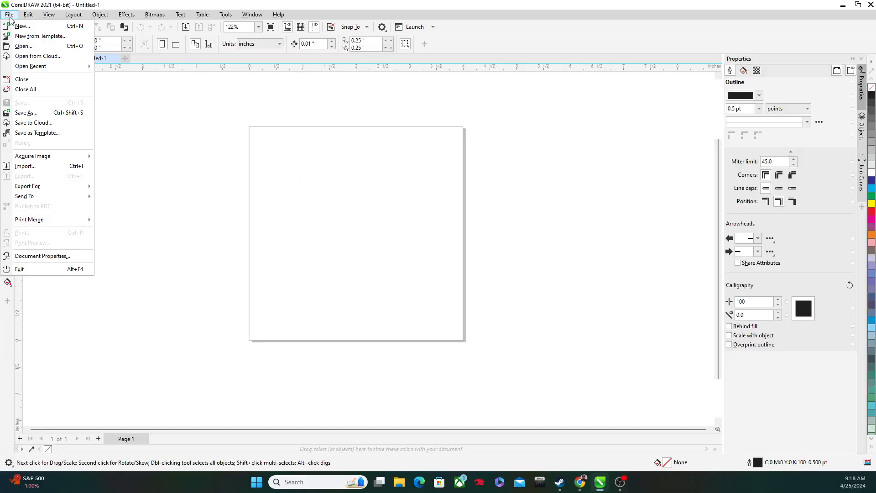
pyautogui.click(25, 166)
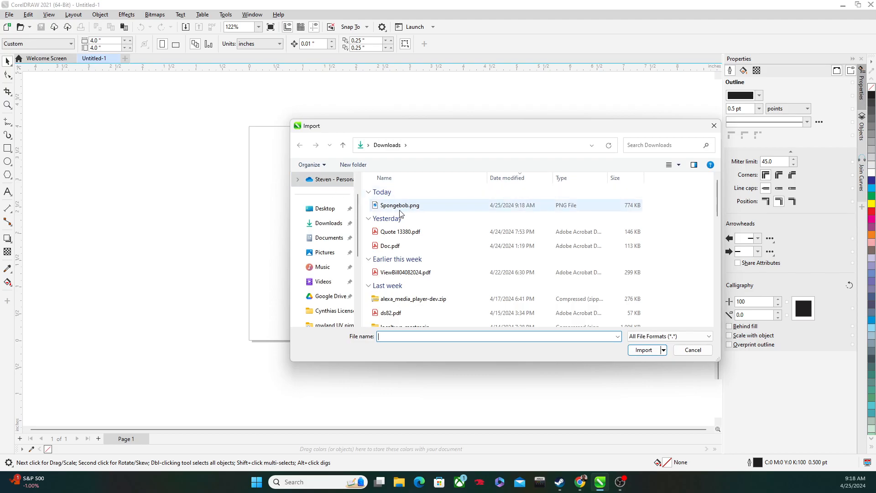
pyautogui.click(405, 210)
pyautogui.doubleClick(401, 210)
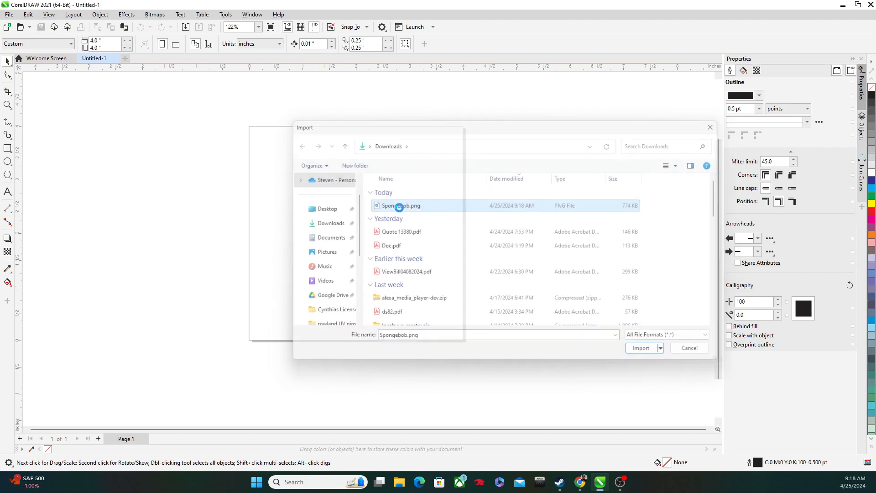
pyautogui.click(289, 164)
pyautogui.scroll(-5, 319, 231)
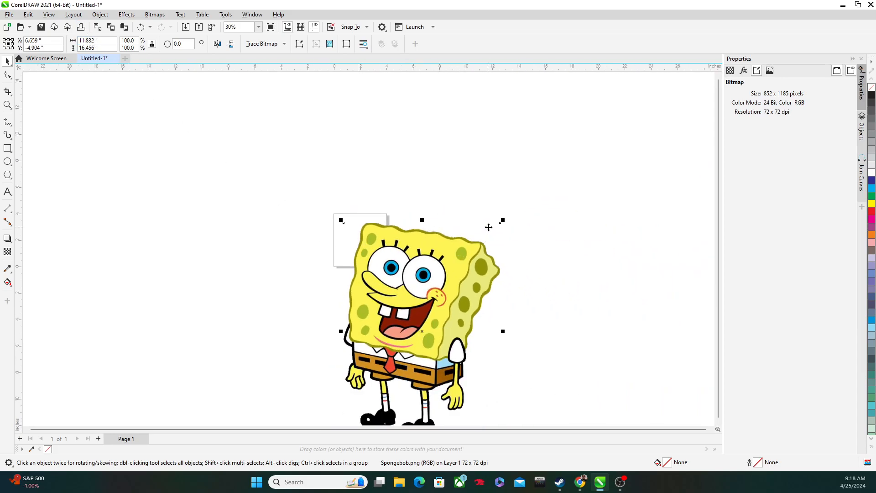
# Step: Scale the SpongeBob image proportionally to about 2.65 by 3.68 inches and fit it within the page
pyautogui.moveTo(502, 220); pyautogui.dragTo(383, 297)
pyautogui.moveTo(356, 404); pyautogui.dragTo(352, 232)
pyautogui.scroll(4, 323, 218)
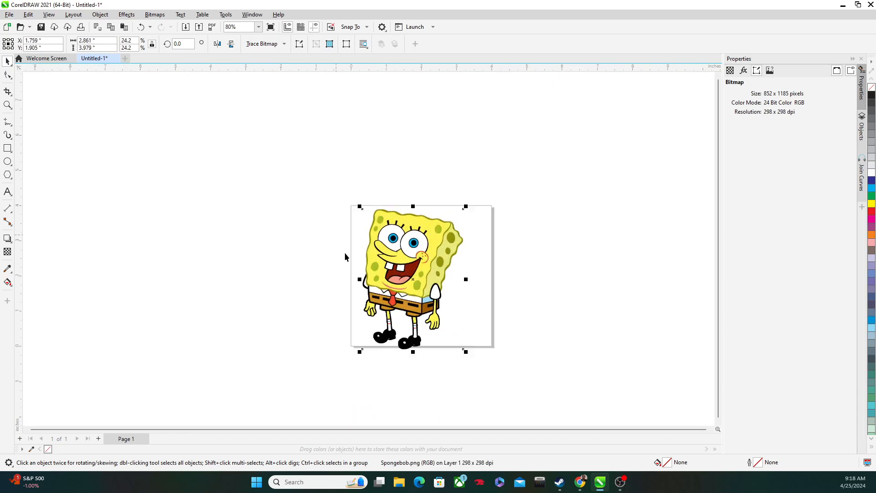
pyautogui.moveTo(358, 353); pyautogui.dragTo(367, 342)
pyautogui.scroll(2, 394, 205)
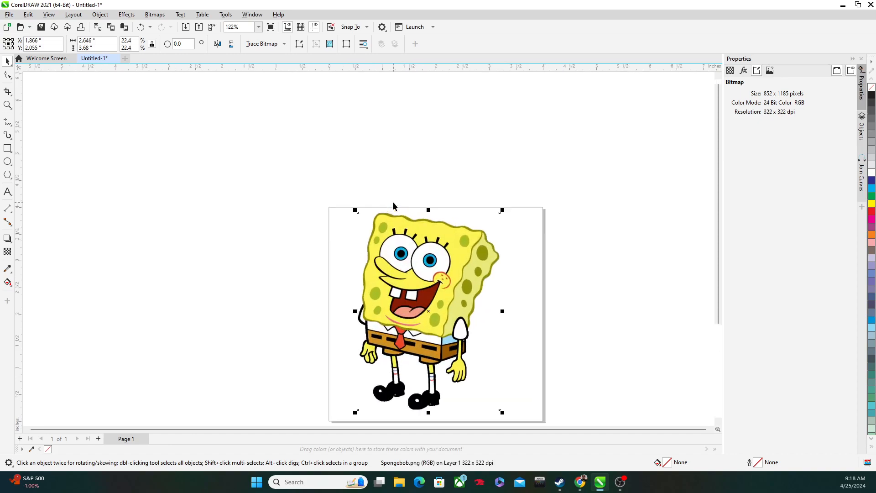
pyautogui.scroll(-1, 494, 283)
pyautogui.scroll(-1, 352, 198)
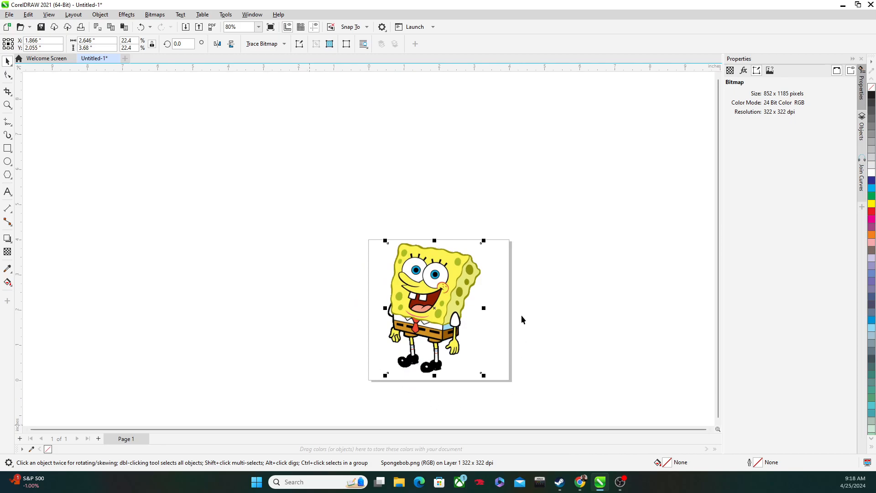
# Step: Move the image off the page and set the page width to 2.8 inches
pyautogui.moveTo(419, 291); pyautogui.dragTo(309, 223)
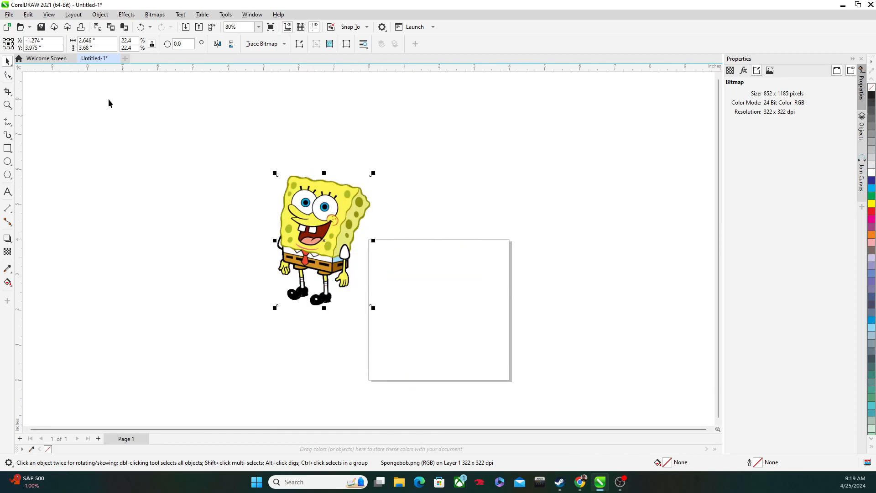
pyautogui.click(93, 40)
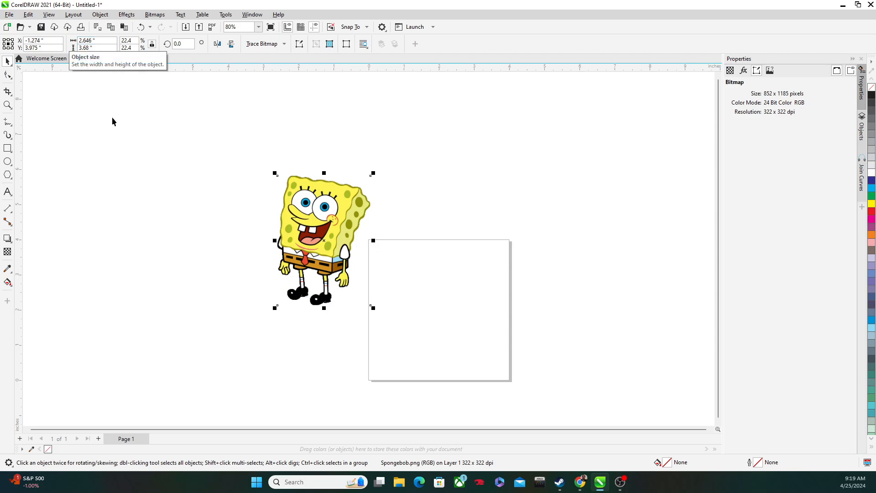
pyautogui.click(113, 131)
pyautogui.click(103, 40)
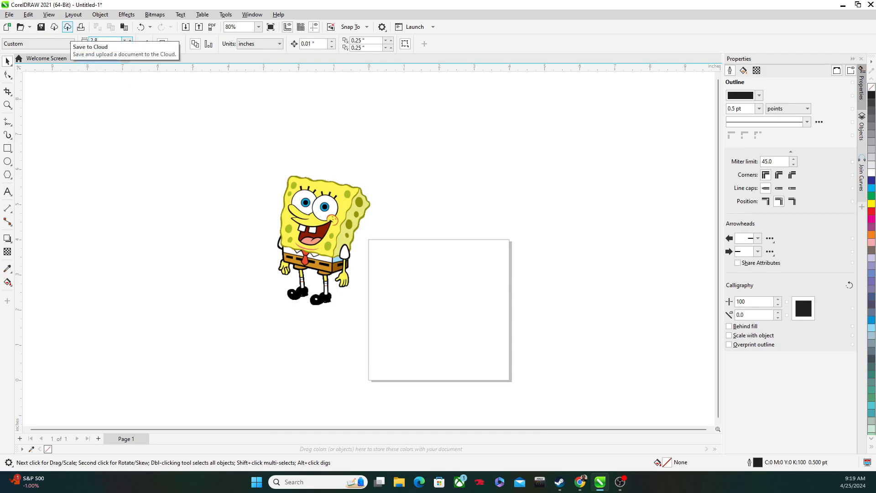
pyautogui.press('Return')
# Step: Move the image back onto the narrowed page and adjust its position until it is roughly centred
pyautogui.moveTo(316, 218); pyautogui.dragTo(431, 289)
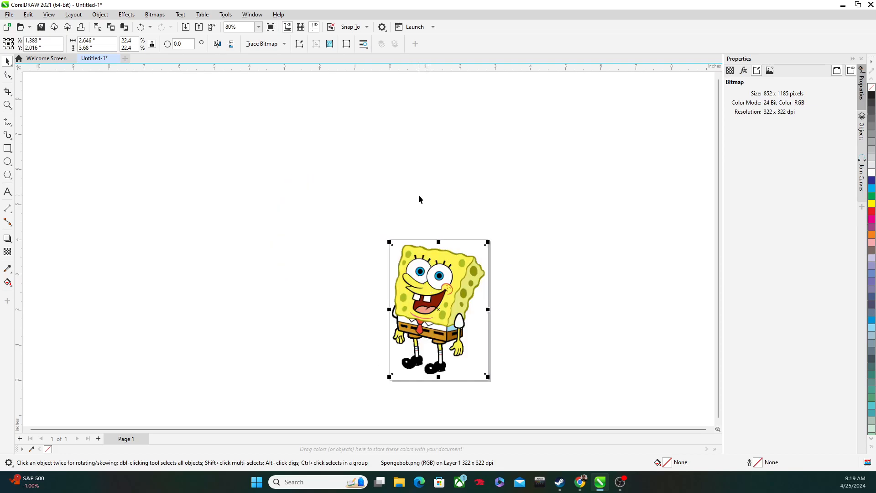
pyautogui.click(419, 196)
pyautogui.scroll(-1, 558, 366)
pyautogui.moveTo(560, 369); pyautogui.dragTo(395, 301)
pyautogui.scroll(2, 325, 274)
pyautogui.click(307, 238)
pyautogui.moveTo(313, 233); pyautogui.dragTo(313, 232)
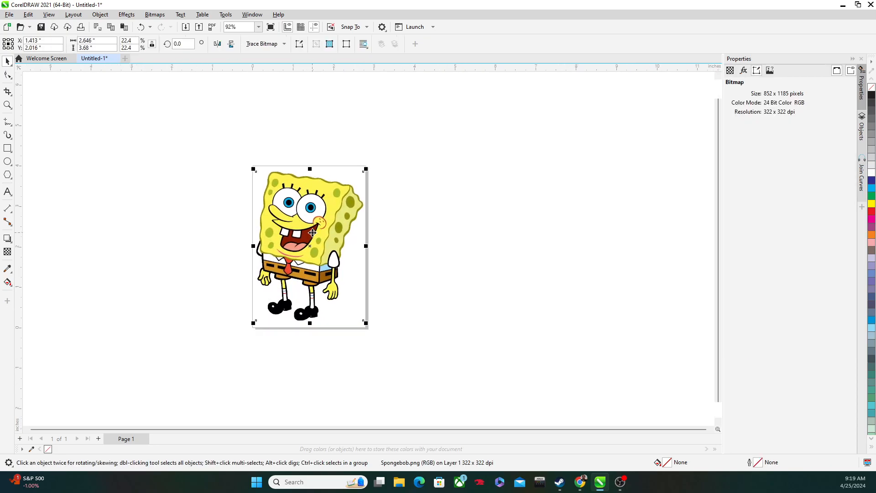
pyautogui.click(397, 199)
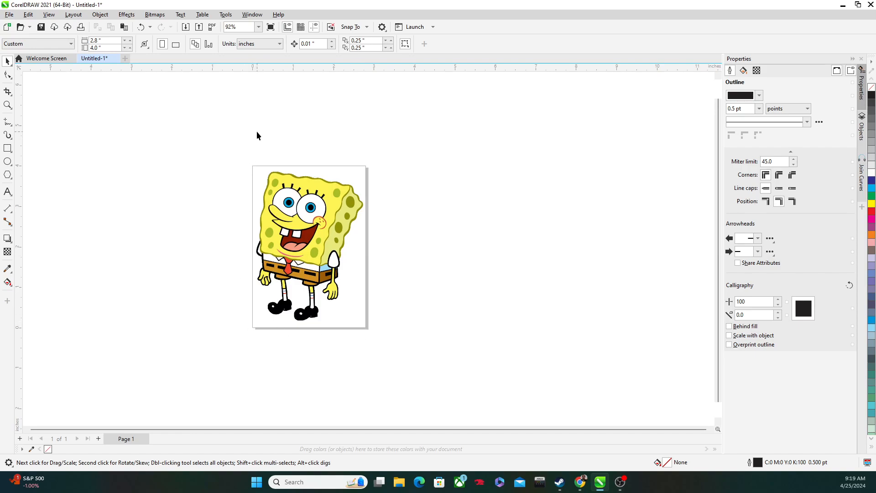
pyautogui.scroll(2, 334, 167)
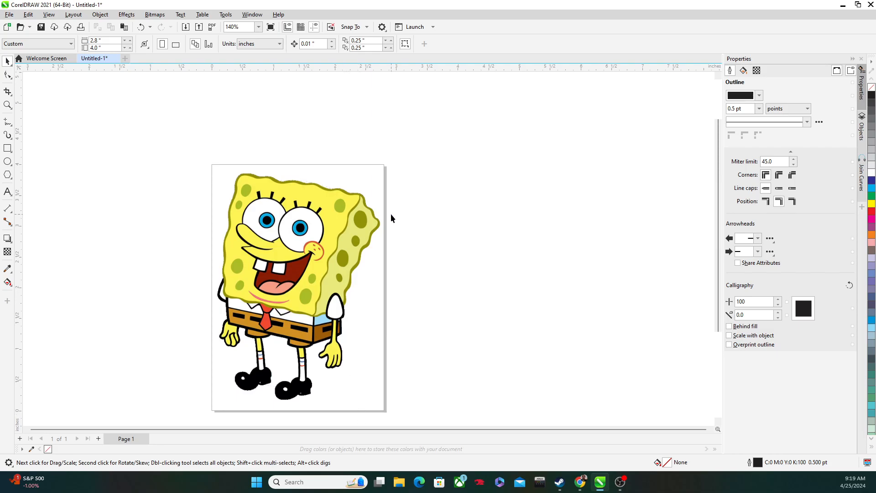
pyautogui.scroll(3, 380, 165)
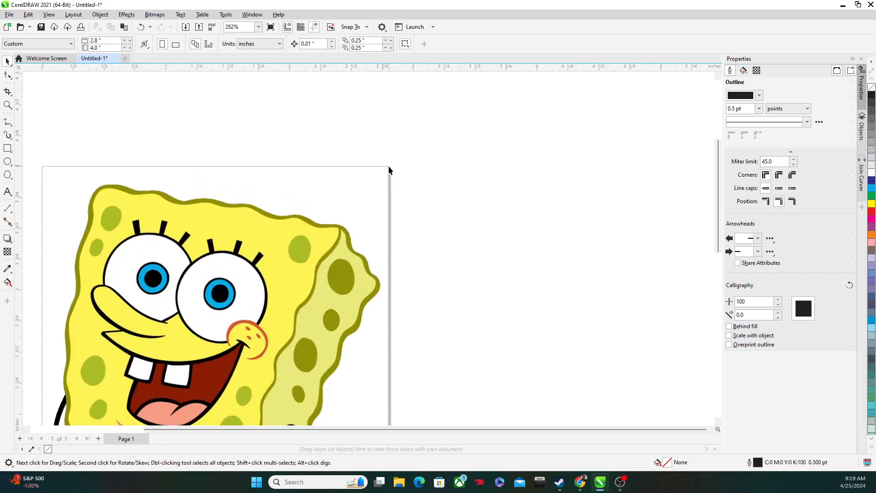
pyautogui.scroll(-2, 390, 166)
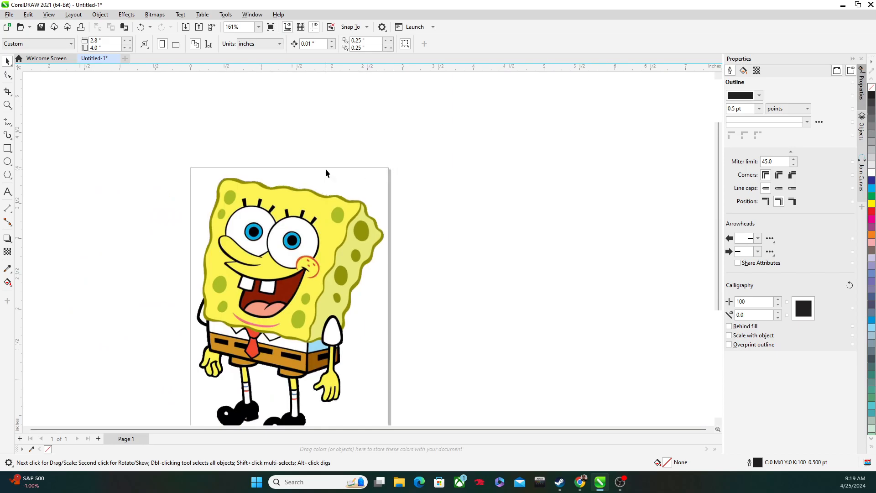
pyautogui.scroll(-2, 185, 172)
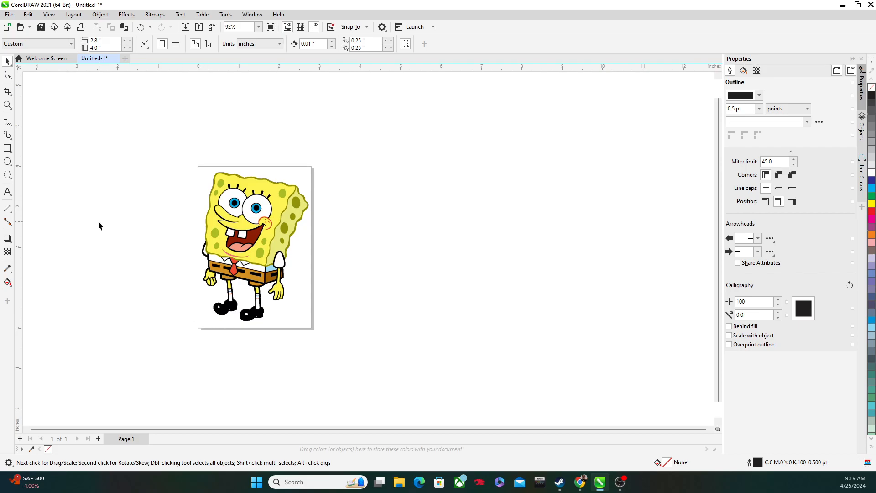
pyautogui.scroll(1, 26, 179)
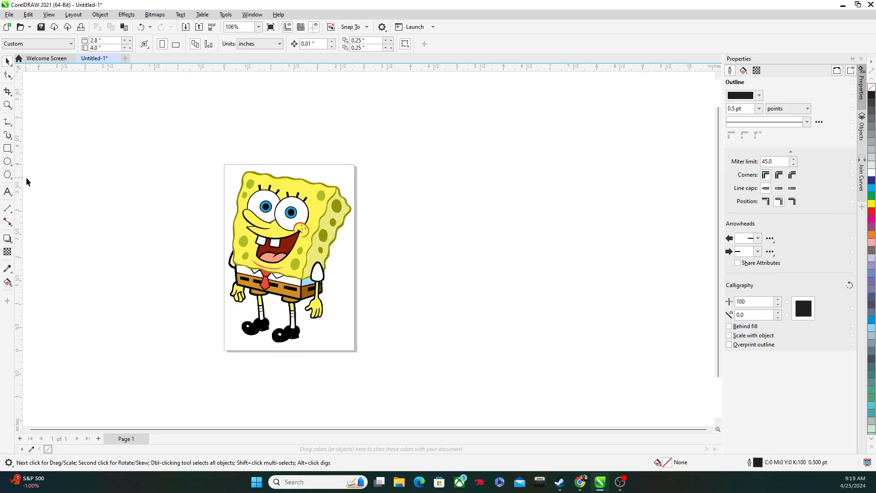
# Step: Start a B-Spline outline above the head's left corner and run it across the top to the body's right corner
pyautogui.click(13, 97)
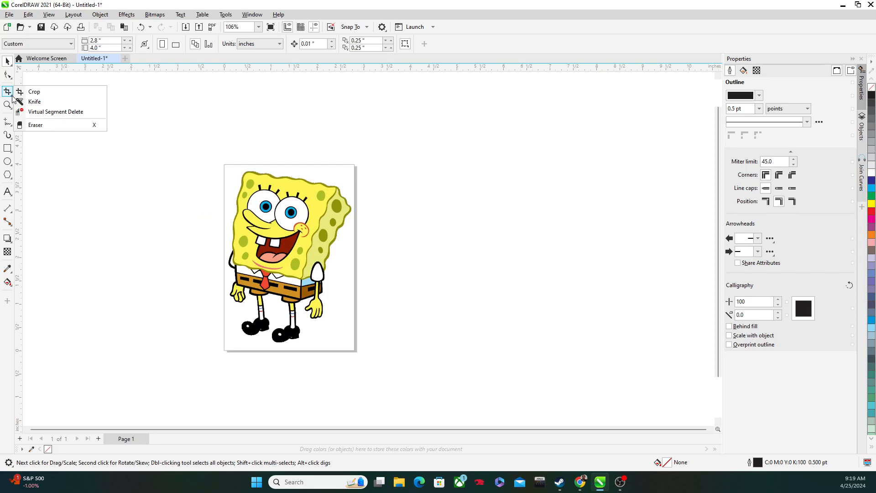
pyautogui.click(11, 124)
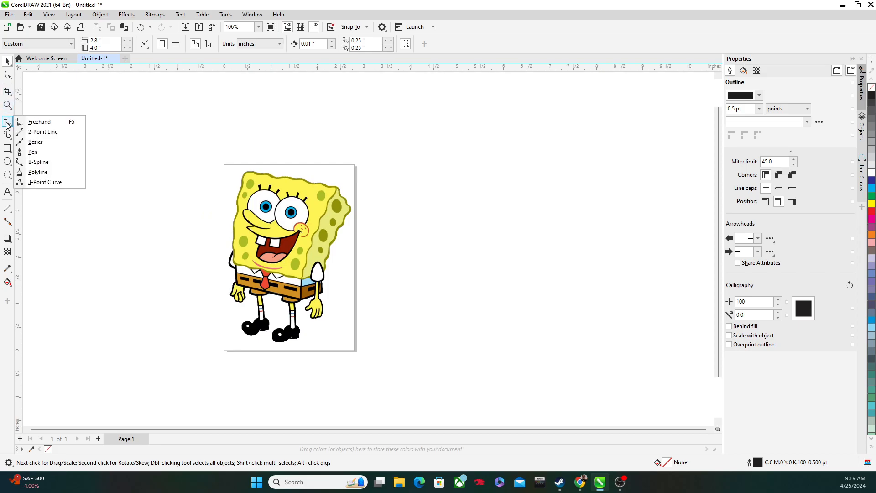
pyautogui.click(45, 164)
pyautogui.scroll(5, 252, 178)
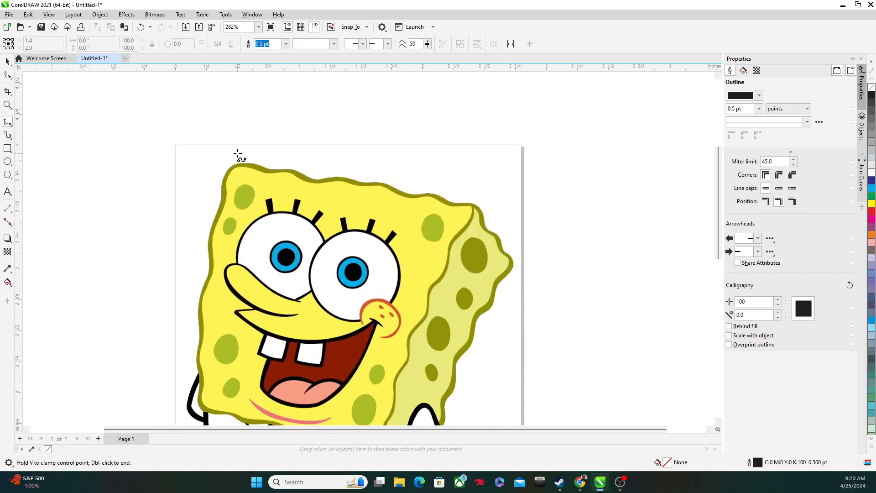
pyautogui.click(237, 150)
pyautogui.click(346, 158)
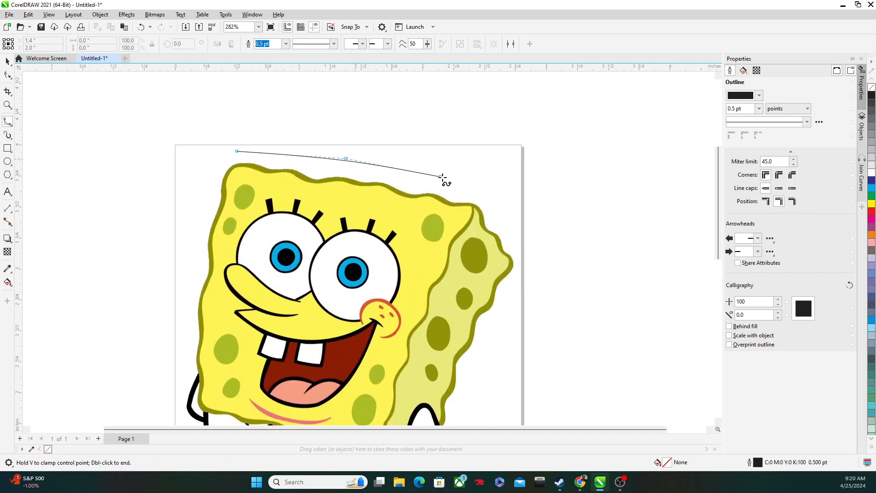
pyautogui.click(507, 190)
pyautogui.click(518, 250)
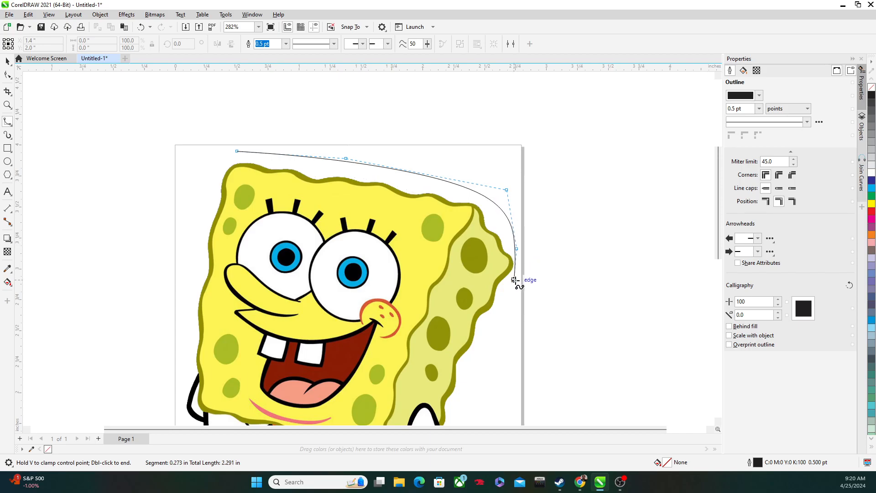
pyautogui.click(518, 257)
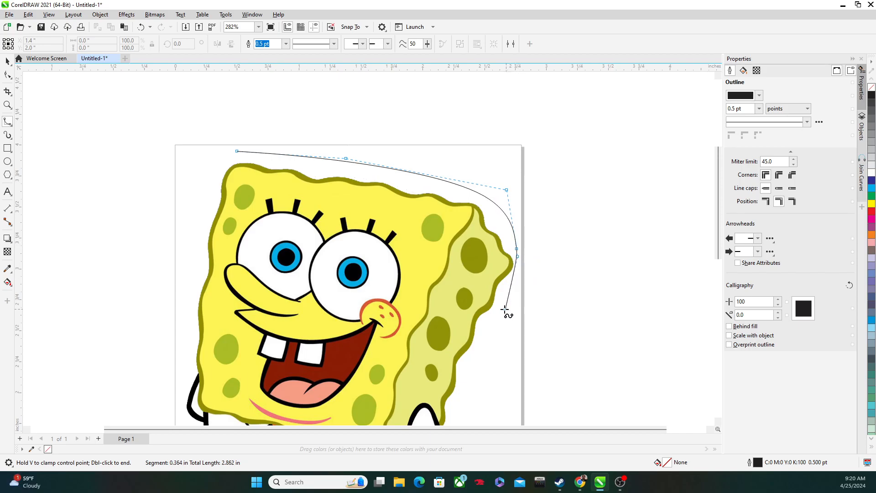
# Step: Continue the B-Spline down the body's right side, around the hand and beneath the right shoe, leaving a small margin
pyautogui.click(503, 309)
pyautogui.click(470, 402)
pyautogui.moveTo(470, 402); pyautogui.dragTo(403, 252)
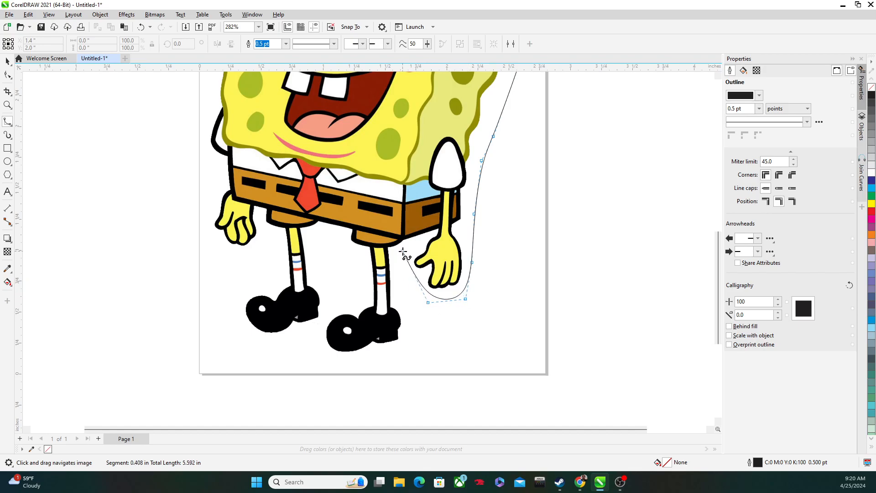
pyautogui.click(414, 307)
pyautogui.click(412, 342)
pyautogui.click(389, 361)
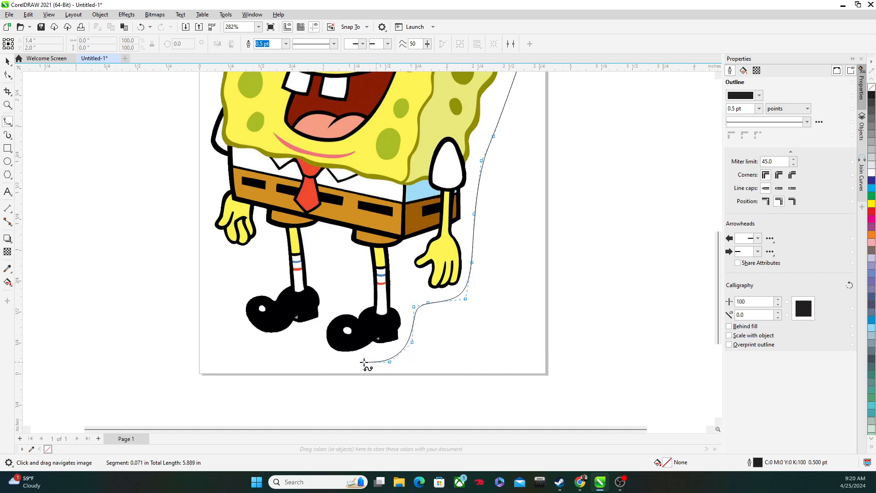
pyautogui.click(326, 361)
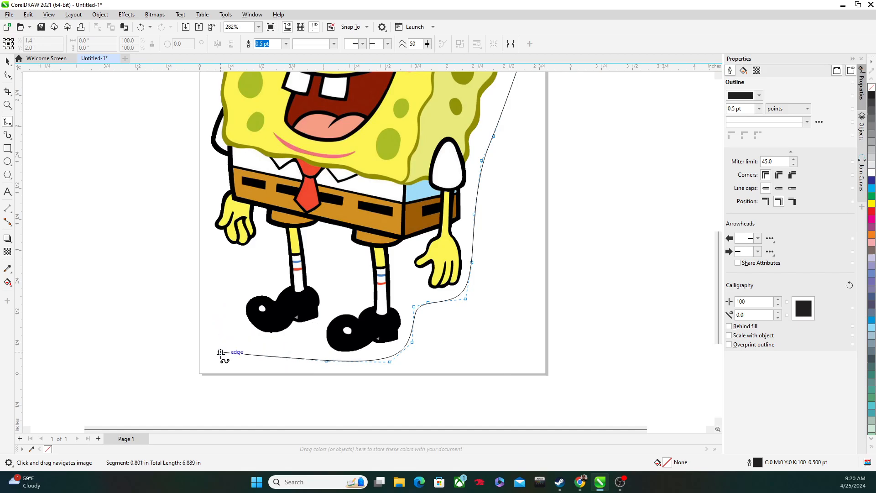
# Step: Carry the B-Spline around the left shoe and up the left side, then close it at its start point above the head
pyautogui.click(211, 321)
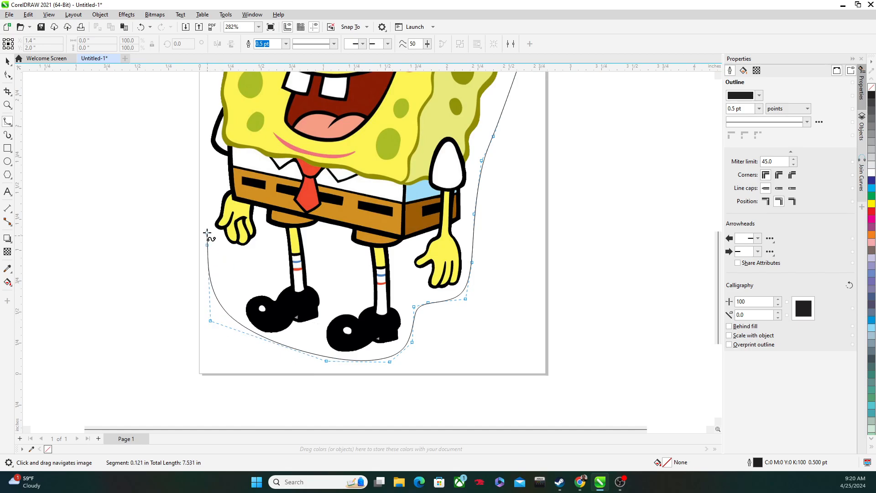
pyautogui.scroll(-1, 205, 116)
pyautogui.click(205, 118)
pyautogui.moveTo(206, 119); pyautogui.dragTo(195, 340)
pyautogui.click(196, 338)
pyautogui.click(195, 251)
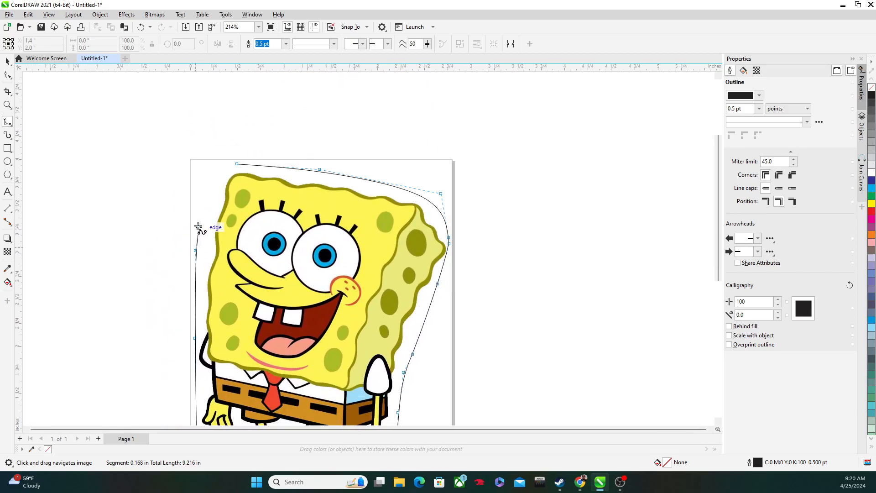
pyautogui.click(202, 180)
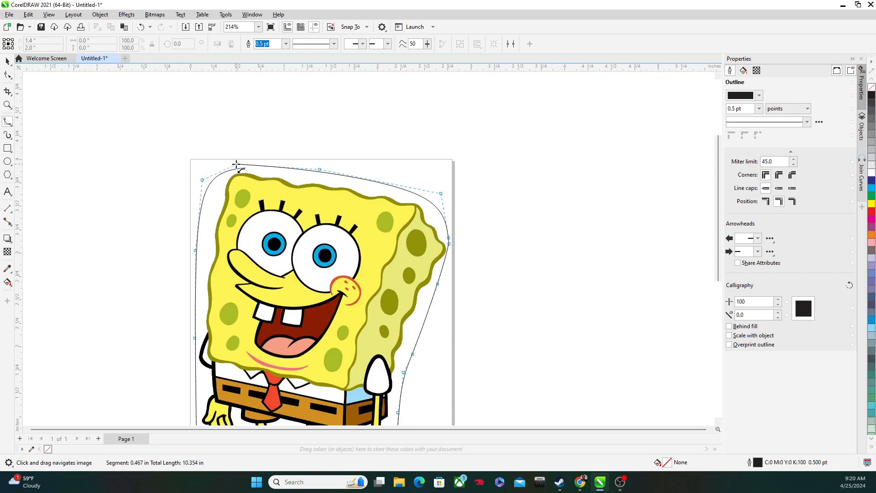
pyautogui.click(221, 169)
pyautogui.scroll(4, 236, 163)
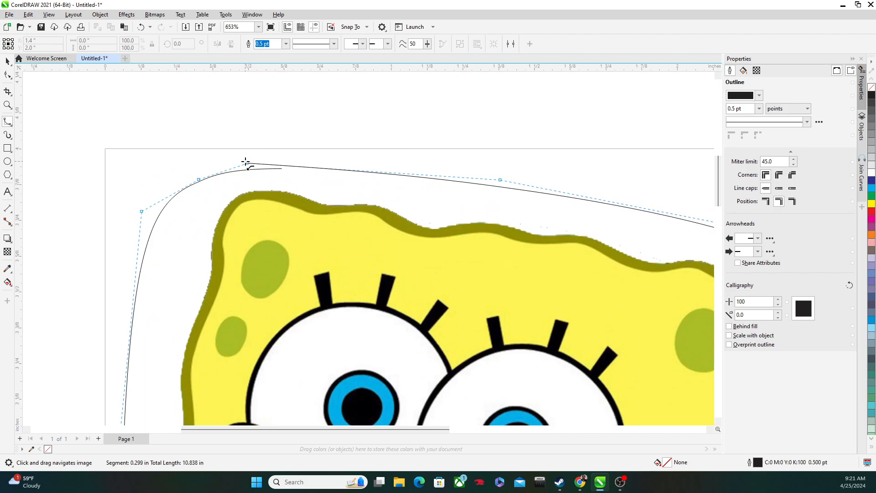
pyautogui.click(245, 163)
pyautogui.scroll(-4, 248, 165)
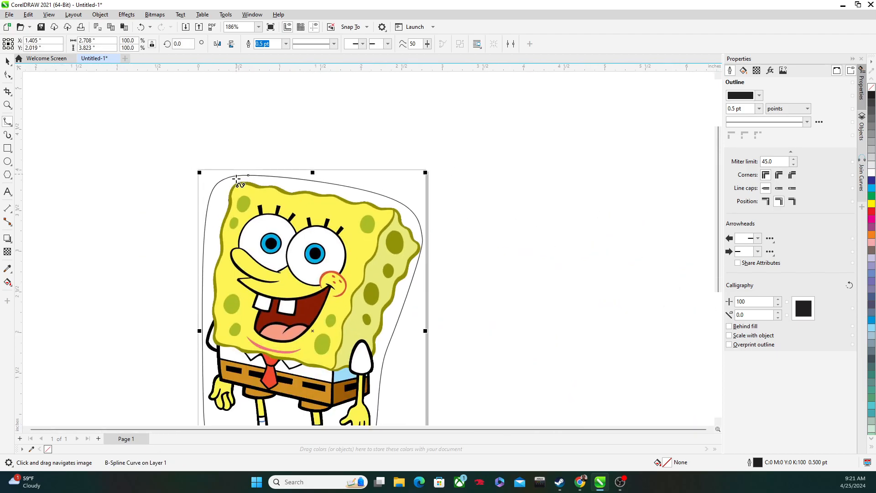
pyautogui.scroll(-1, 236, 179)
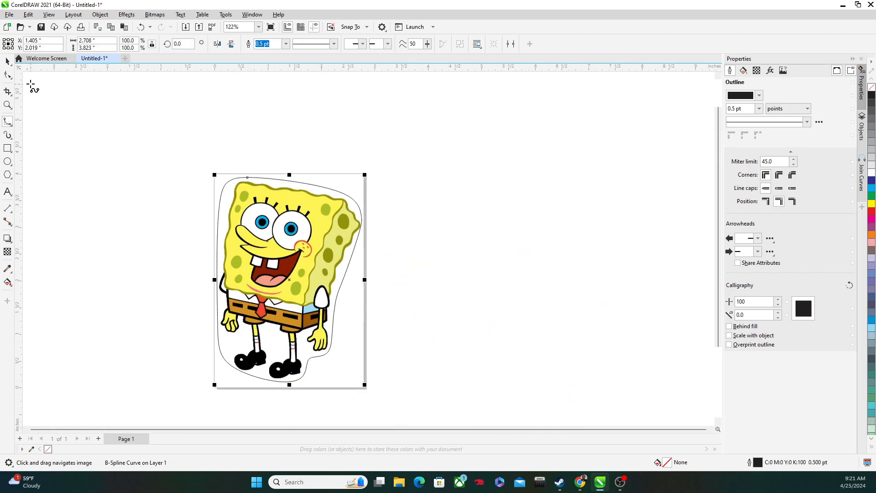
# Step: Select the closed B-Spline curve and set its outline width to Hairline
pyautogui.click(7, 61)
pyautogui.scroll(1, 432, 207)
pyautogui.scroll(-1, 432, 220)
pyautogui.moveTo(427, 246); pyautogui.dragTo(434, 205)
pyautogui.scroll(1, 429, 196)
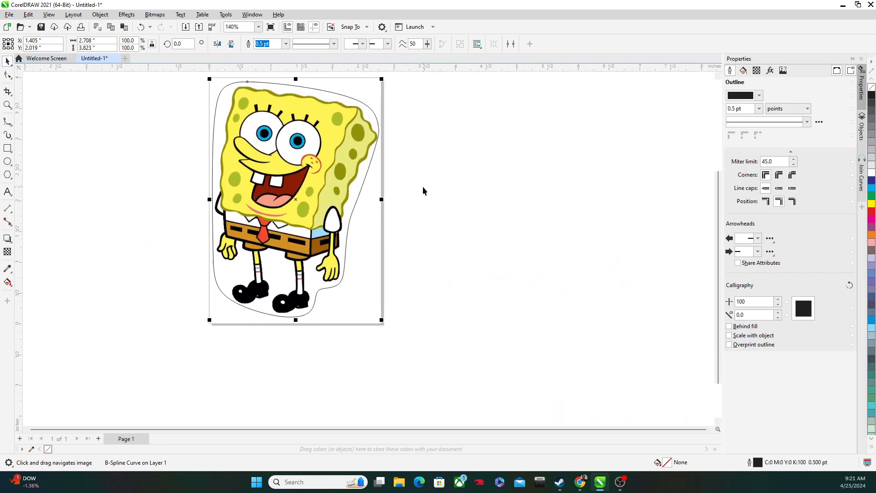
pyautogui.click(352, 216)
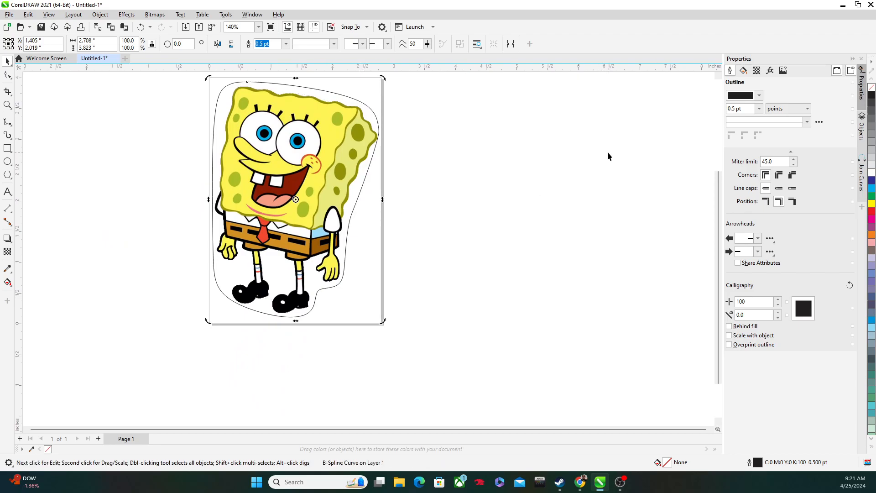
pyautogui.click(760, 109)
pyautogui.click(747, 125)
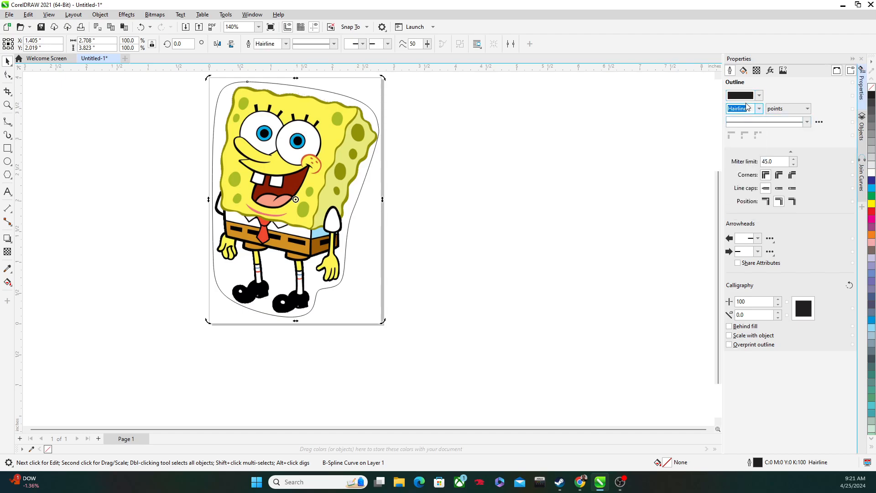
# Step: Set the contour curve's outline color to CutContour from the Roland VersaWorks palette and deselect the curve
pyautogui.click(759, 96)
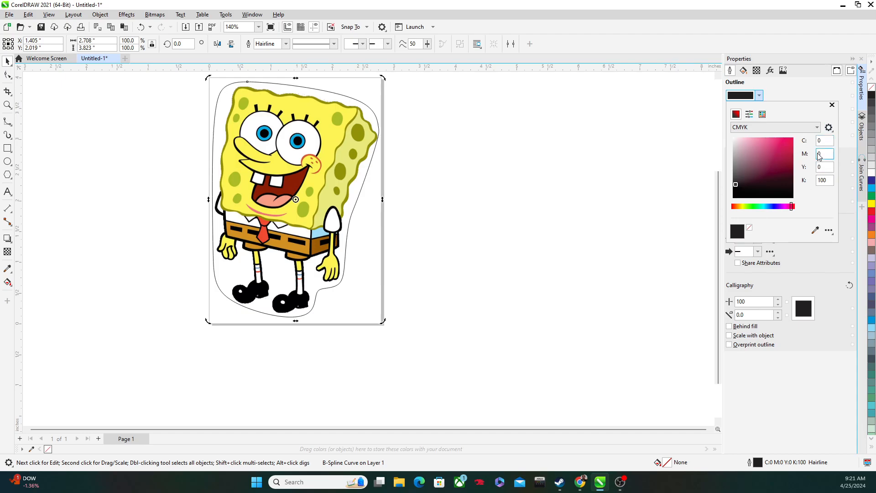
pyautogui.click(790, 126)
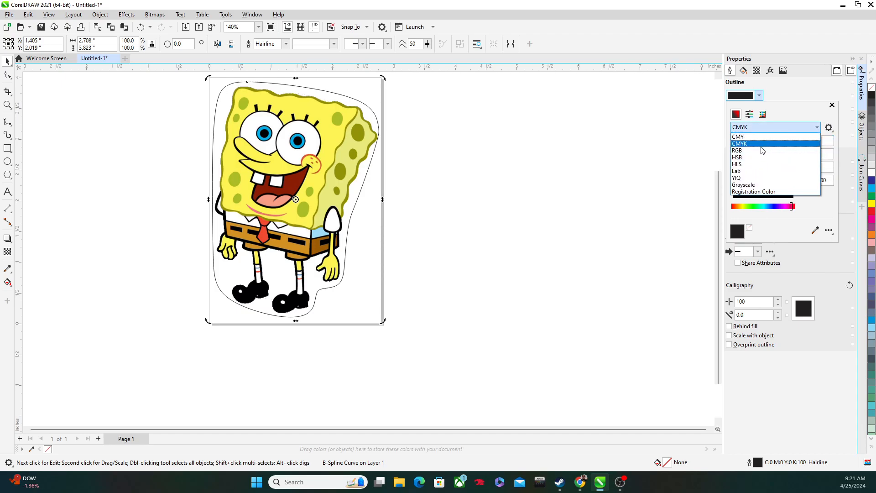
pyautogui.click(762, 145)
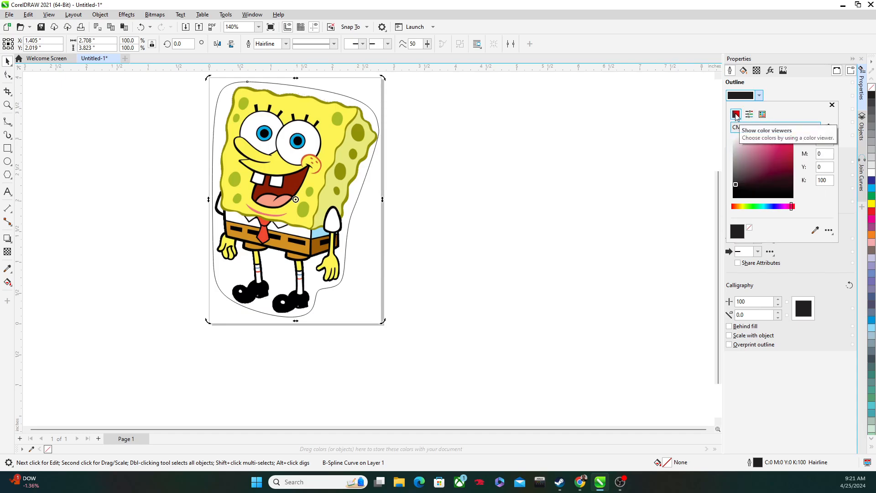
pyautogui.click(763, 114)
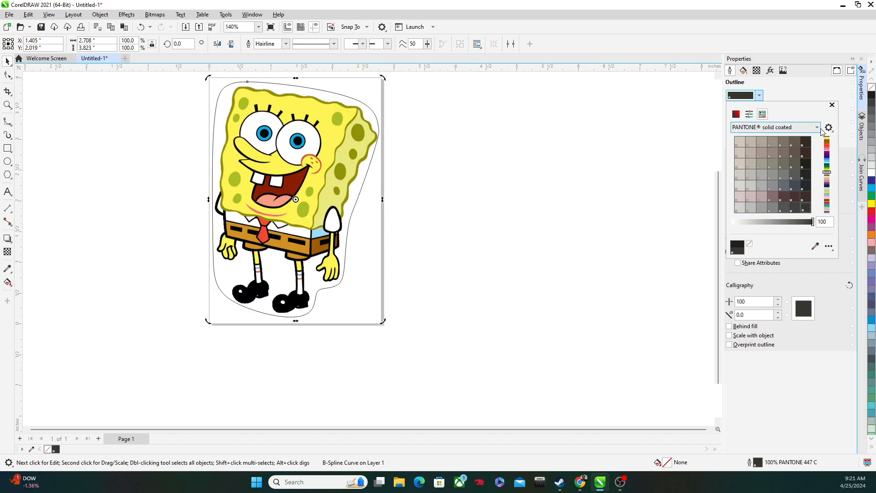
pyautogui.click(818, 128)
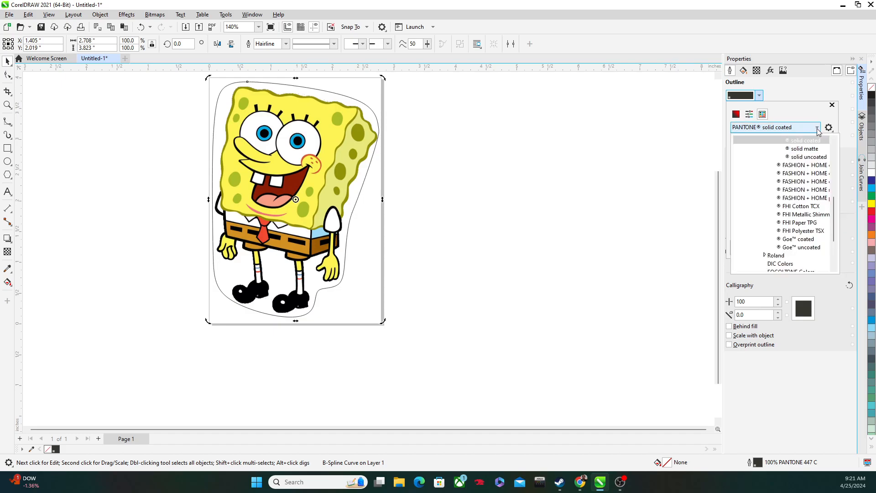
pyautogui.scroll(-3, 804, 165)
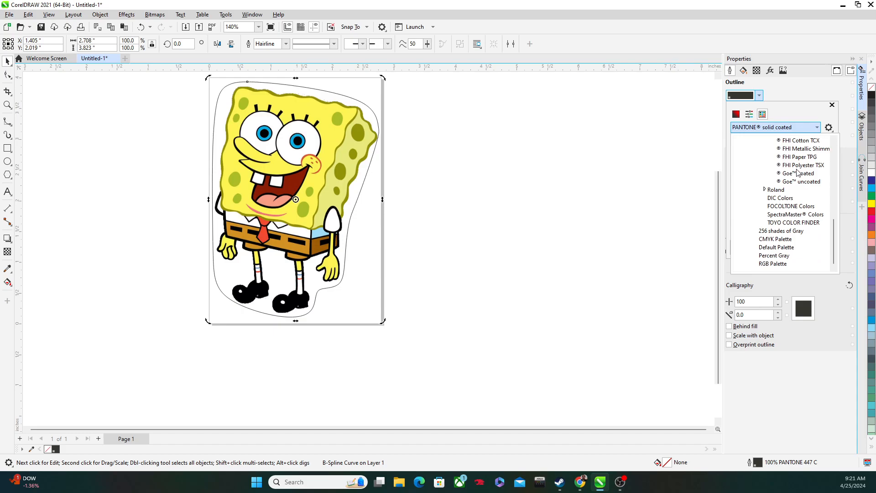
pyautogui.click(765, 190)
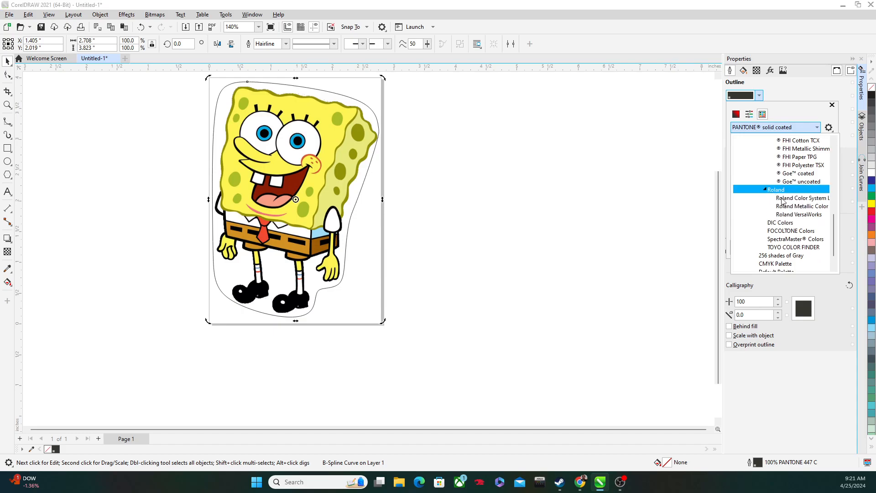
pyautogui.click(789, 215)
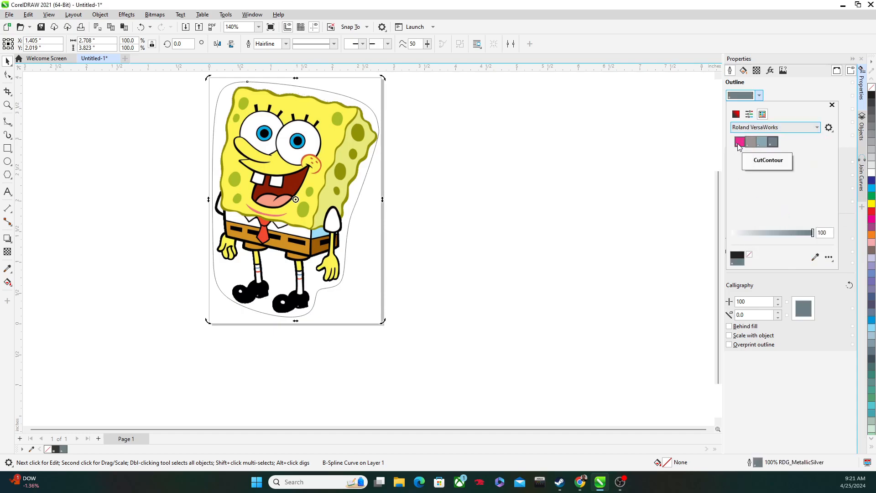
pyautogui.click(740, 142)
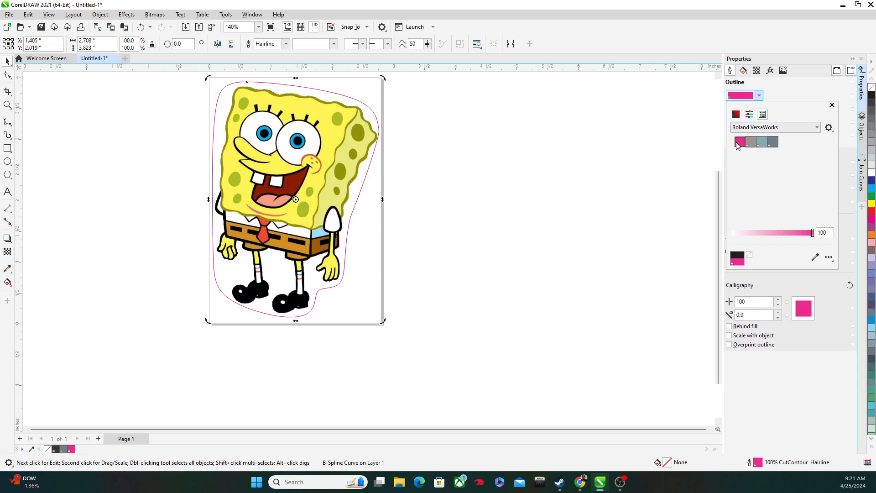
pyautogui.click(182, 127)
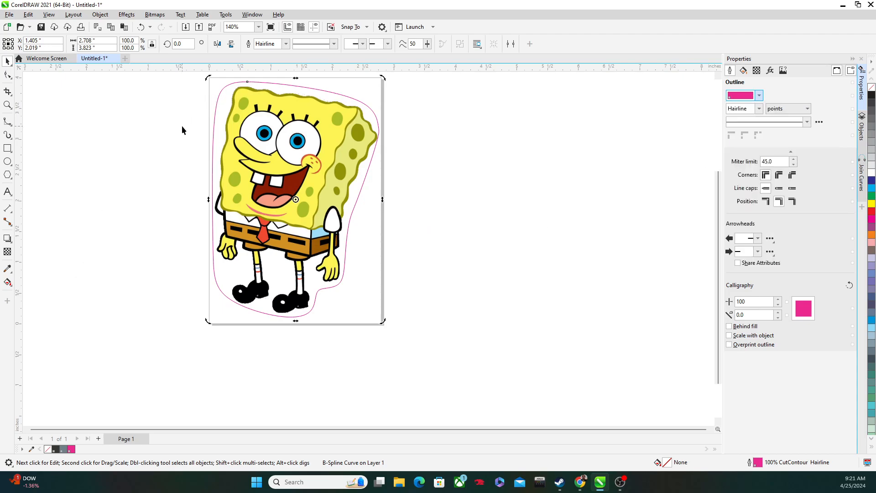
pyautogui.click(32, 80)
pyautogui.scroll(-2, 138, 121)
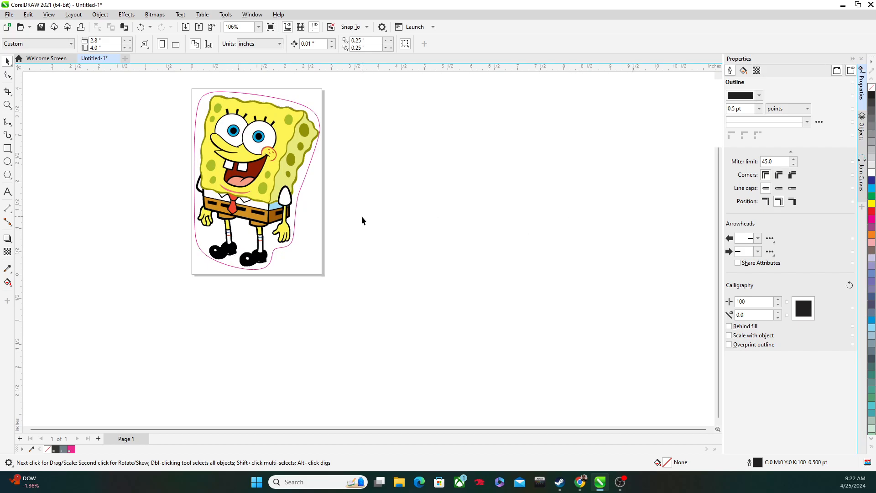
# Step: Save the drawing under the name "spongbob Sticker" as a CorelDRAW CDR file in the Banner Printer folder
pyautogui.click(125, 59)
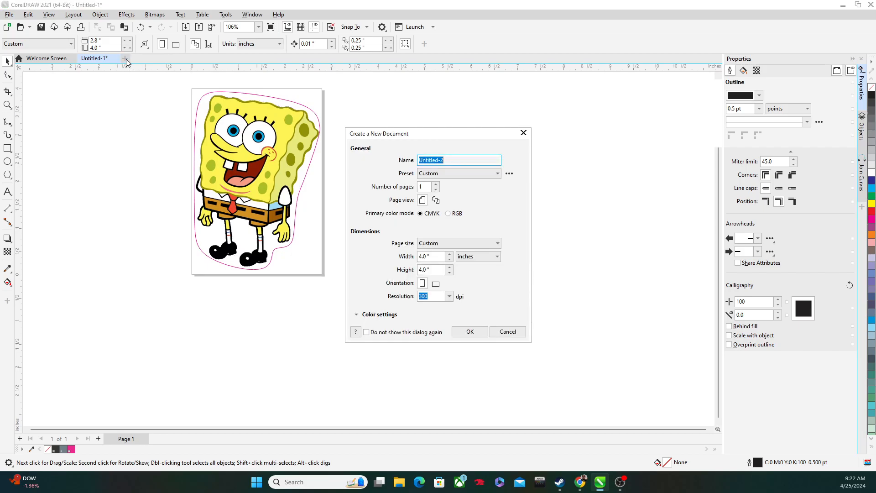
pyautogui.click(524, 133)
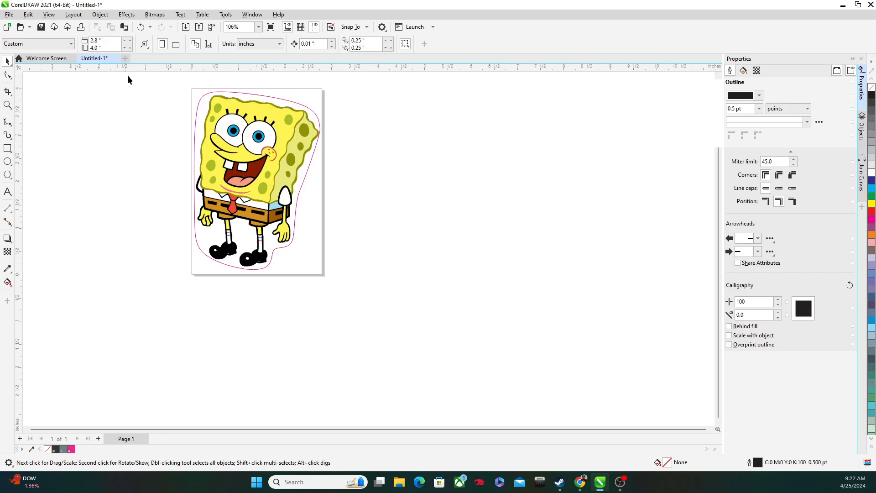
pyautogui.click(9, 15)
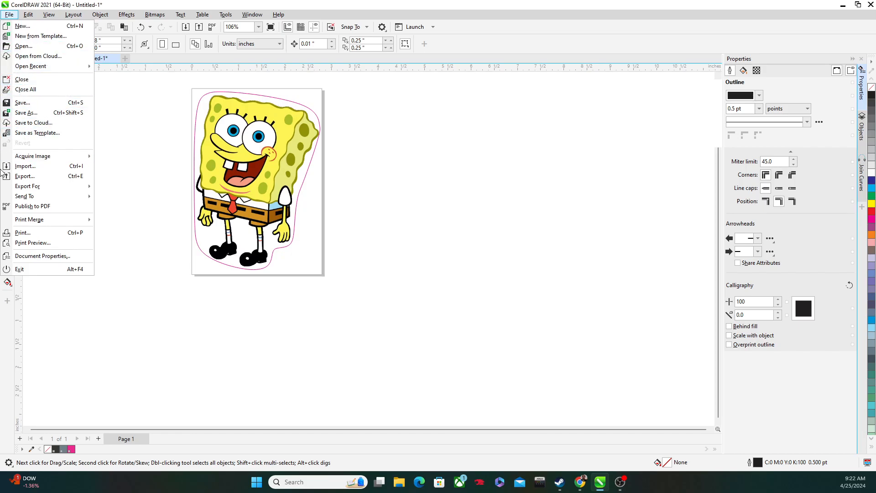
pyautogui.click(26, 113)
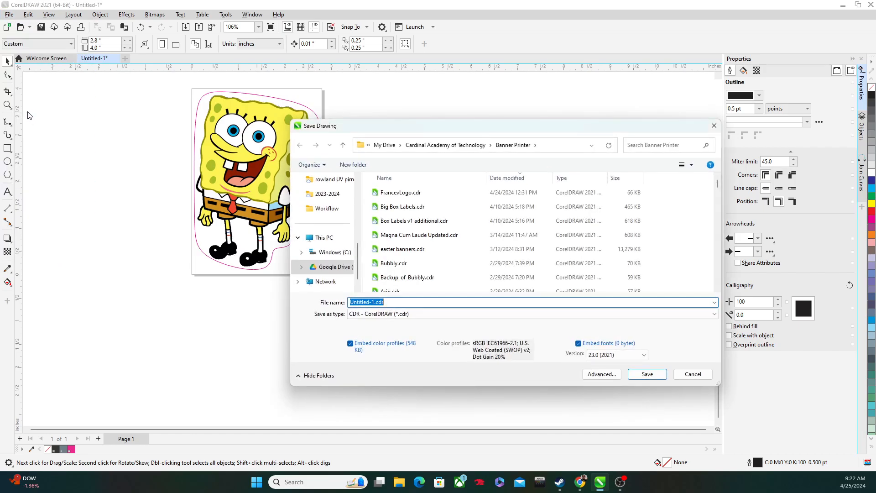
pyautogui.write('spongbob Sticker')
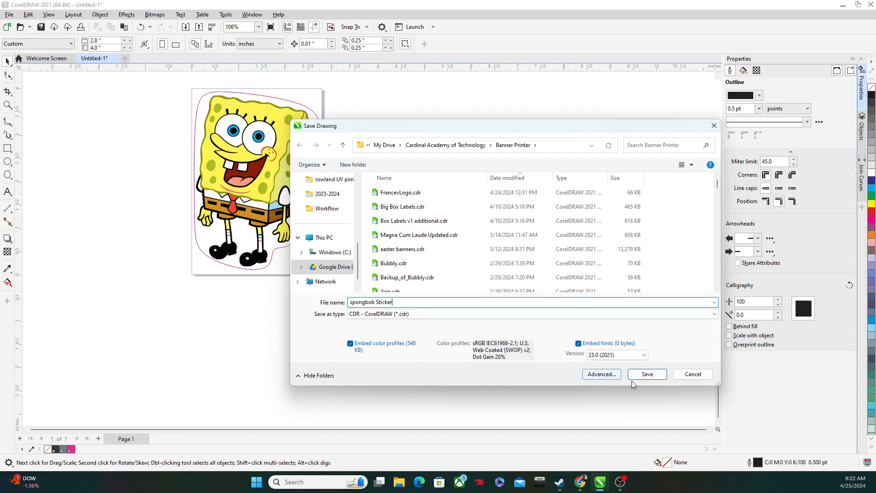
pyautogui.click(647, 374)
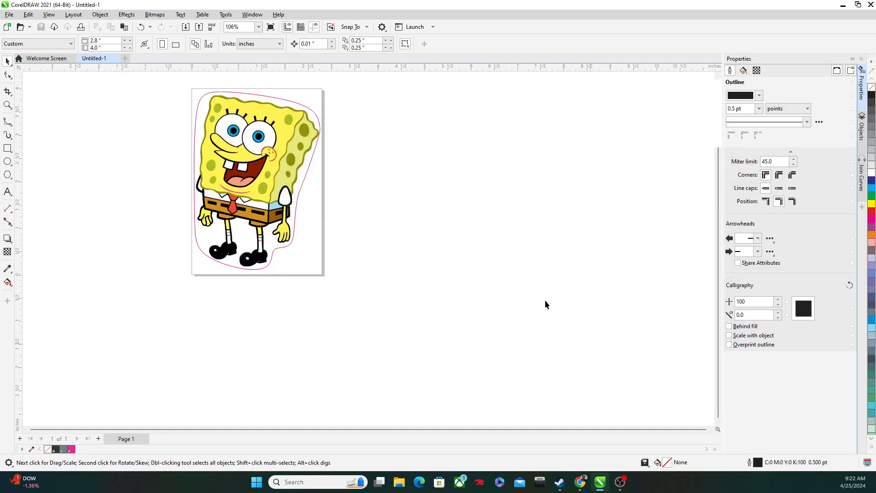
# Step: Create a new one-page CMYK document, 4 by 4 inches at 300 dpi
pyautogui.moveTo(605, 489)
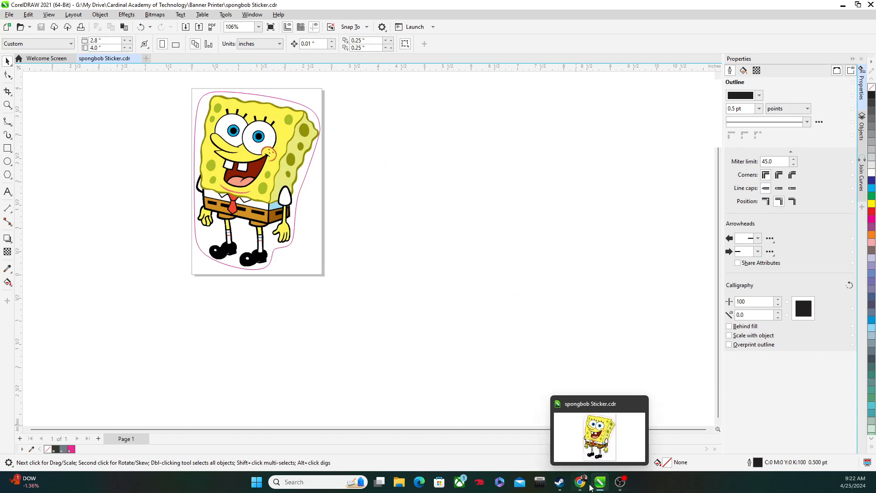
pyautogui.click(146, 59)
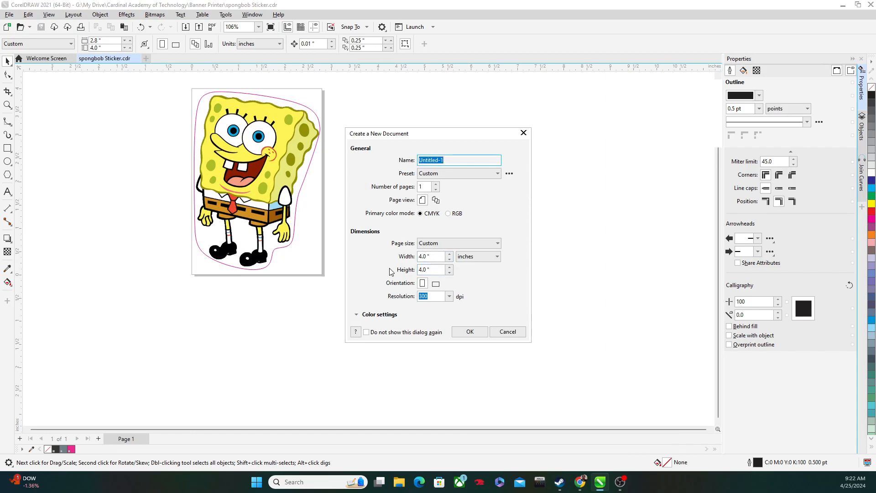
pyautogui.click(470, 332)
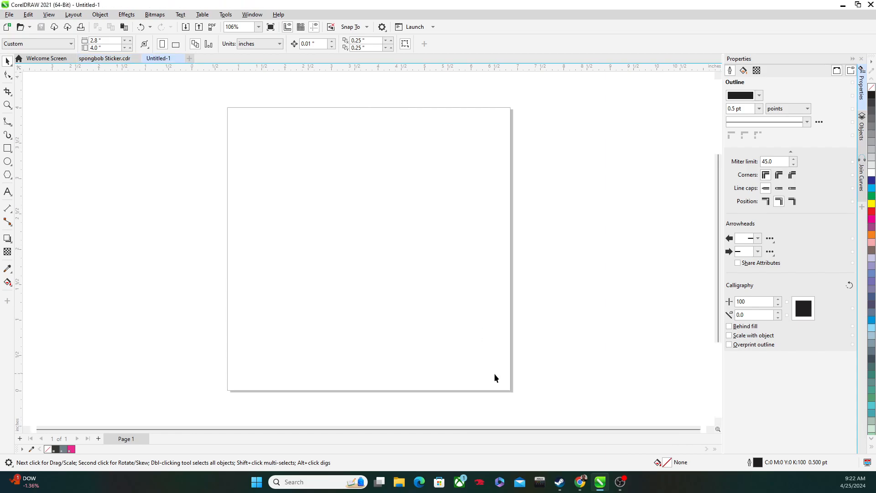
# Step: Switch to Chrome, examine the Taylor Swift sticker on the Sew Bonita product page, and bring up the "taylor swift clipart" image results
pyautogui.moveTo(580, 483)
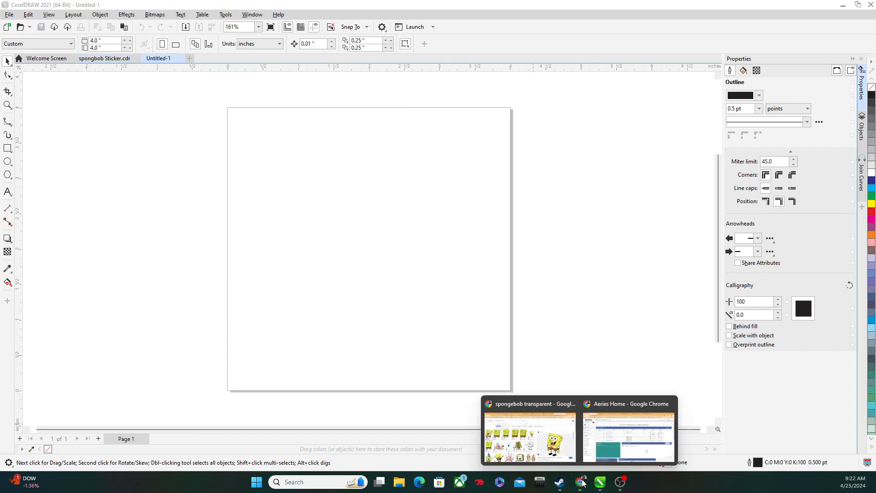
pyautogui.click(570, 446)
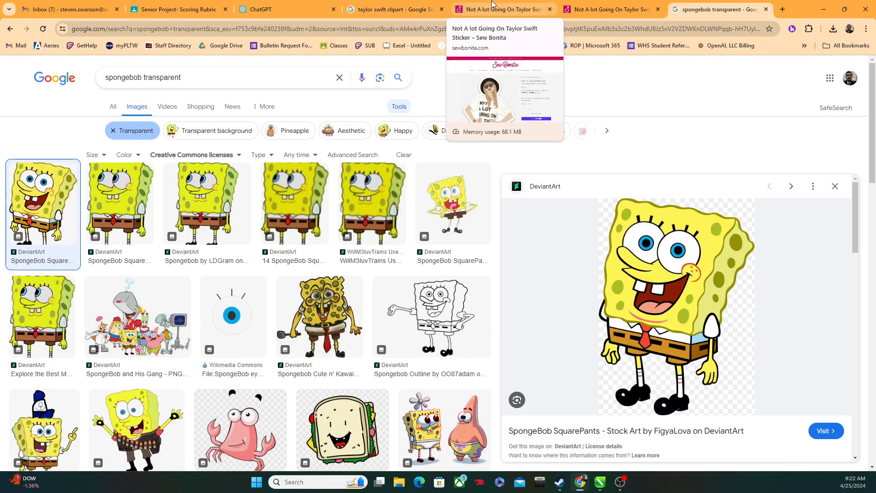
pyautogui.click(596, 12)
pyautogui.click(523, 5)
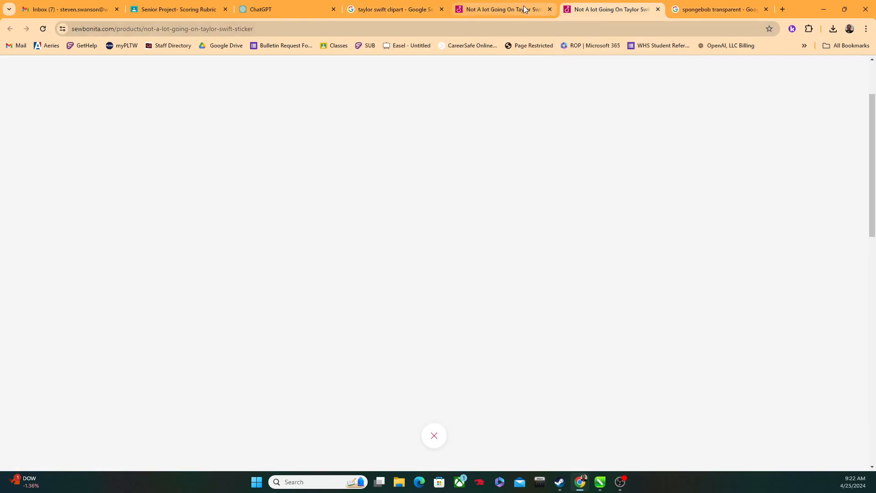
pyautogui.scroll(-2, 431, 153)
pyautogui.scroll(3, 433, 184)
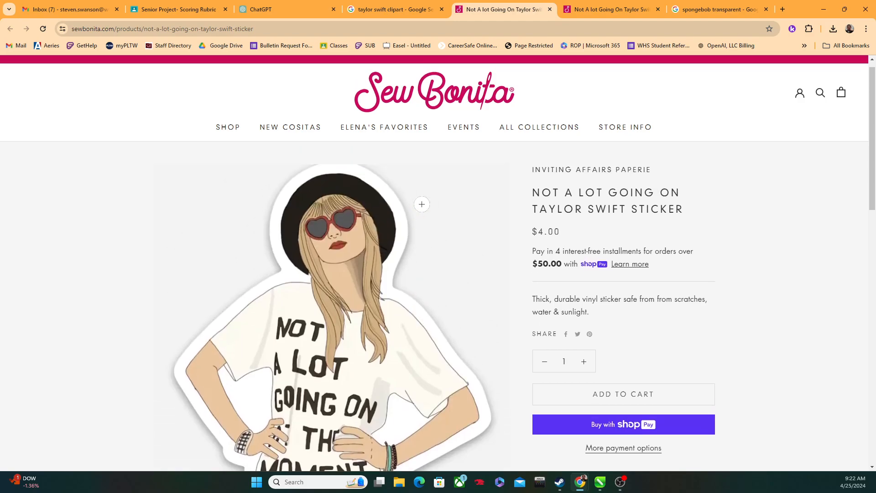
pyautogui.click(587, 6)
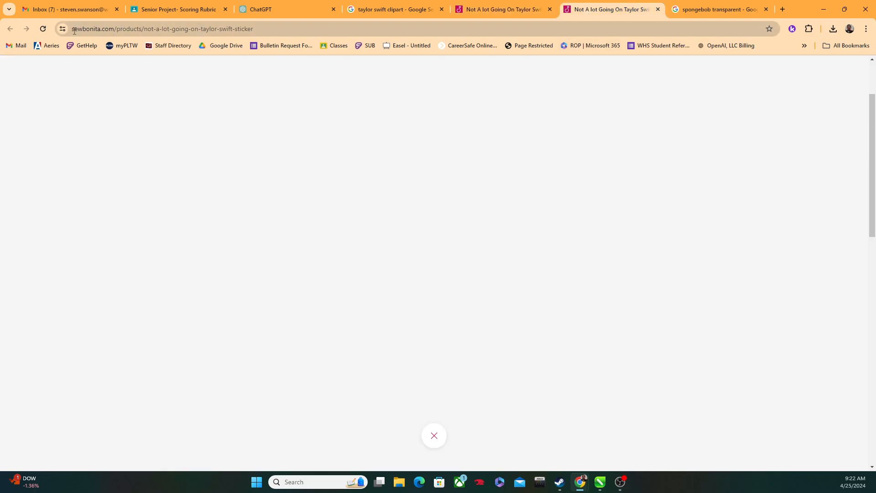
pyautogui.click(44, 31)
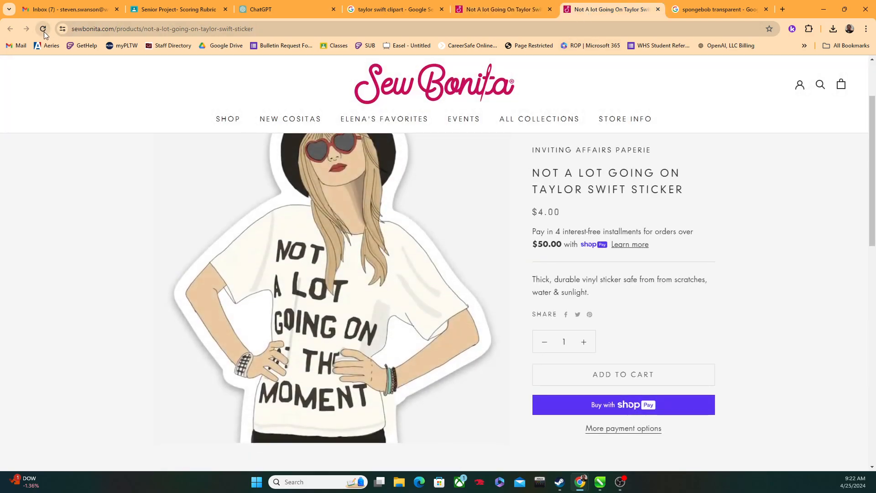
pyautogui.click(395, 9)
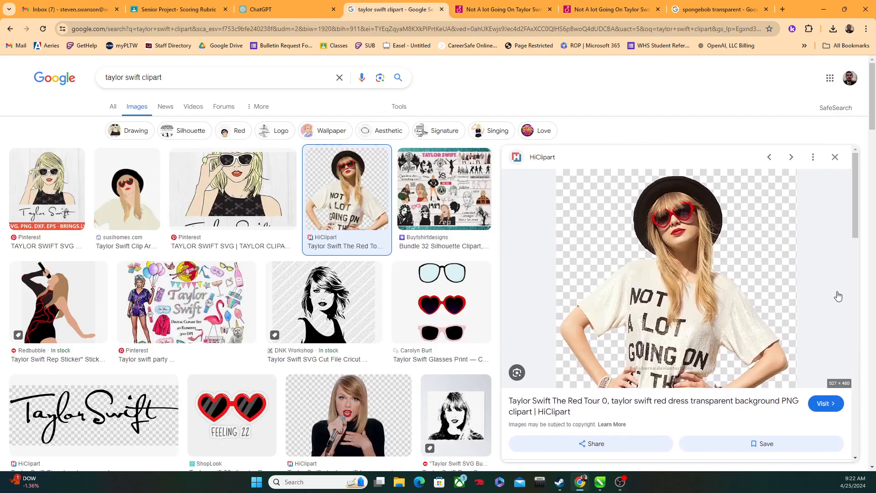
pyautogui.rightClick(700, 273)
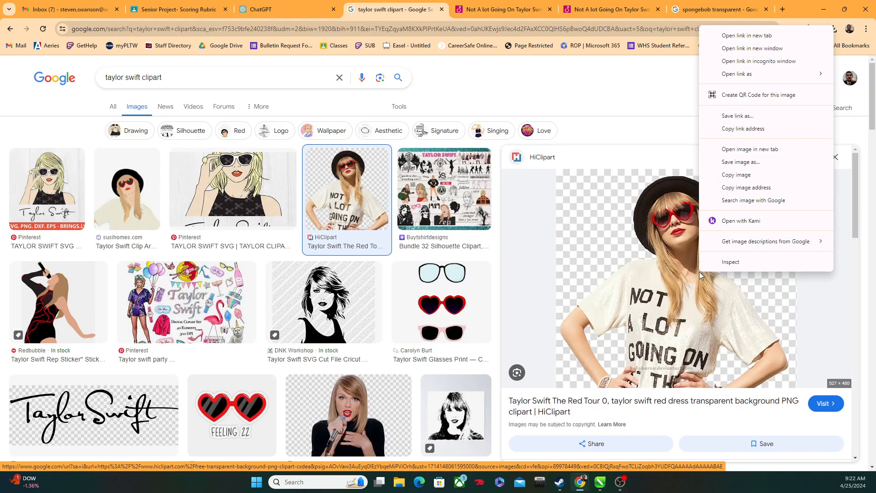
pyautogui.click(734, 162)
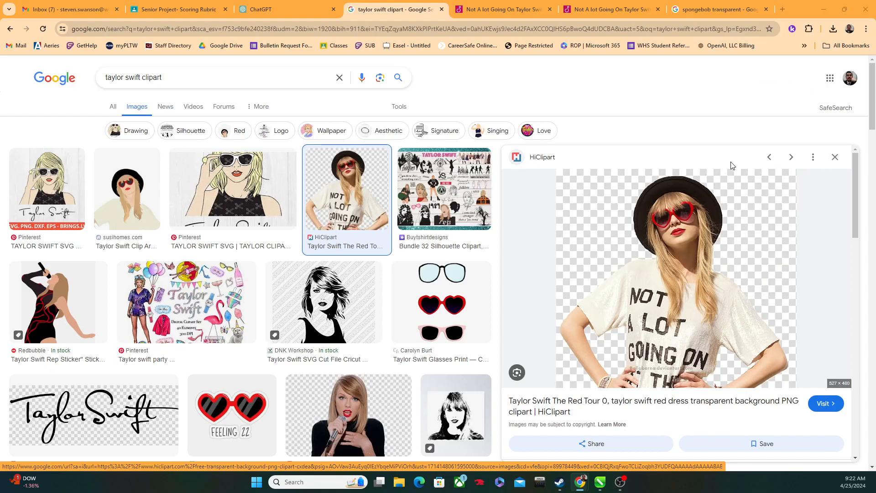
pyautogui.click(406, 231)
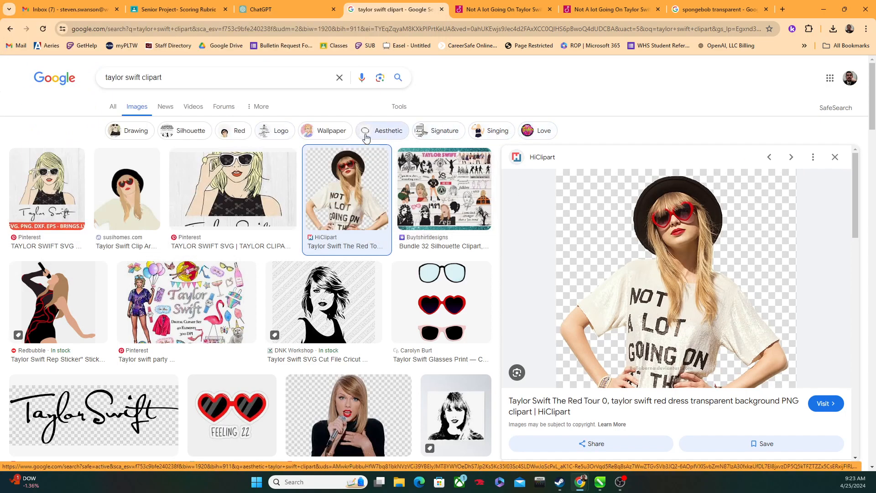
# Step: Show the search tools for the Taylor Swift clipart results and view the usage rights options
pyautogui.click(399, 106)
pyautogui.click(252, 157)
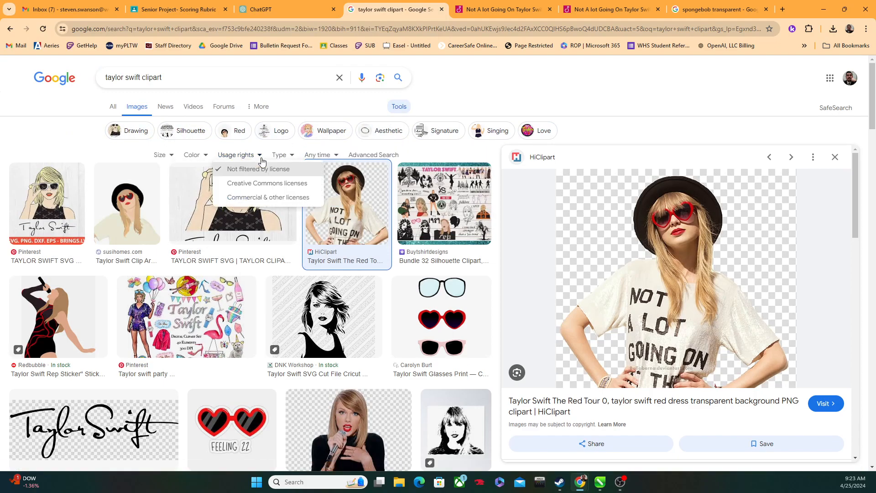
pyautogui.click(320, 117)
# Step: Save the previewed HiClipart Taylor Swift image to Downloads as a JPEG named Tailor
pyautogui.rightClick(667, 283)
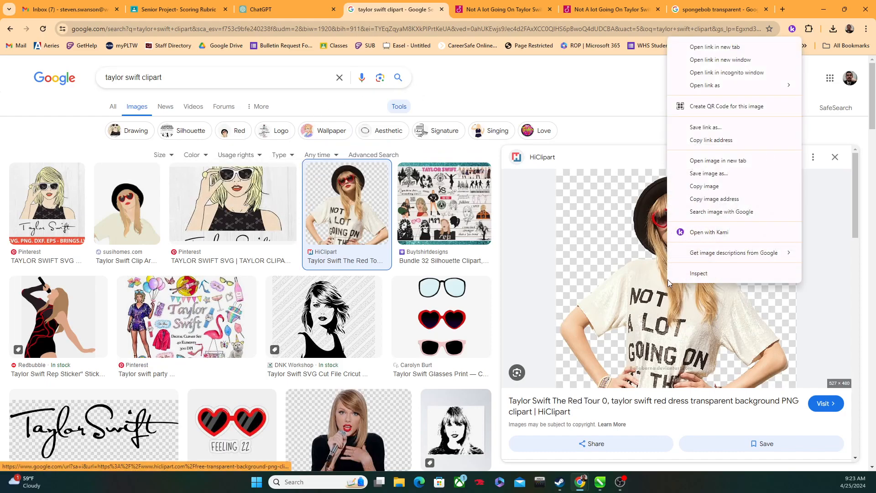
pyautogui.click(703, 174)
pyautogui.write('Tailor')
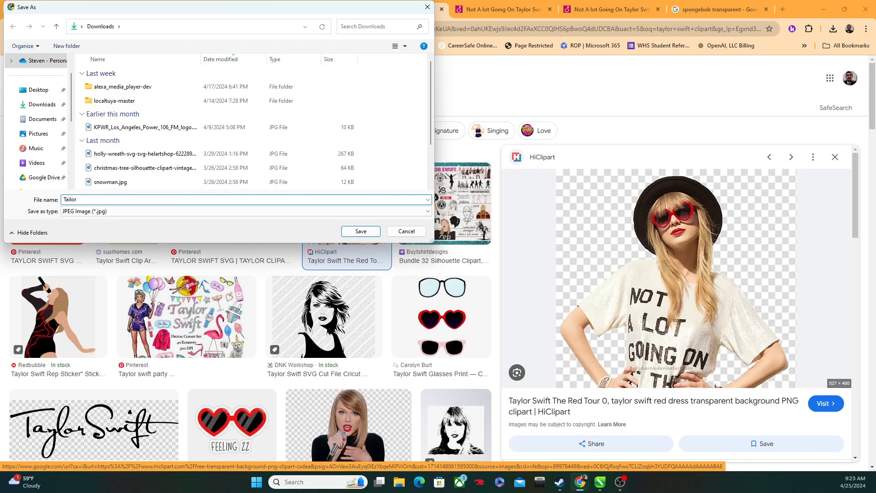
pyautogui.click(361, 231)
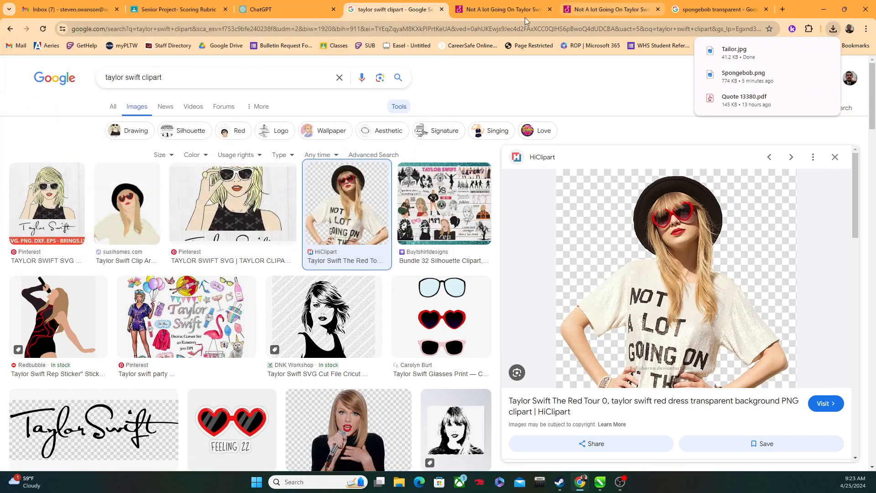
pyautogui.moveTo(601, 483)
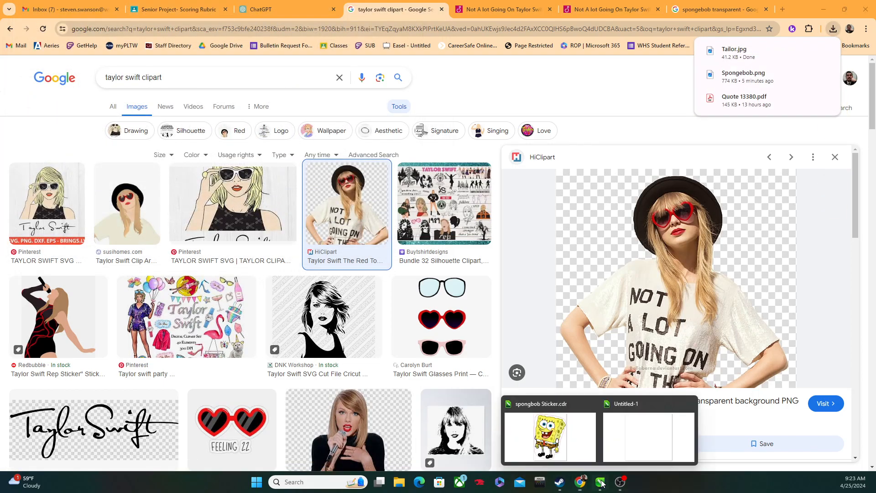
# Step: Switch to CorelDRAW's untitled document and import Tailor.jpg from Downloads onto the page at its default size
pyautogui.click(626, 445)
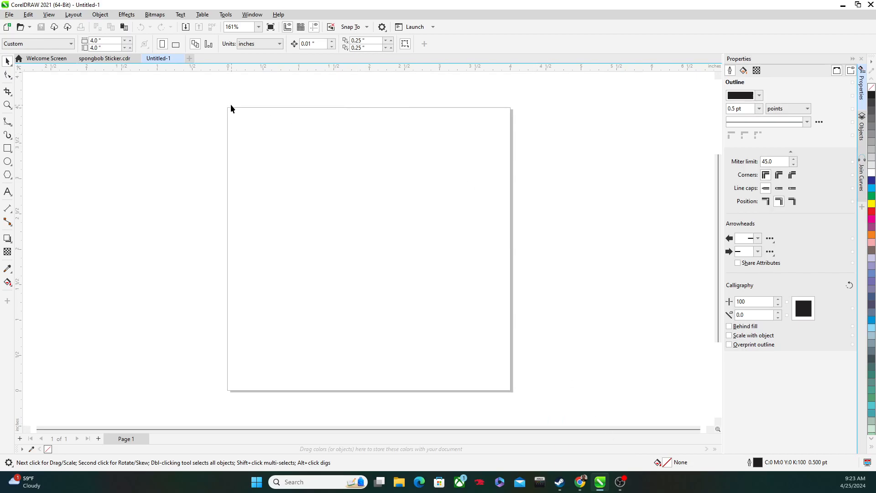
pyautogui.click(9, 14)
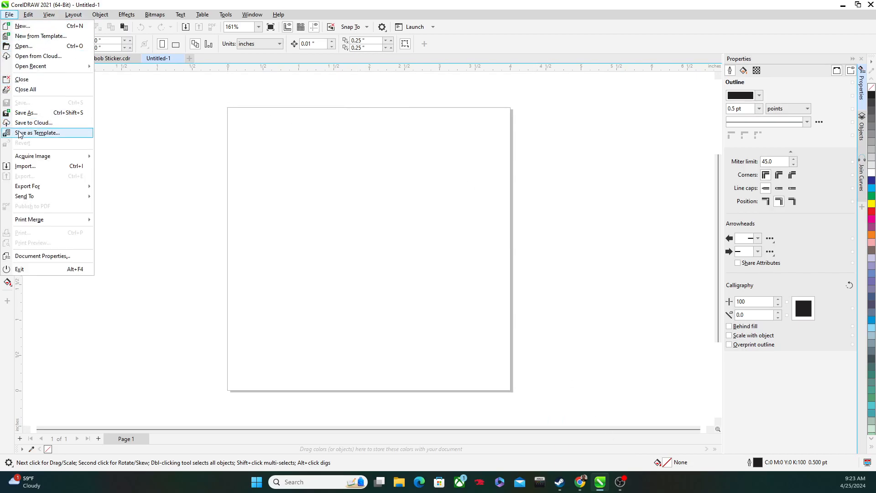
pyautogui.click(25, 166)
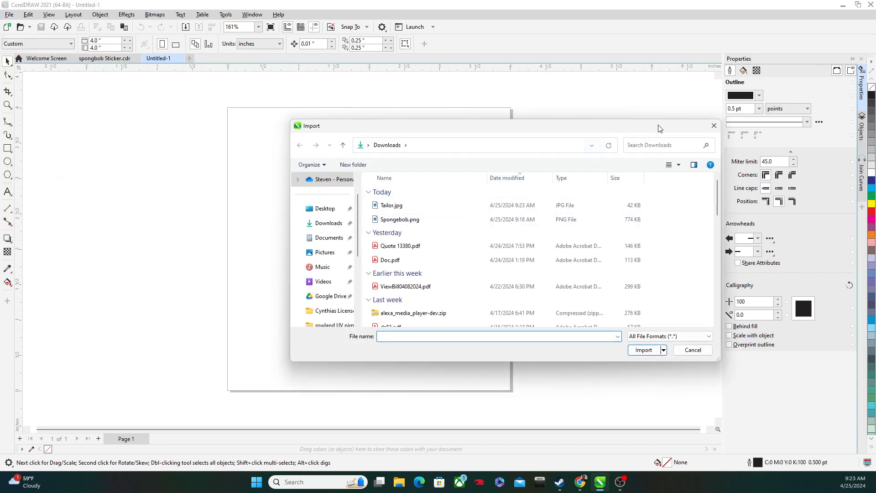
pyautogui.click(715, 126)
pyautogui.click(9, 15)
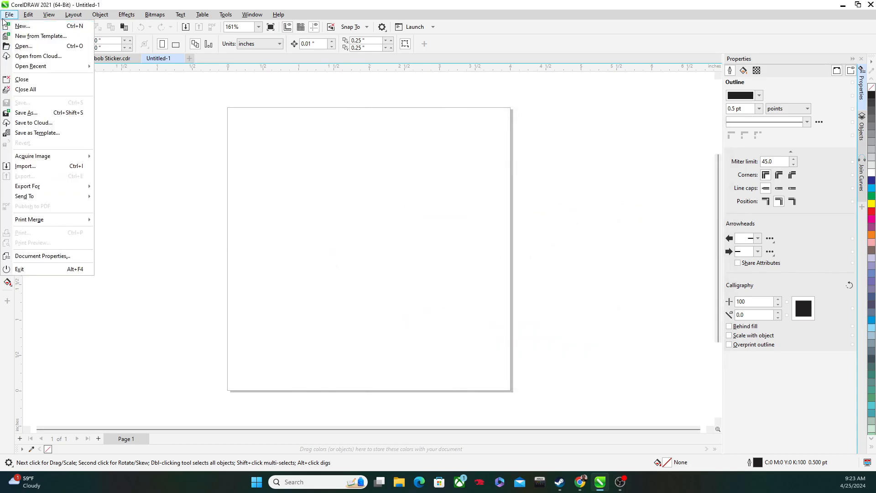
pyautogui.click(29, 167)
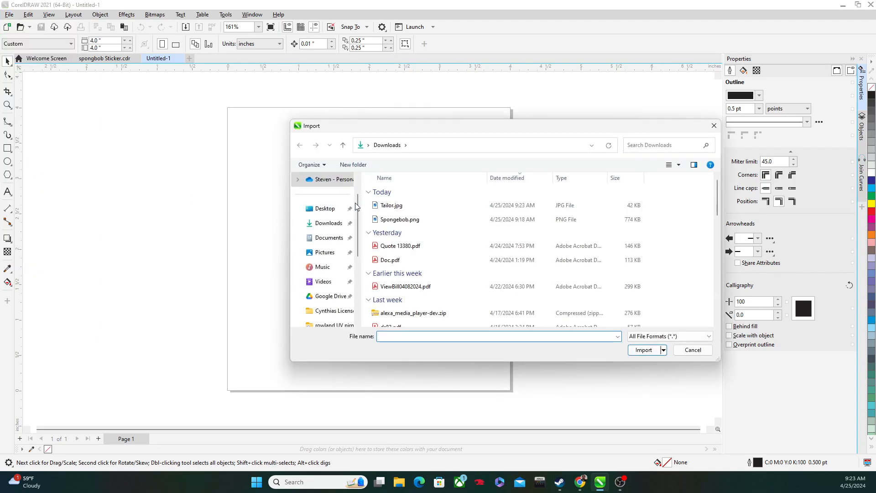
pyautogui.doubleClick(393, 206)
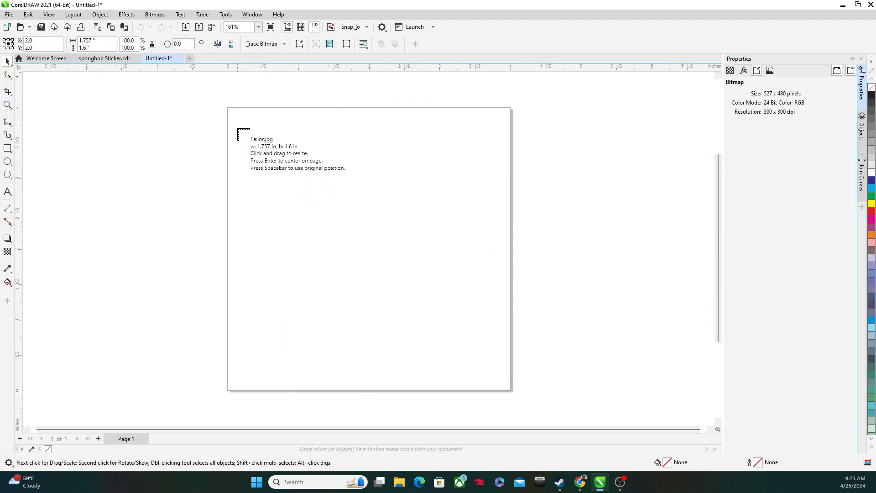
pyautogui.click(281, 154)
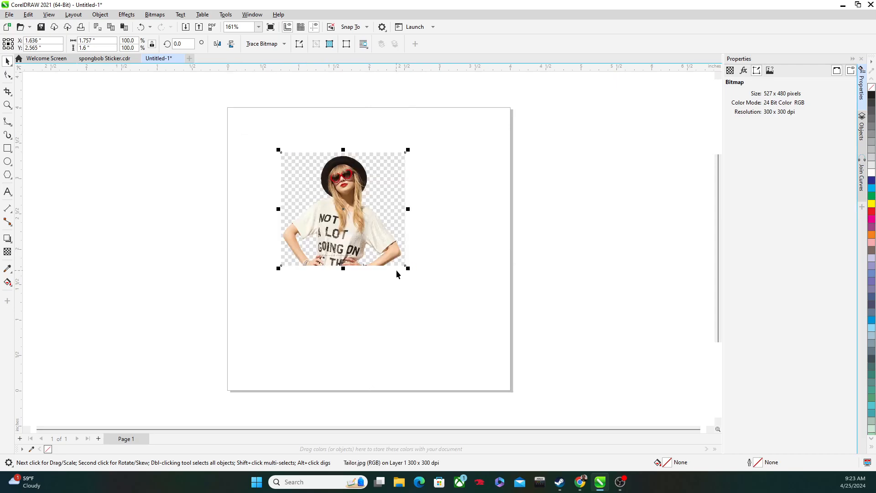
# Step: Enlarge the imported Tailor.jpg image to about 2.96 by 2.69 inches and inspect its checkered background
pyautogui.moveTo(407, 268); pyautogui.dragTo(493, 345)
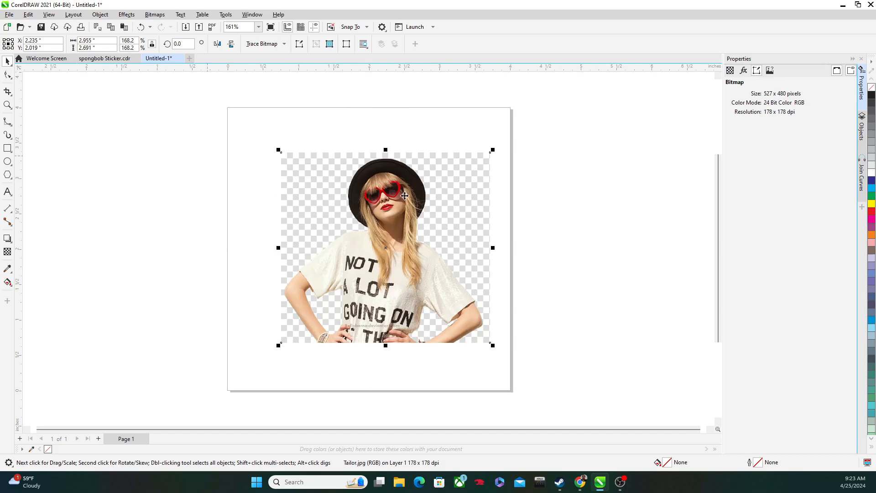
pyautogui.scroll(3, 382, 202)
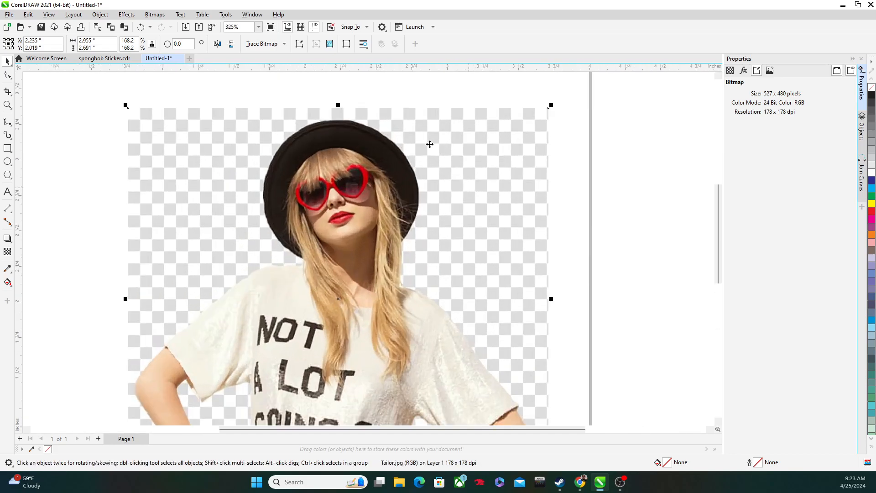
pyautogui.scroll(-3, 252, 293)
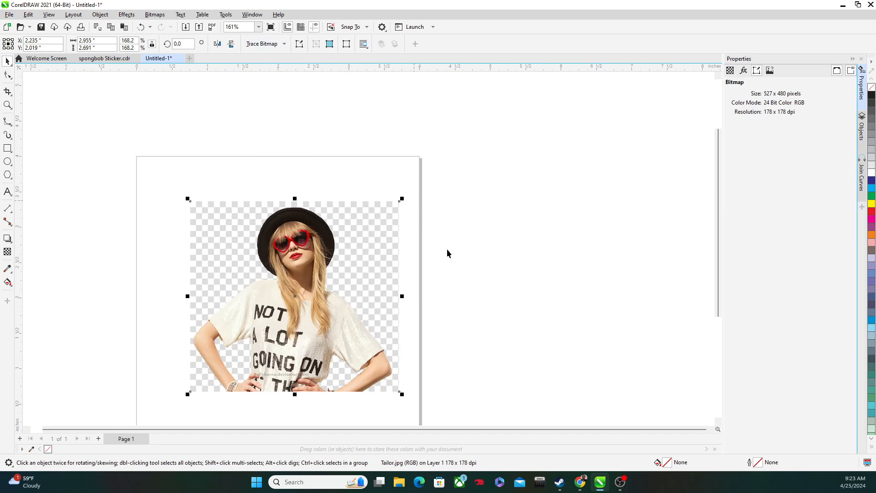
# Step: Switch to Chrome, search for "make image transparent" in the SpongeBob results tab, and open Adobe's free transparent background maker
pyautogui.moveTo(580, 482)
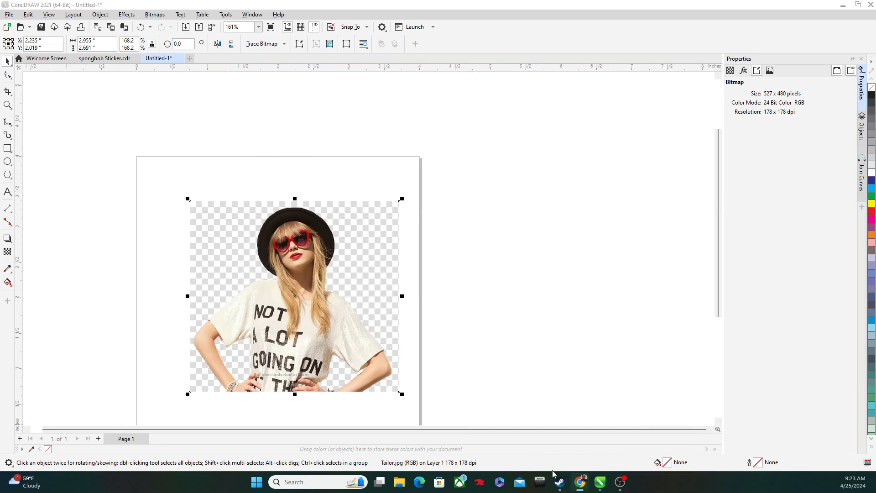
pyautogui.click(546, 449)
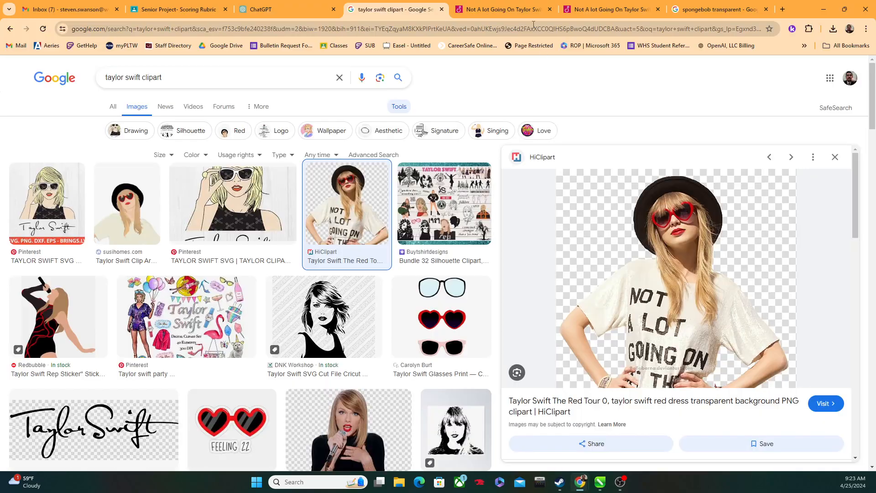
pyautogui.click(717, 10)
pyautogui.click(681, 32)
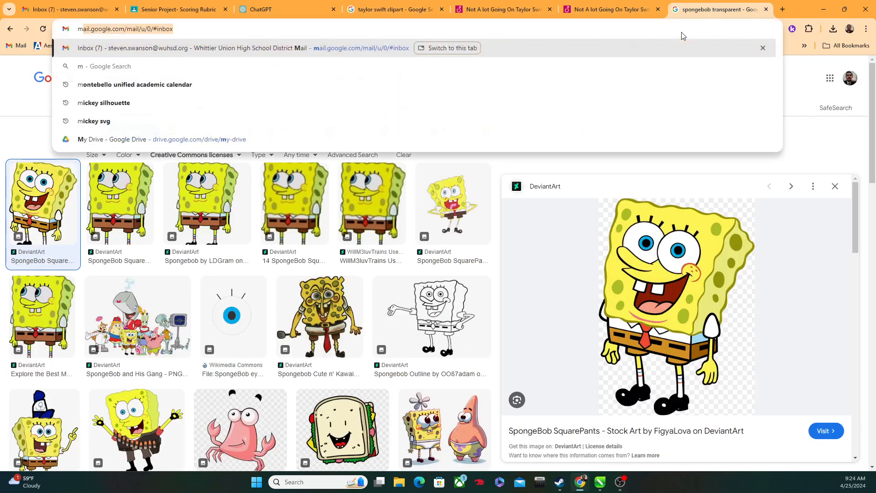
pyautogui.write('make')
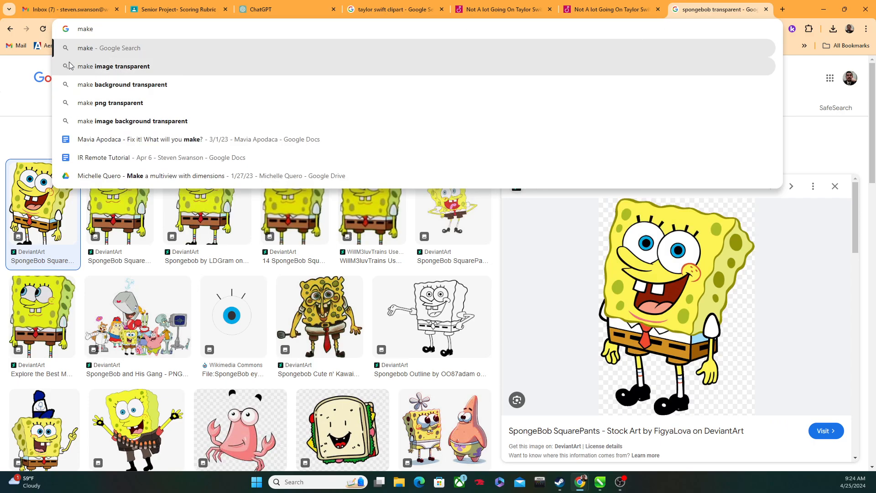
pyautogui.click(97, 64)
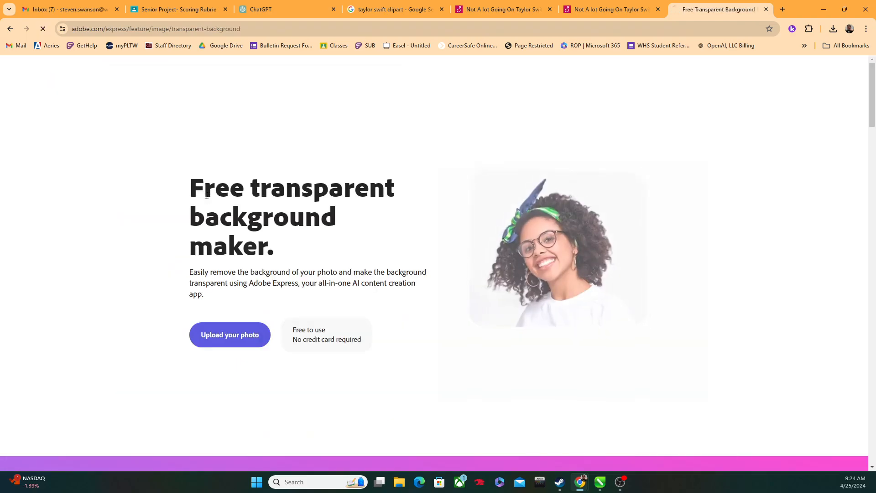
# Step: Sign in to Adobe with the existing account and open the Remove background upload page
pyautogui.click(236, 341)
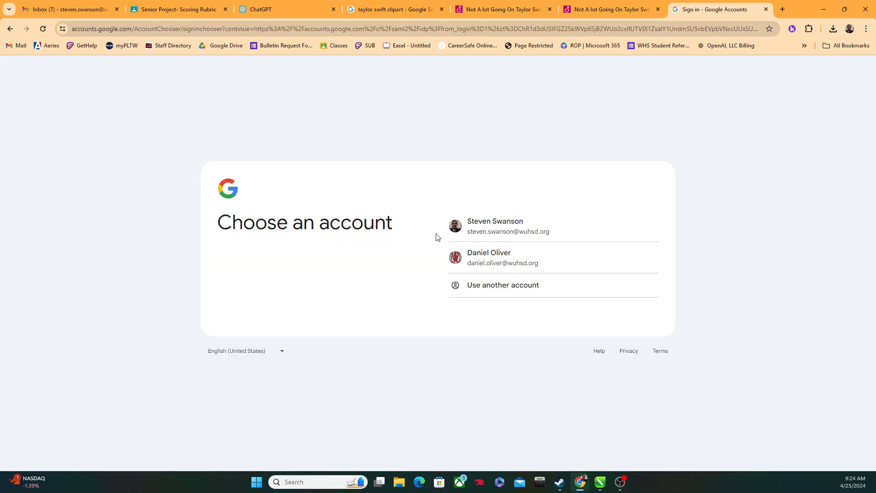
pyautogui.click(469, 230)
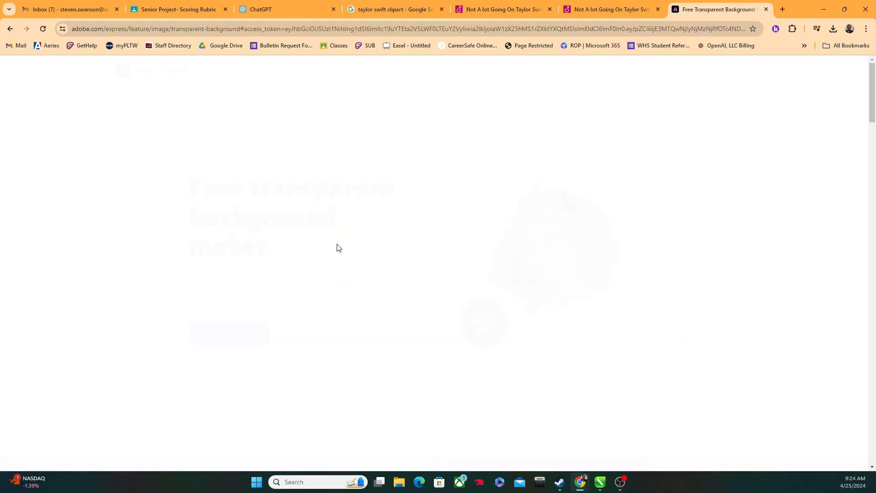
pyautogui.click(230, 341)
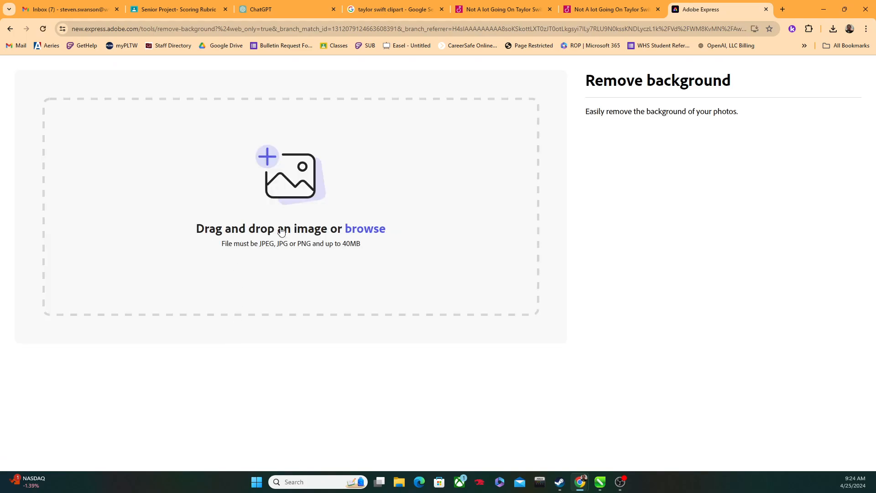
# Step: Upload Tailor.jpg for background removal and save the processed image to Downloads as Tailor.png
pyautogui.click(363, 230)
pyautogui.click(130, 91)
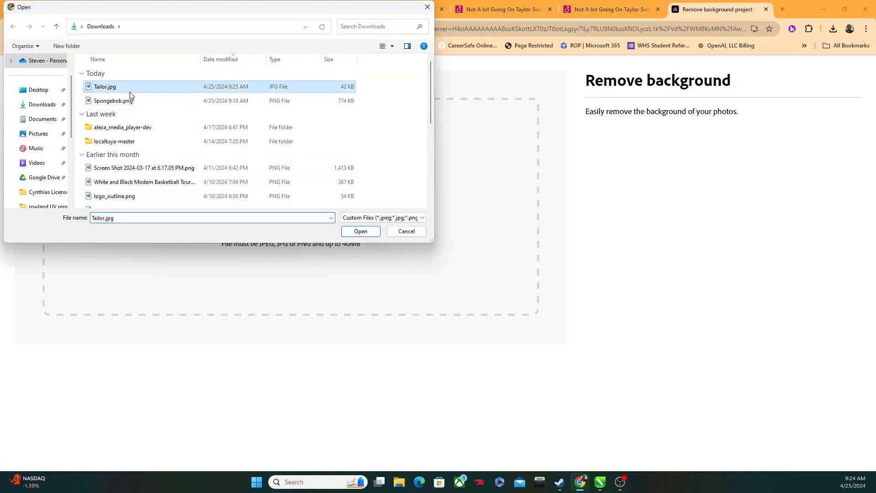
pyautogui.press('Return')
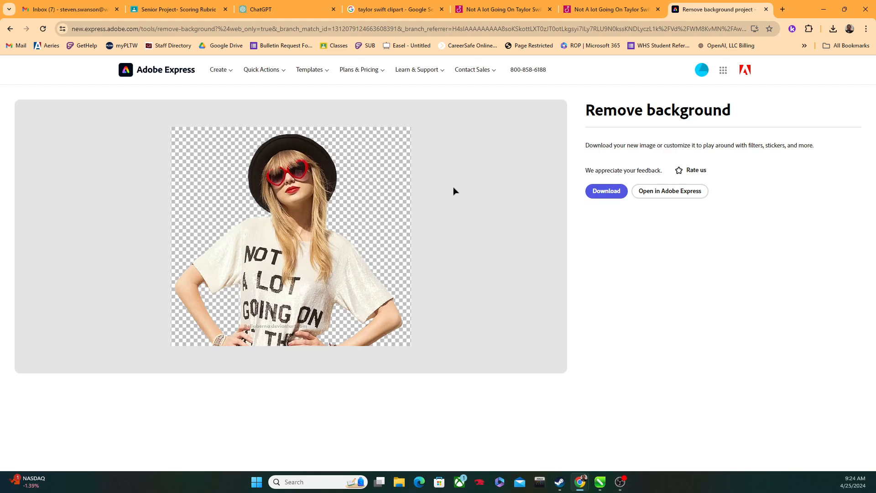
pyautogui.click(602, 192)
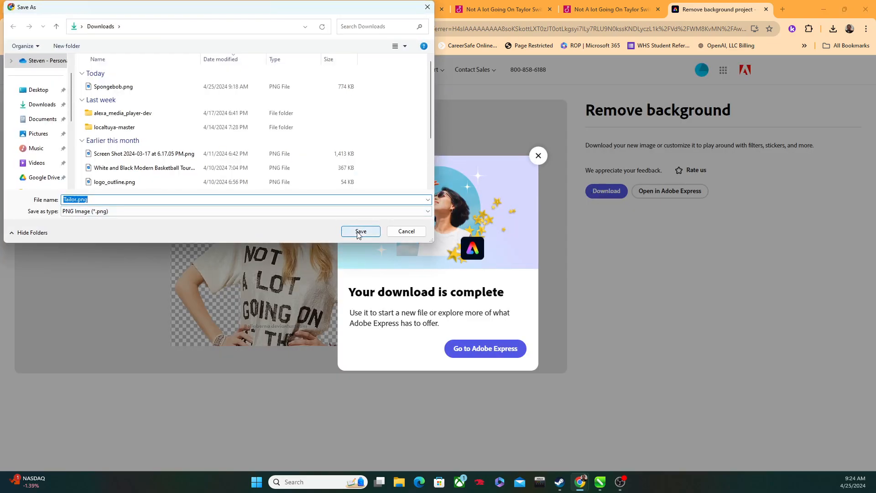
pyautogui.click(359, 232)
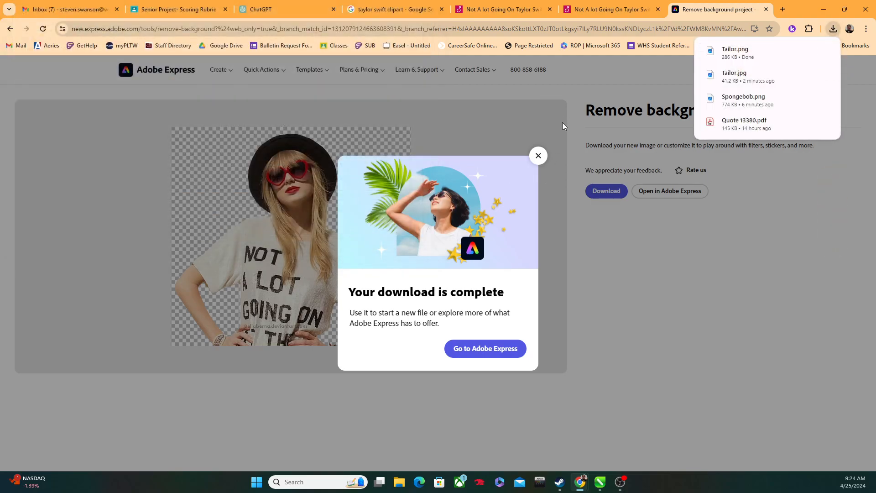
# Step: Switch to CorelDRAW's untitled document and import Tailor.png from Downloads
pyautogui.moveTo(597, 485)
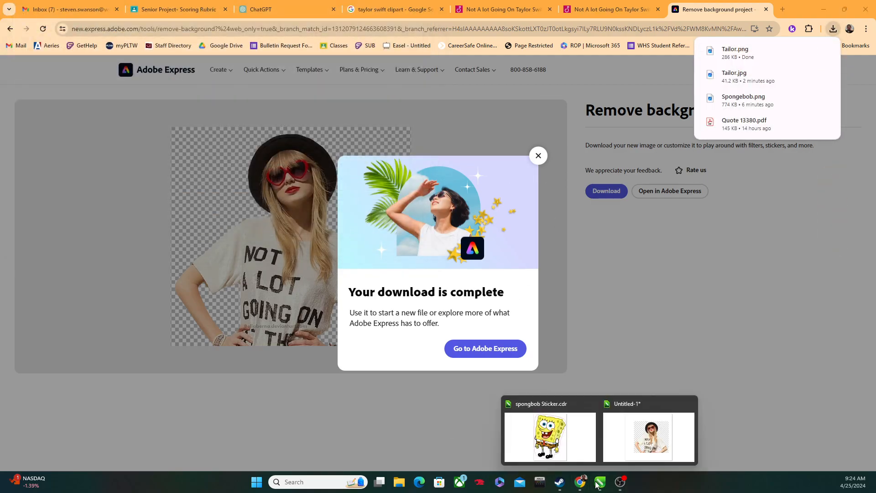
pyautogui.click(626, 459)
pyautogui.click(9, 14)
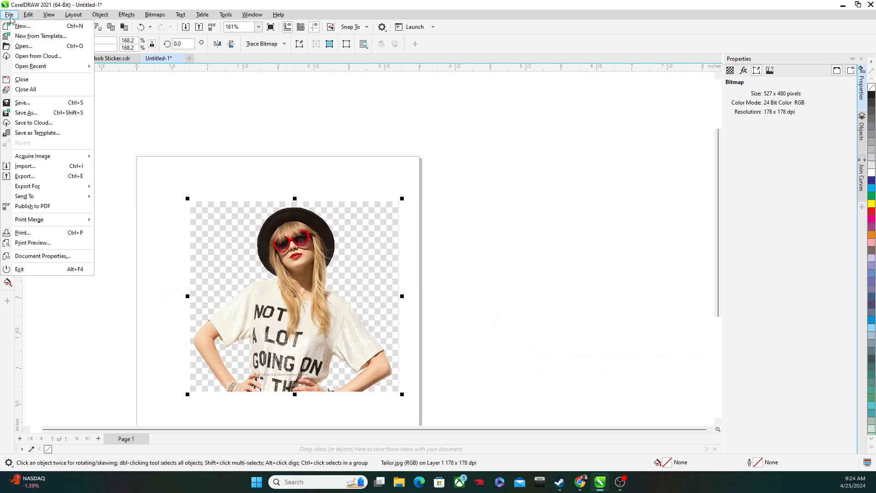
pyautogui.click(24, 166)
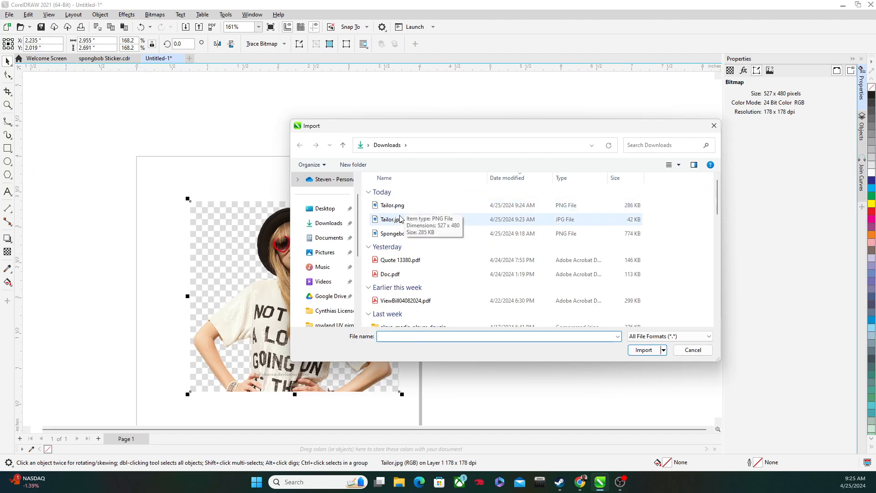
pyautogui.doubleClick(397, 208)
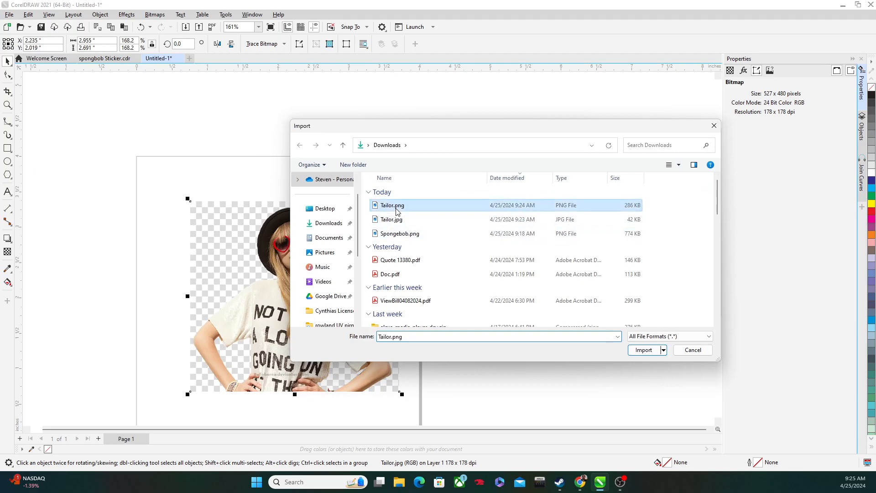
pyautogui.click(452, 152)
# Step: Place the PNG and JPEG images on opposite sides of the page, enlarge the JPEG to about 6.2 inches wide for comparison, and delete it
pyautogui.scroll(-2, 483, 224)
pyautogui.scroll(-3, 483, 223)
pyautogui.moveTo(601, 316); pyautogui.dragTo(587, 267)
pyautogui.moveTo(414, 258); pyautogui.dragTo(291, 217)
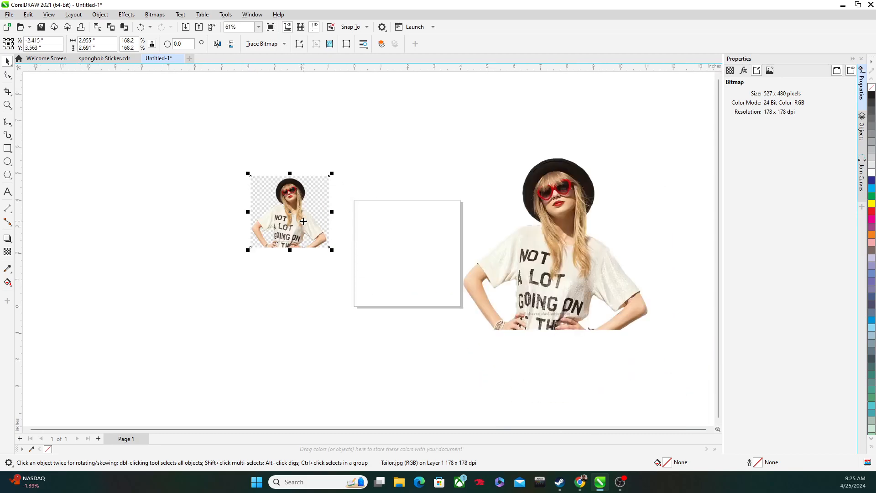
pyautogui.scroll(2, 320, 253)
pyautogui.moveTo(336, 250); pyautogui.dragTo(456, 422)
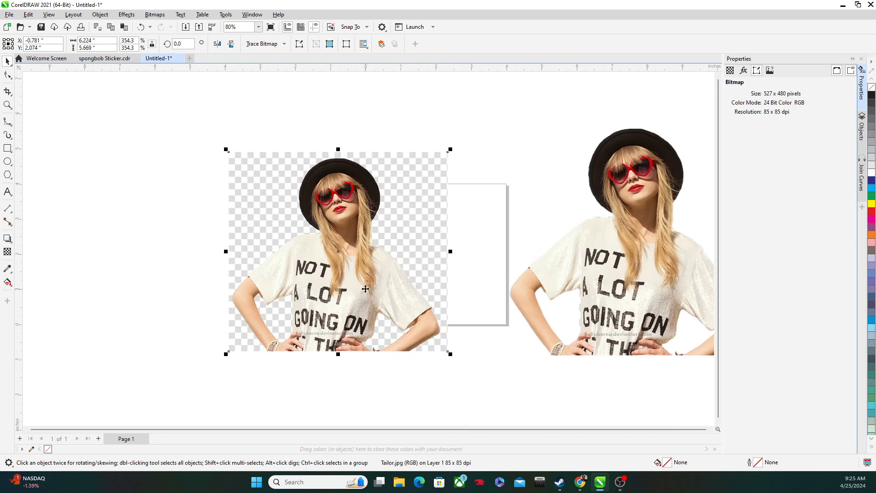
pyautogui.press('Delete')
# Step: Scale the transparent PNG down proportionally to about 3.77 by 3.43 inches and place it on the page
pyautogui.click(506, 223)
pyautogui.scroll(-3, 573, 202)
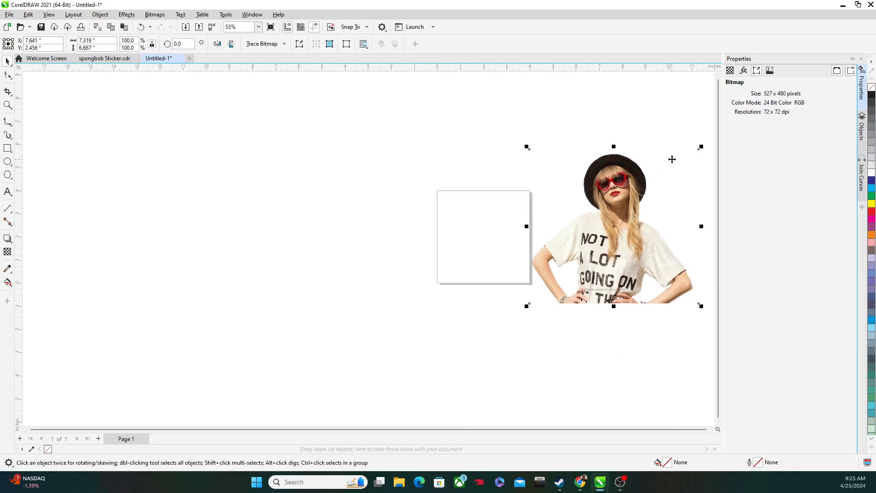
pyautogui.moveTo(701, 147); pyautogui.dragTo(600, 235)
pyautogui.moveTo(565, 267); pyautogui.dragTo(485, 228)
pyautogui.moveTo(515, 260); pyautogui.dragTo(521, 296)
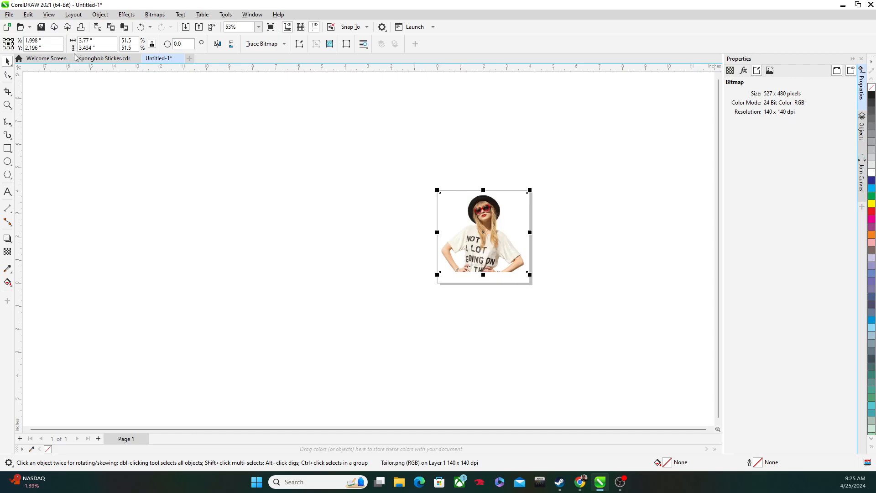
# Step: Set the page height to 3.5 inches with no object selected
pyautogui.click(185, 170)
pyautogui.write('3.5')
pyautogui.press('Return')
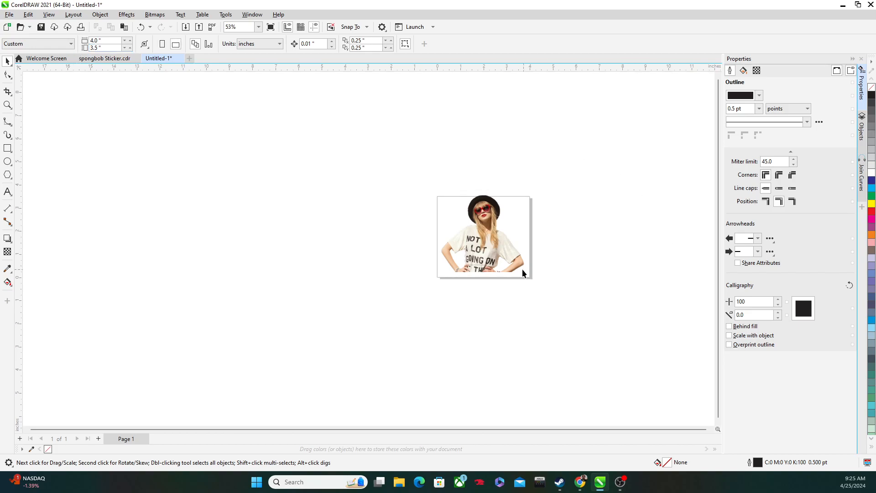
# Step: Nudge the Taylor Swift image down until the top of the hat fits inside the shortened page
pyautogui.scroll(4, 502, 262)
pyautogui.click(517, 252)
pyautogui.press('Down')
pyautogui.press('Down')
pyautogui.press('Down')
pyautogui.press('Down')
pyautogui.press('Down')
pyautogui.press('Down')
pyautogui.press('Down')
pyautogui.press('Down')
pyautogui.press('Down')
pyautogui.press('Down')
pyautogui.press('Down')
pyautogui.press('Down')
pyautogui.press('Down')
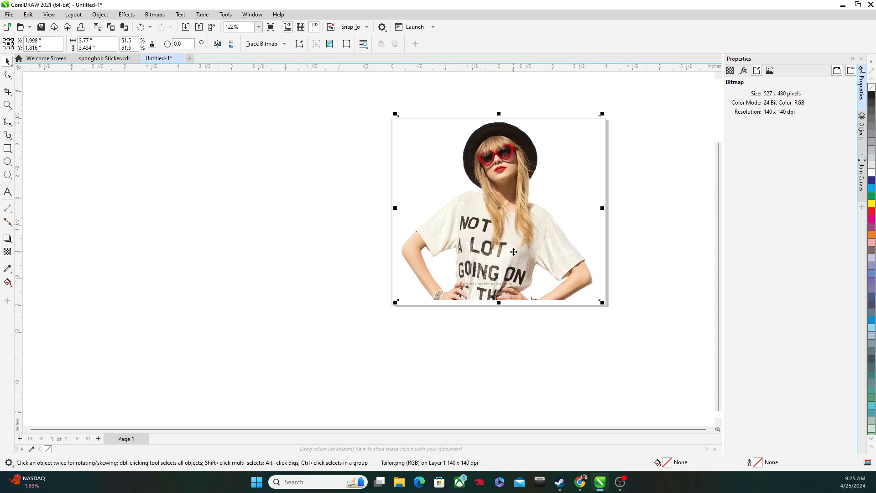
# Step: Move the Taylor Swift image slightly lower so its cropped base sits close to the page's bottom edge
pyautogui.moveTo(229, 188); pyautogui.dragTo(82, 165)
pyautogui.scroll(2, 246, 205)
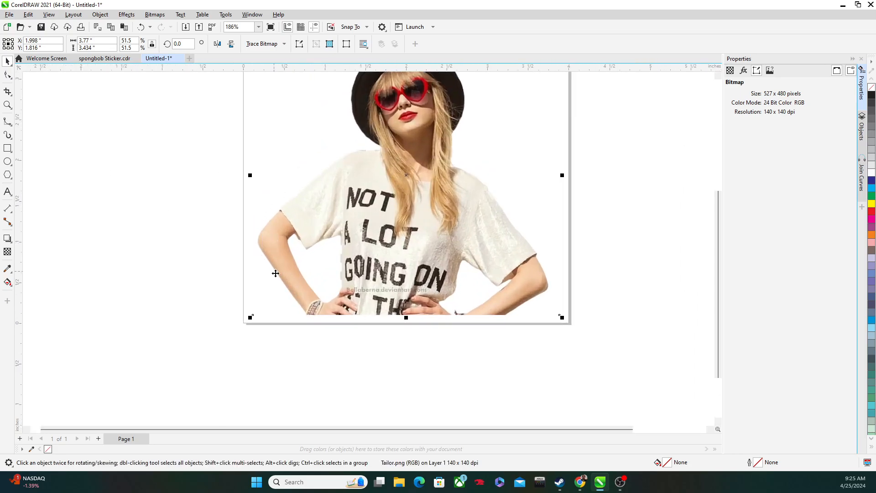
pyautogui.scroll(-2, 112, 198)
pyautogui.click(108, 195)
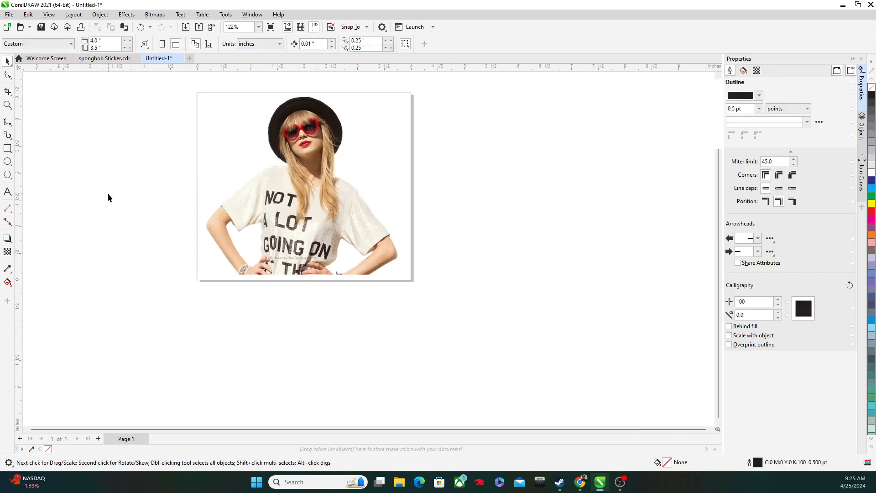
pyautogui.moveTo(291, 217); pyautogui.dragTo(291, 221)
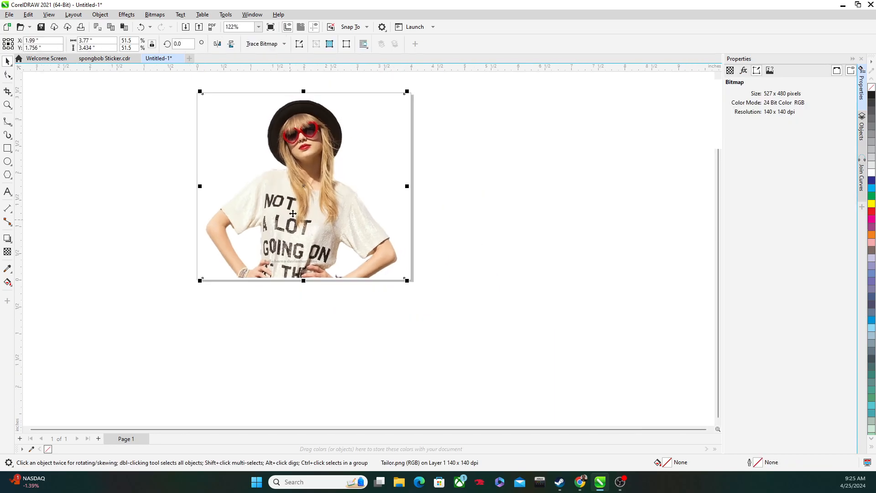
# Step: Start an outline trace of the Taylor Swift bitmap using the Line Art image type
pyautogui.click(275, 46)
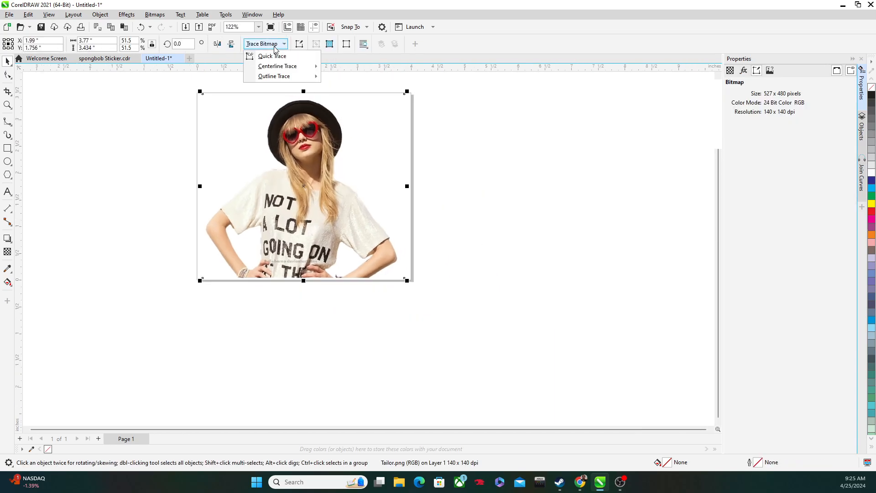
pyautogui.moveTo(278, 80)
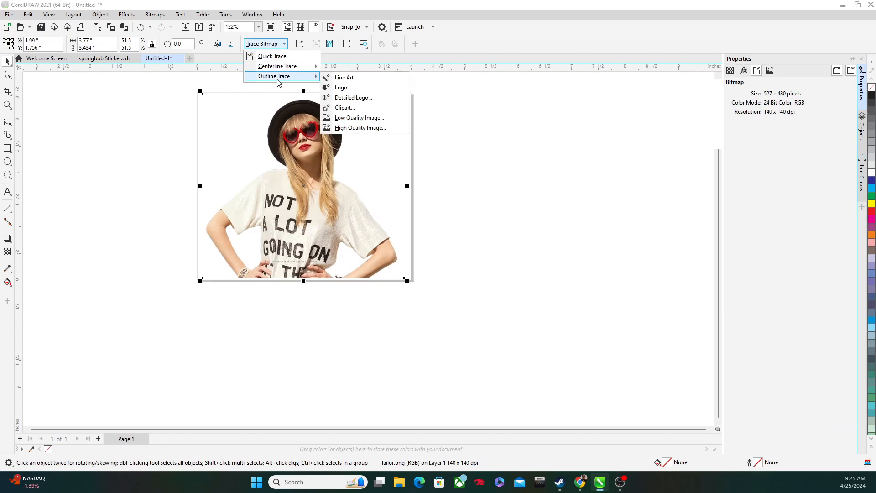
pyautogui.click(341, 79)
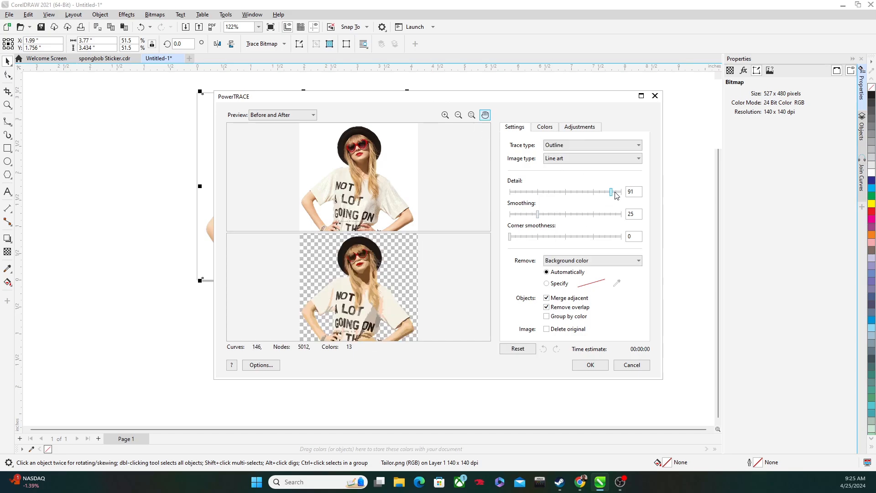
# Step: Set the trace detail to 35 to simplify the traced figure
pyautogui.moveTo(612, 194); pyautogui.dragTo(531, 194)
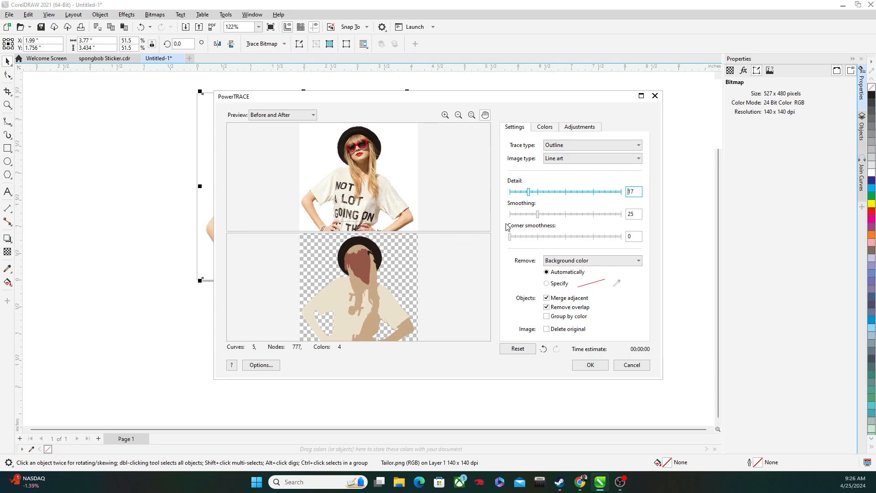
pyautogui.click(547, 192)
pyautogui.click(550, 195)
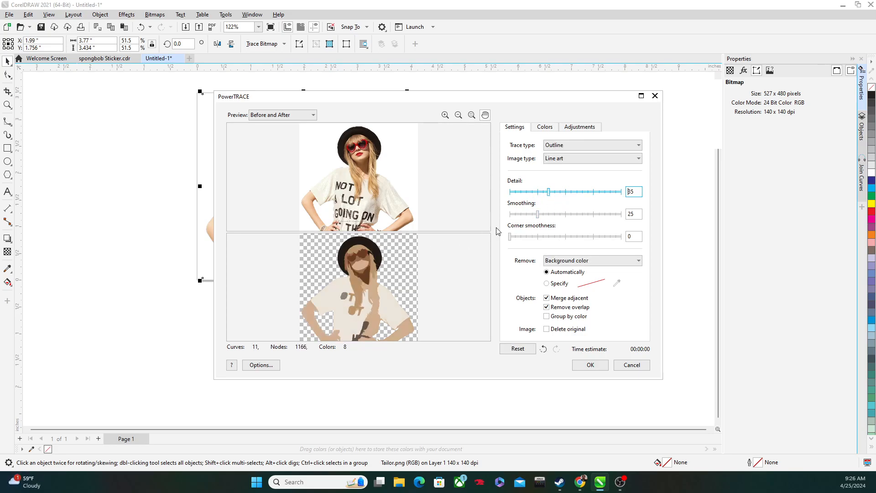
pyautogui.scroll(1, 364, 274)
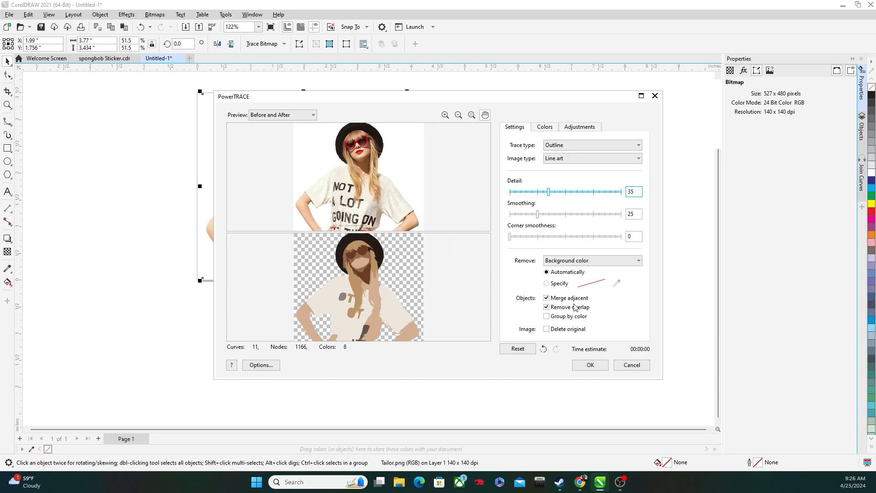
# Step: Try to merge all eight trace colors into one, and undo the merge
pyautogui.click(545, 128)
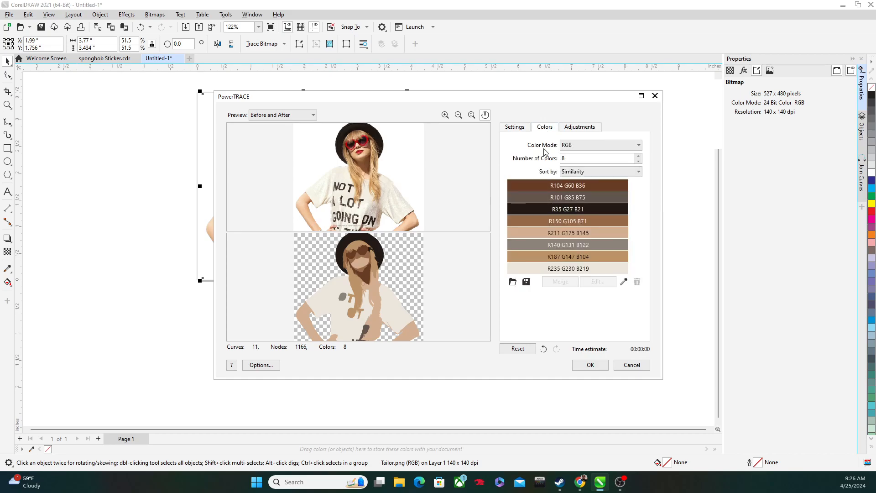
pyautogui.moveTo(542, 184)
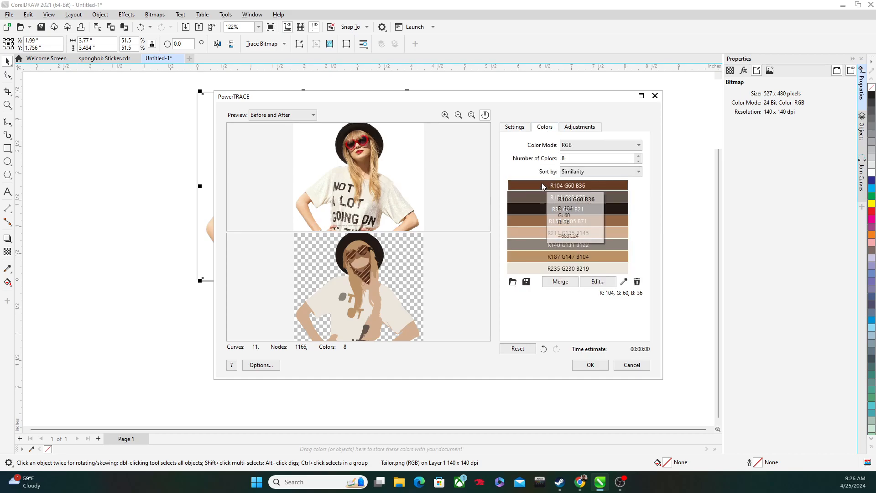
pyautogui.keyDown('shift'); pyautogui.click(542, 270); pyautogui.keyUp('shift')
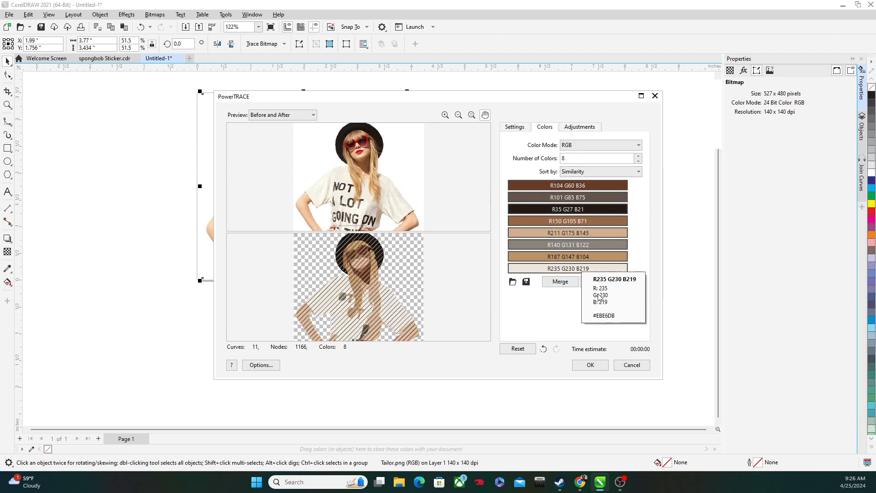
pyautogui.click(561, 282)
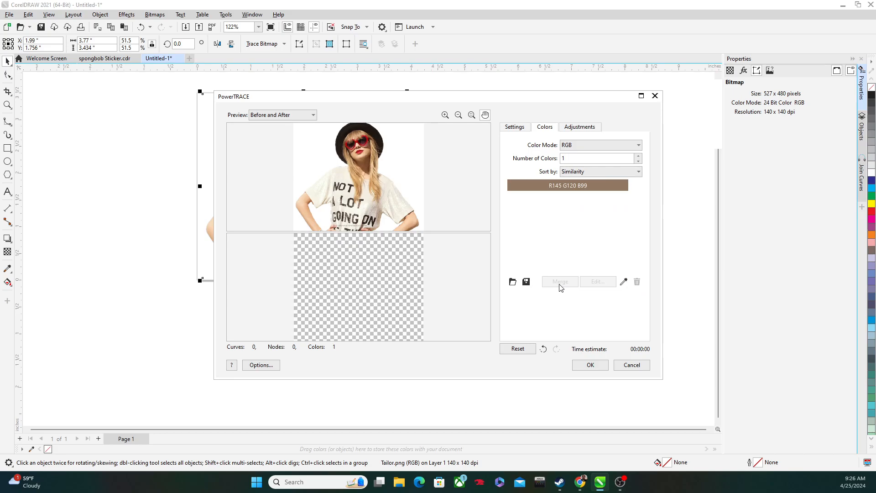
pyautogui.click(560, 188)
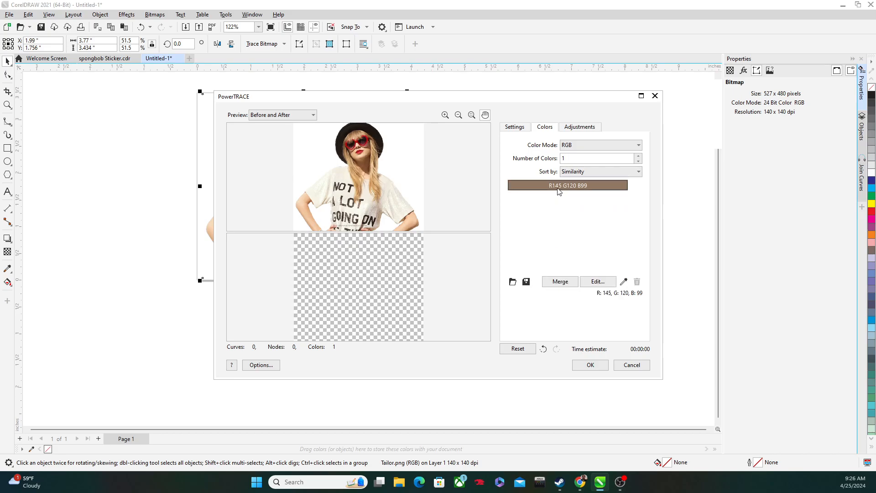
pyautogui.moveTo(555, 192)
pyautogui.click(543, 349)
# Step: Try to merge the seven trace colors from R101 G85 B75 through R235 G230 B219, and undo the merge
pyautogui.click(567, 199)
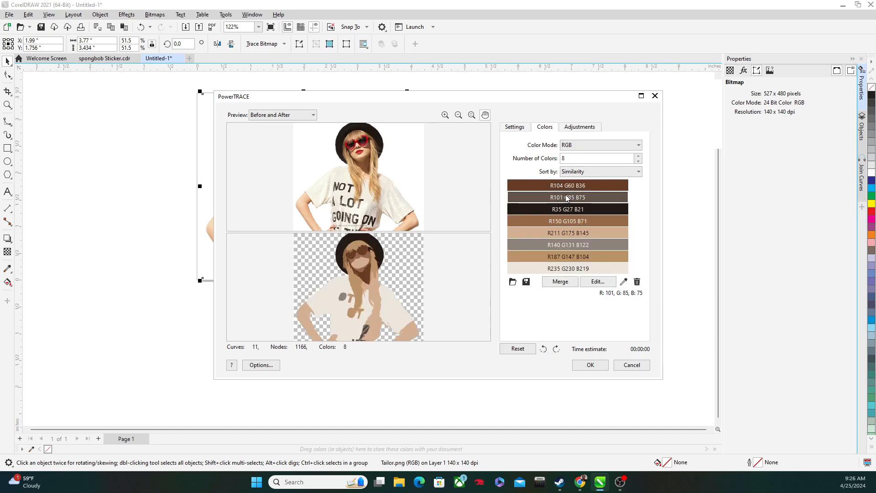
pyautogui.moveTo(567, 199)
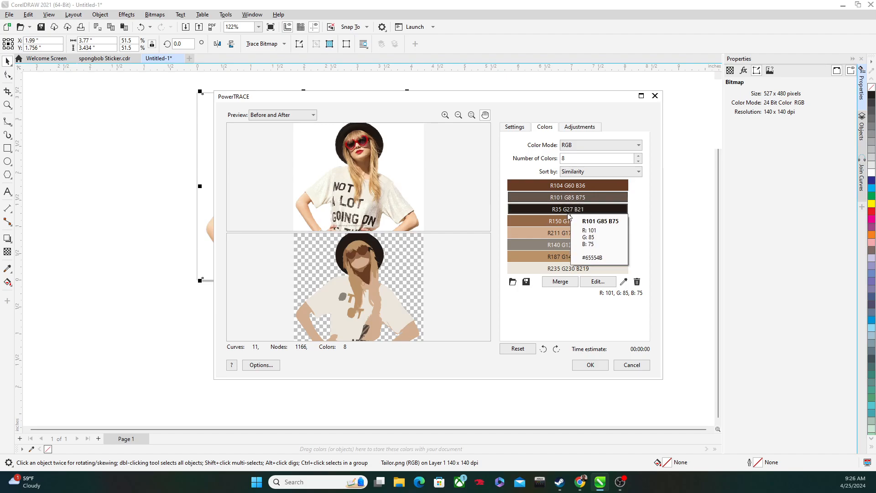
pyautogui.keyDown('shift'); pyautogui.click(569, 269); pyautogui.keyUp('shift')
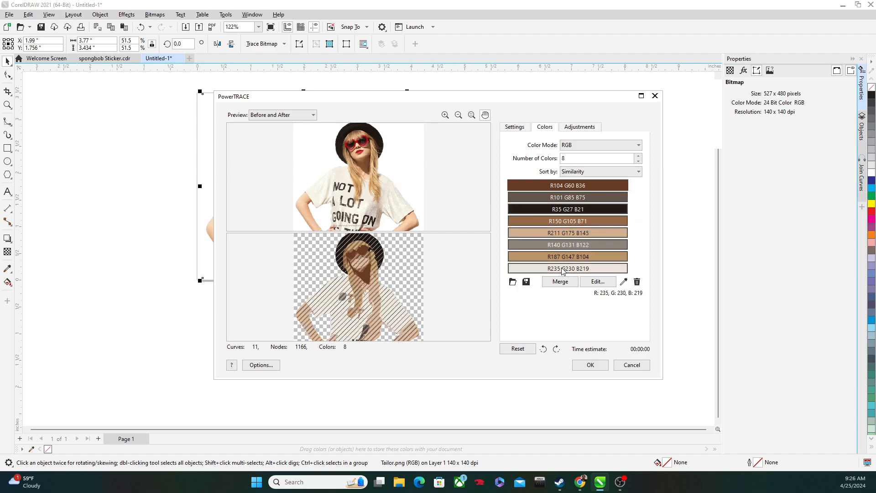
pyautogui.click(558, 283)
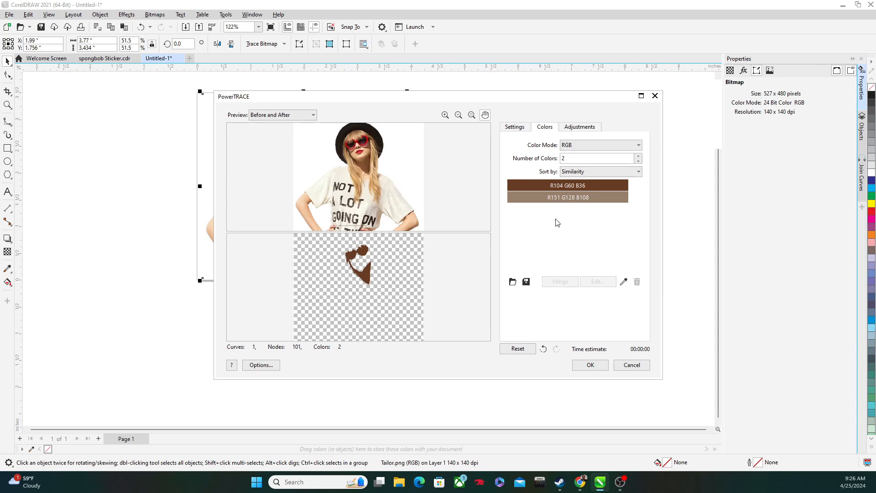
pyautogui.click(543, 349)
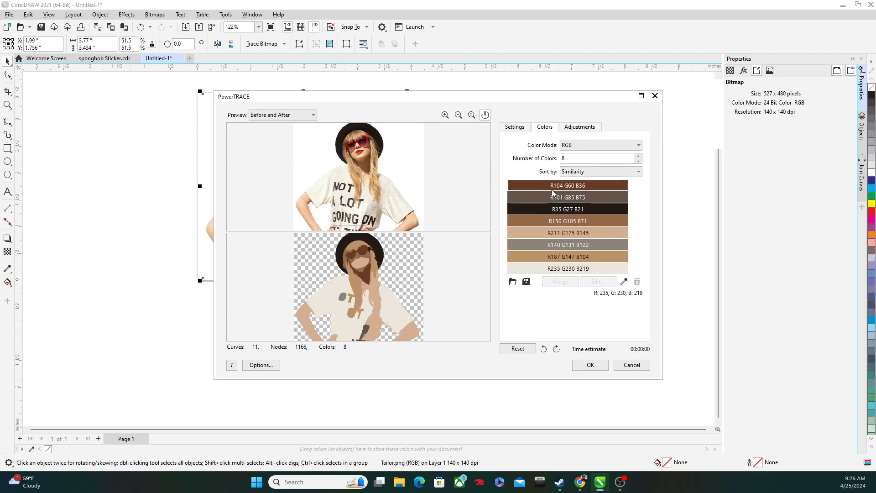
# Step: Change the trace color mode to Black and White and set the detail to 93
pyautogui.click(589, 150)
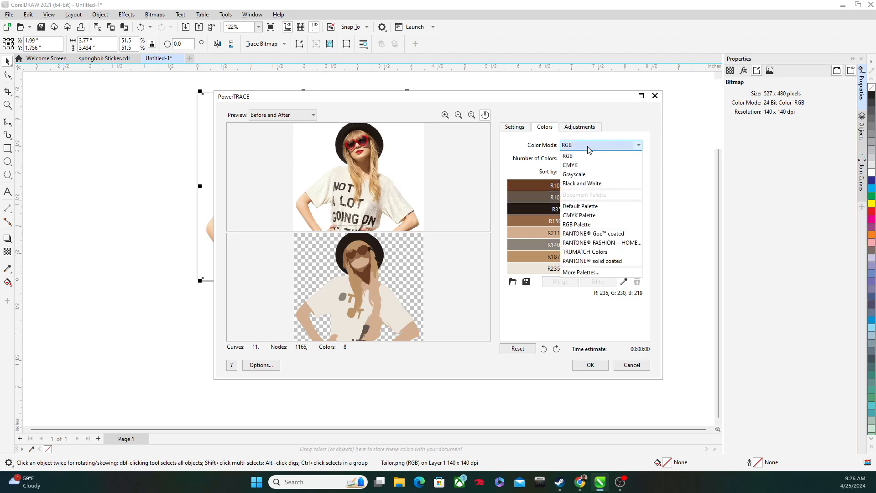
pyautogui.click(590, 188)
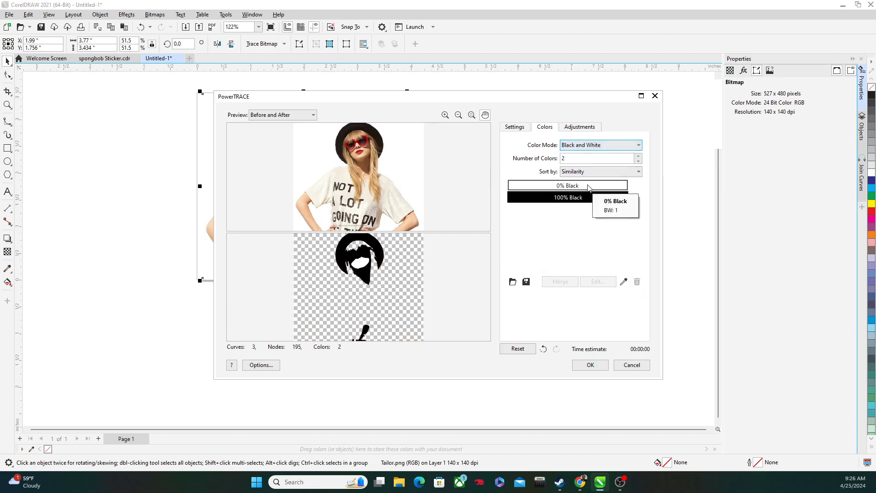
pyautogui.click(517, 128)
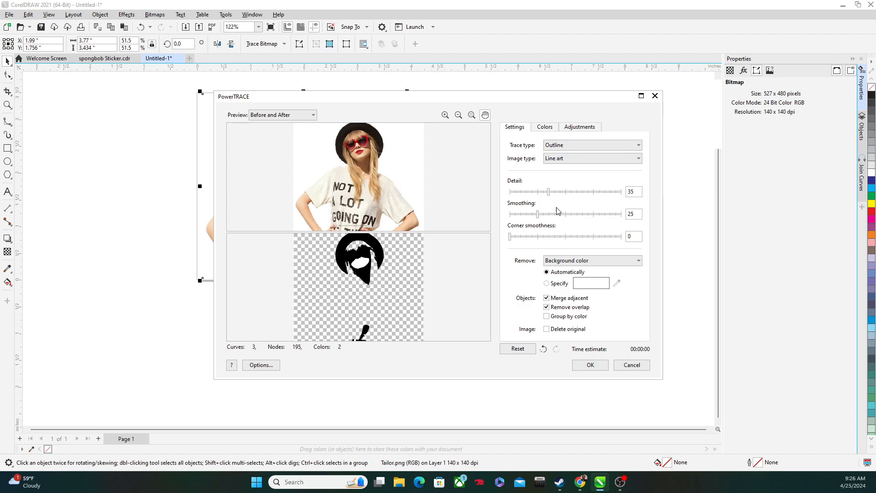
pyautogui.moveTo(585, 195); pyautogui.dragTo(603, 194)
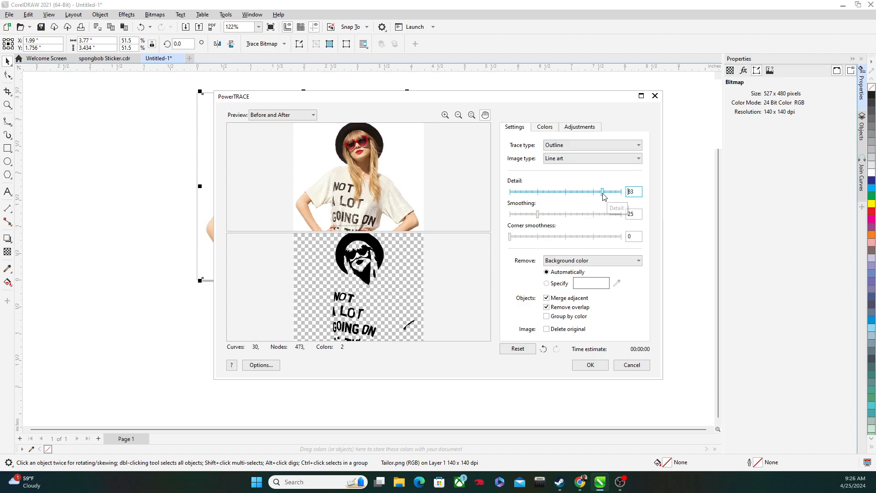
pyautogui.click(615, 193)
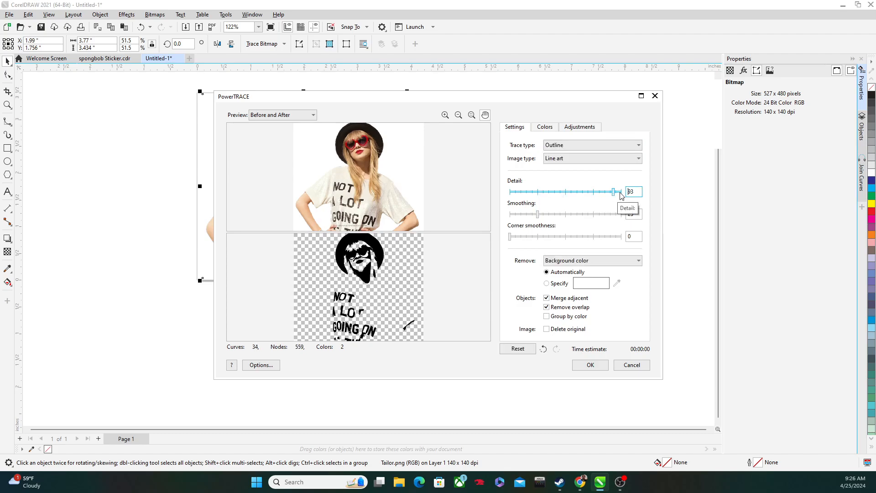
pyautogui.click(620, 193)
pyautogui.moveTo(620, 193); pyautogui.dragTo(615, 192)
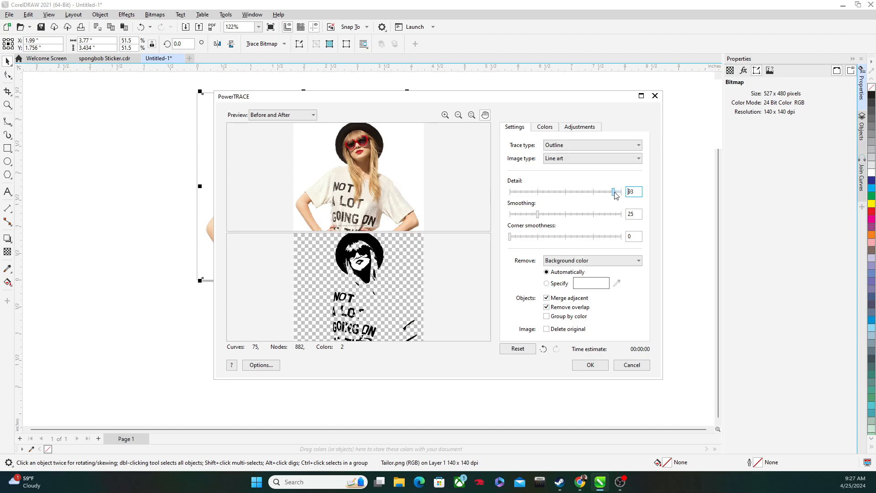
# Step: Set the trace smoothing to 50 and change the color mode to Grayscale
pyautogui.click(566, 215)
pyautogui.click(583, 190)
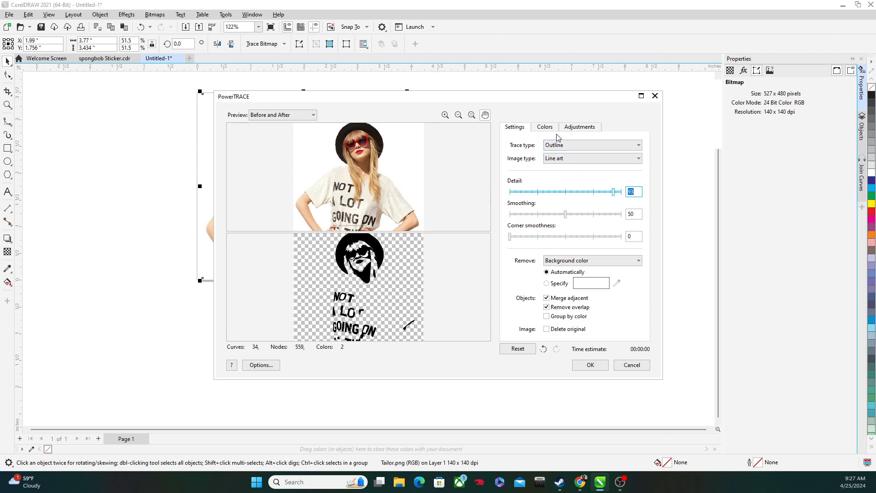
pyautogui.click(545, 127)
pyautogui.click(598, 145)
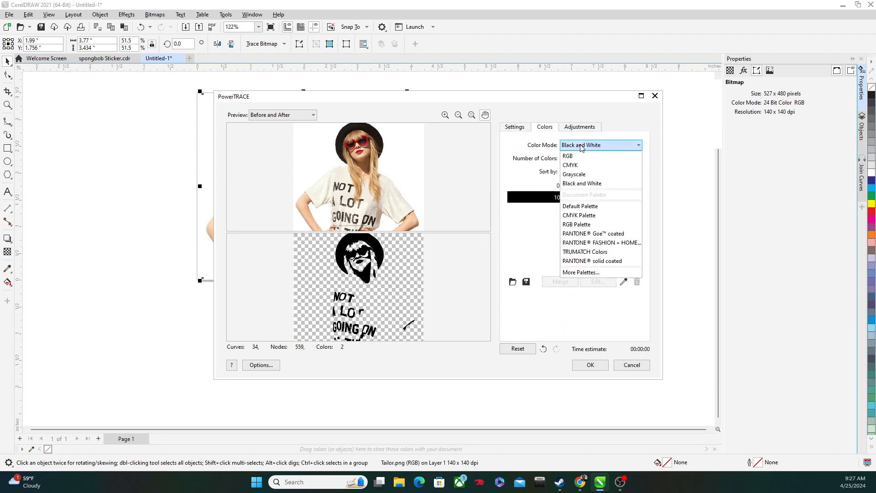
pyautogui.click(578, 175)
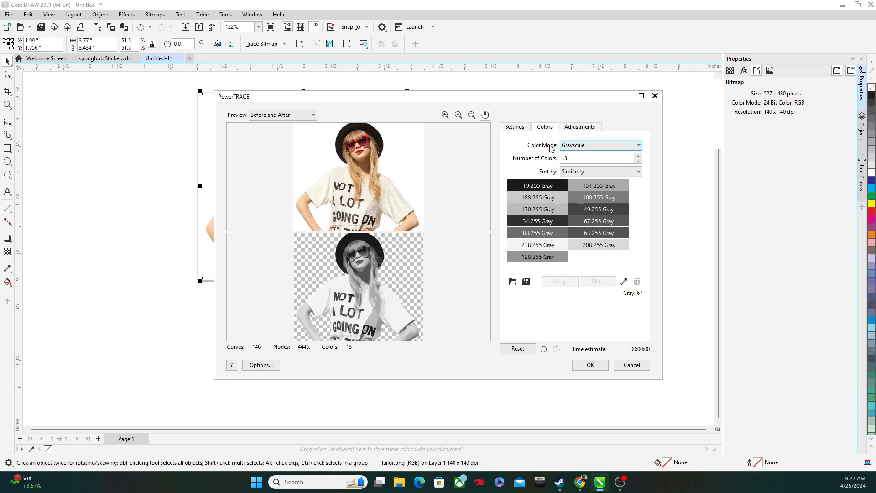
# Step: Set the grayscale trace's detail to 8 to reduce the figure to a simple silhouette
pyautogui.click(523, 132)
pyautogui.click(586, 191)
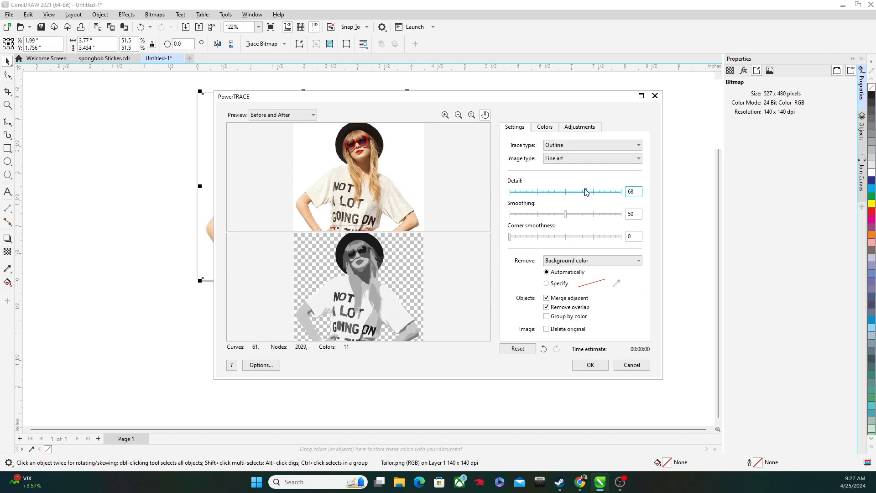
pyautogui.click(557, 193)
pyautogui.click(528, 192)
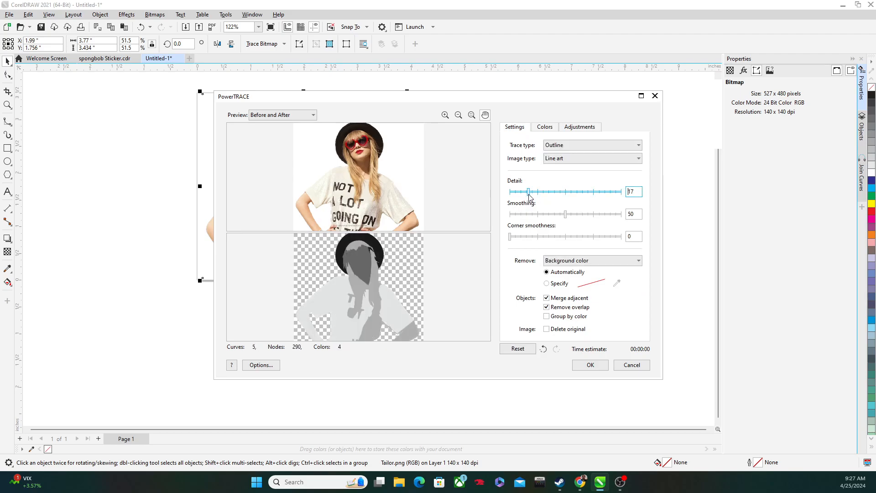
pyautogui.click(520, 192)
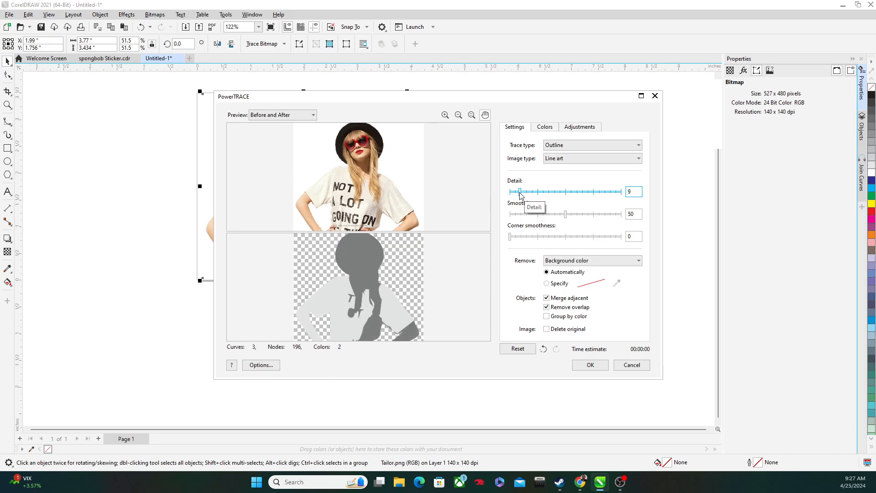
pyautogui.moveTo(519, 193); pyautogui.dragTo(512, 192)
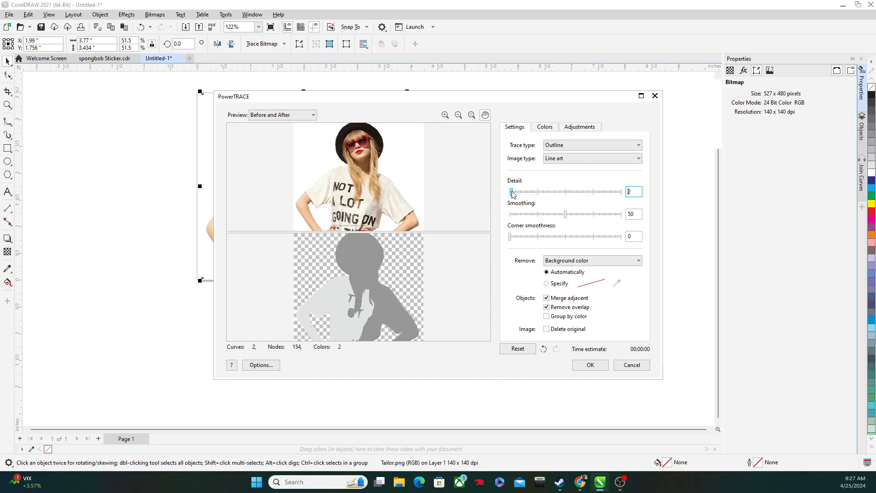
pyautogui.click(513, 192)
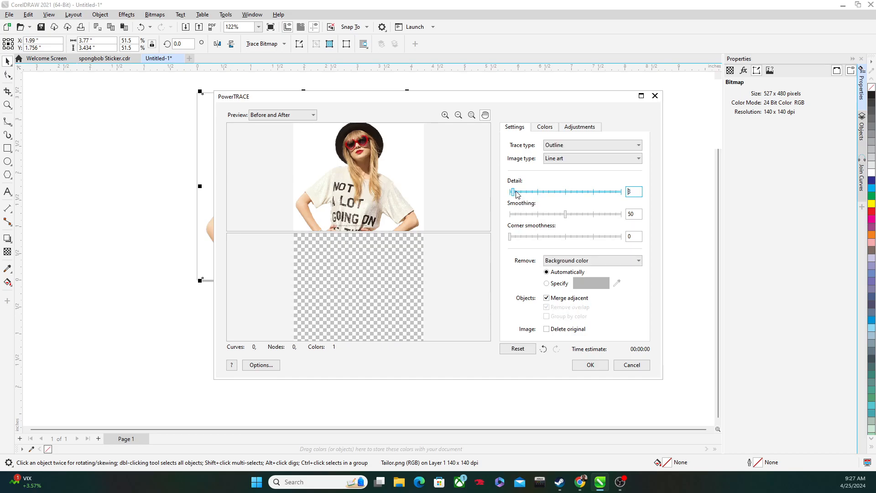
pyautogui.click(520, 192)
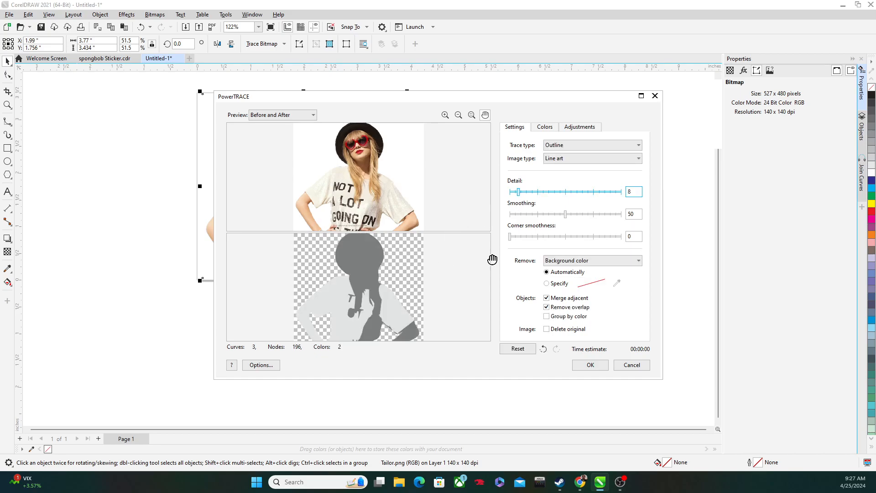
# Step: Try to merge the 218 and 103 gray trace colors into one, and undo the merge
pyautogui.click(545, 128)
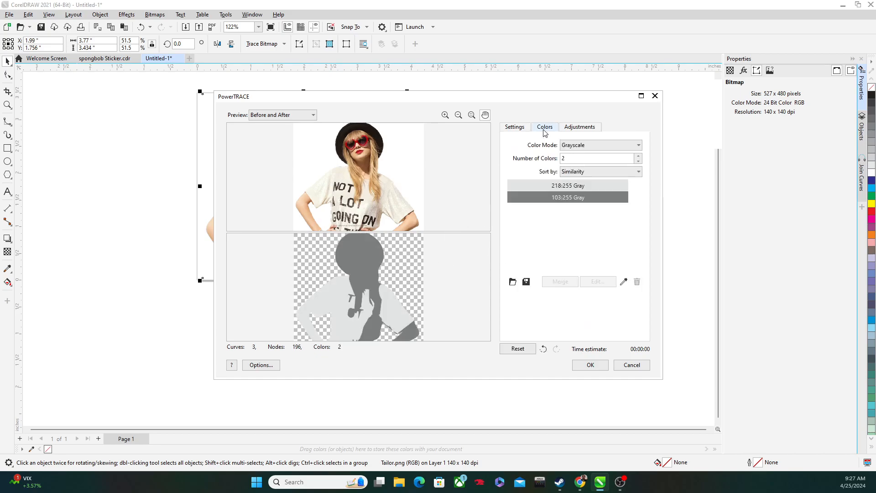
pyautogui.click(546, 187)
pyautogui.click(546, 197)
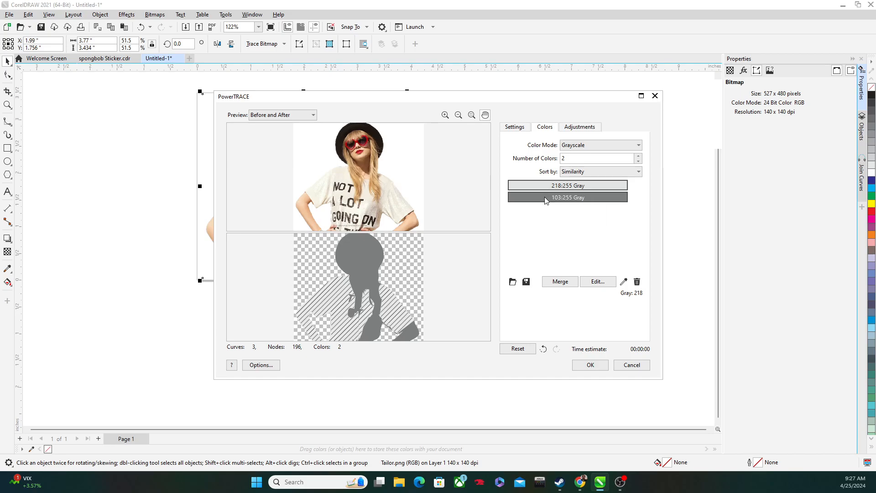
pyautogui.click(558, 282)
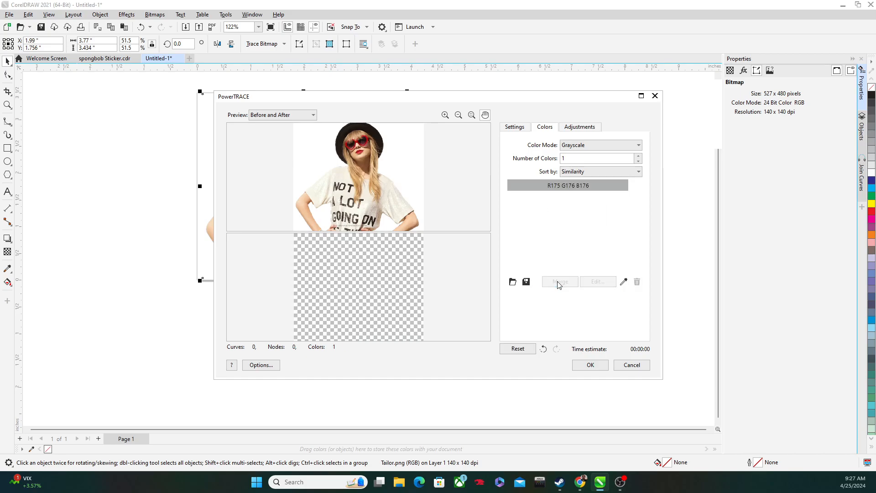
pyautogui.click(543, 349)
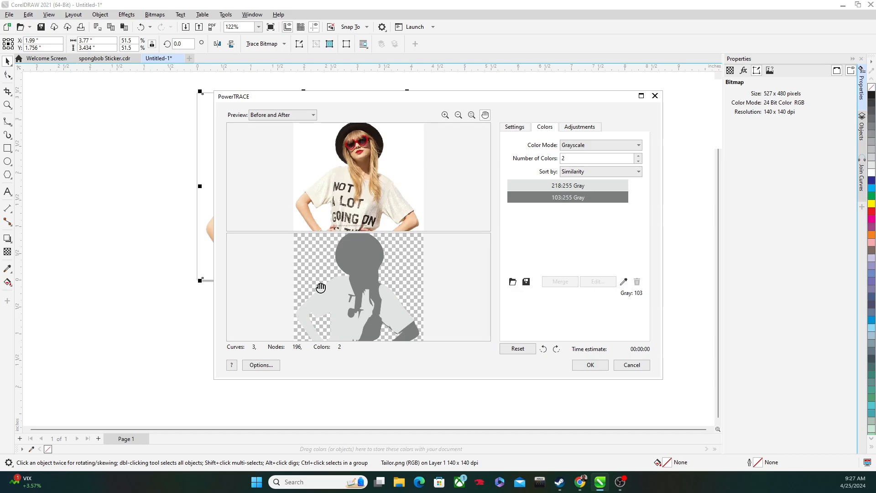
# Step: Apply the grayscale trace and move the resulting silhouette onto the empty workspace beside the original photo
pyautogui.click(590, 366)
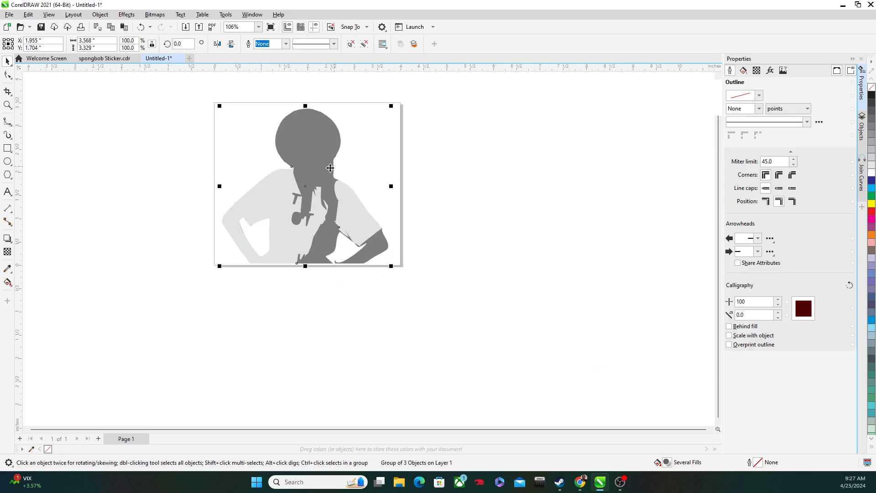
pyautogui.moveTo(304, 190); pyautogui.dragTo(507, 187)
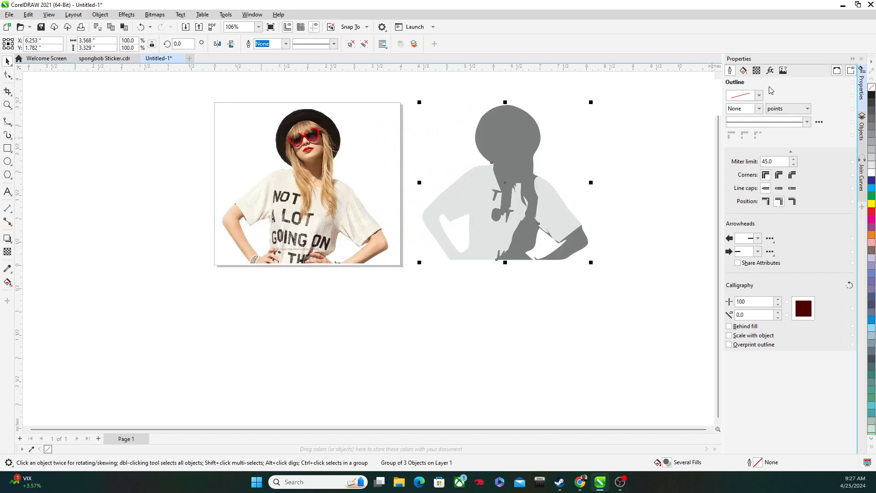
# Step: Remove the fill from the traced silhouette and give it a Hairline outline
pyautogui.click(744, 71)
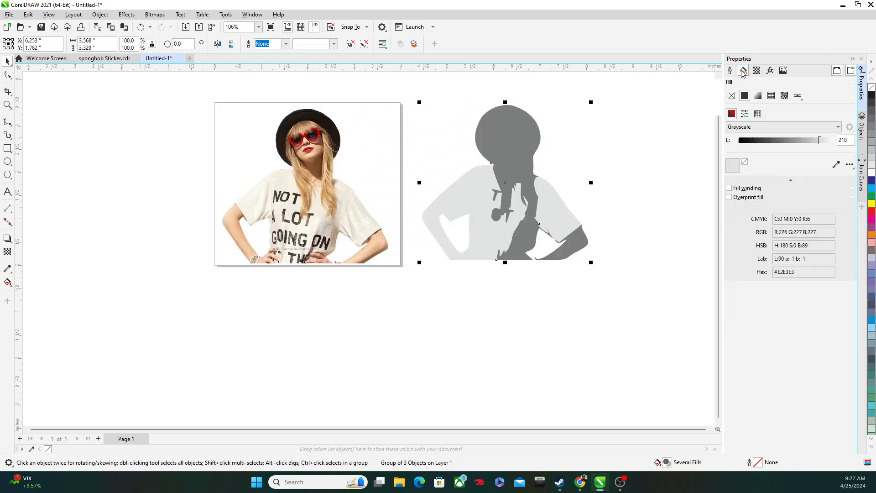
pyautogui.click(732, 96)
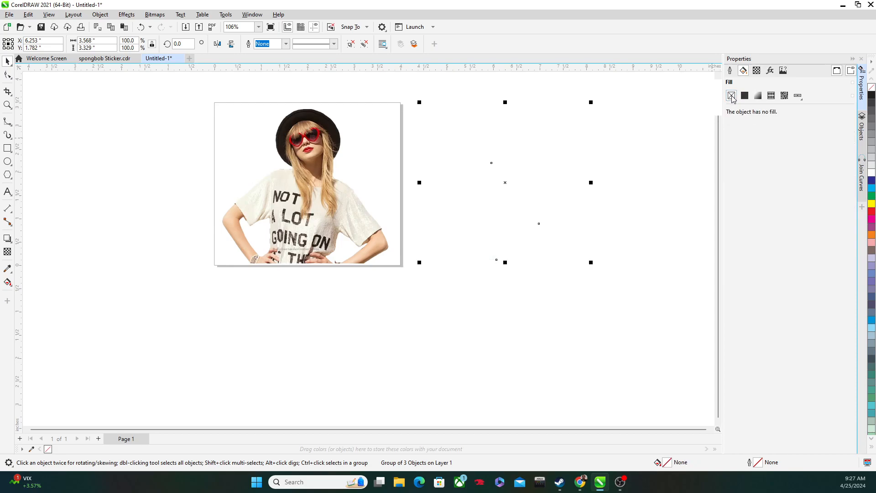
pyautogui.click(730, 71)
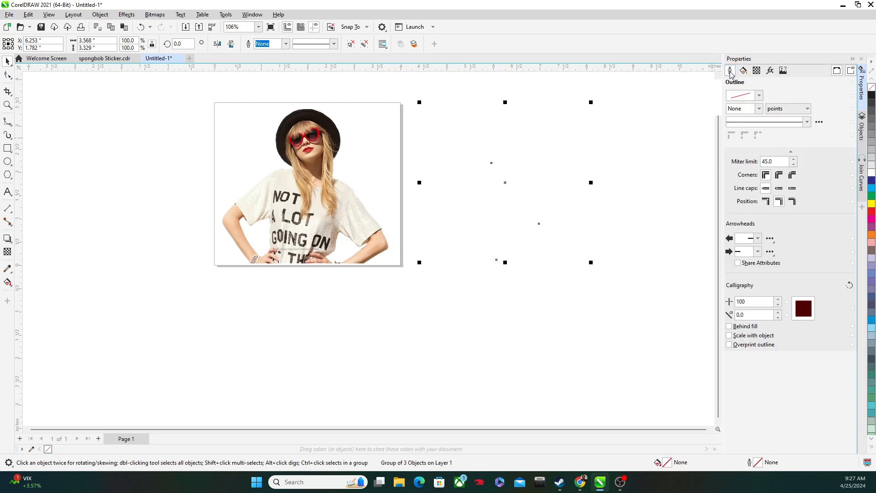
pyautogui.click(759, 109)
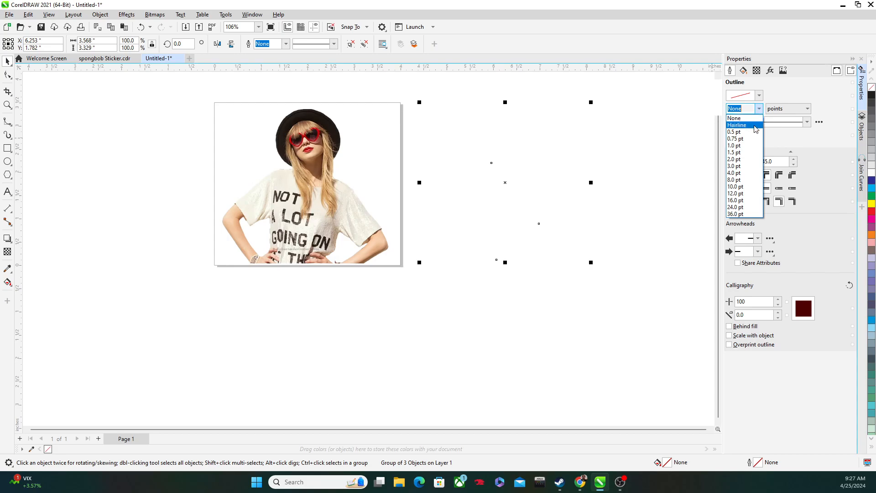
pyautogui.click(754, 124)
pyautogui.click(663, 140)
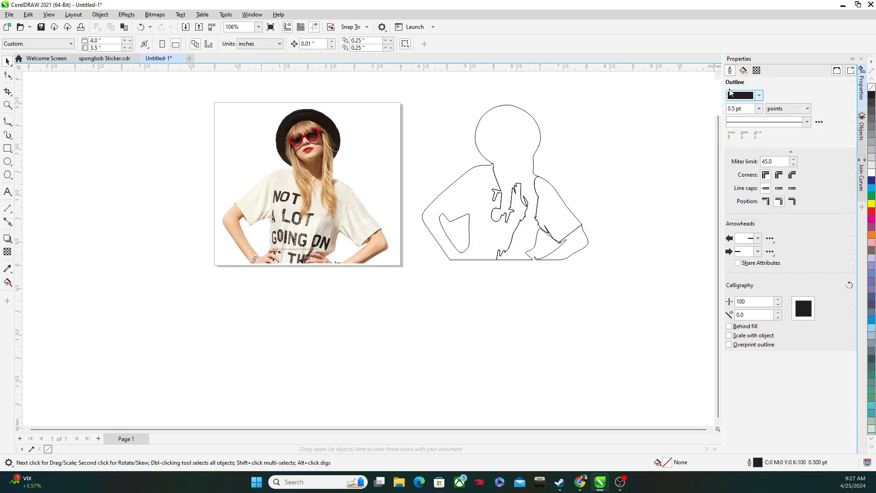
pyautogui.click(861, 59)
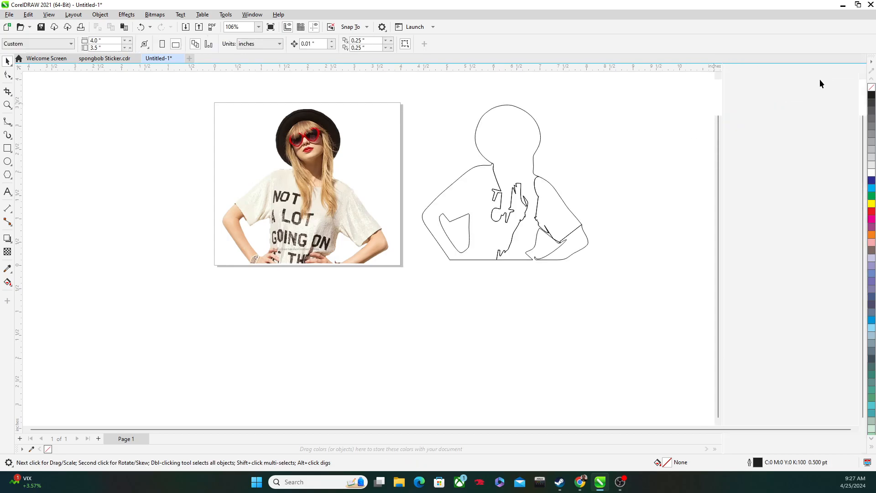
pyautogui.click(100, 14)
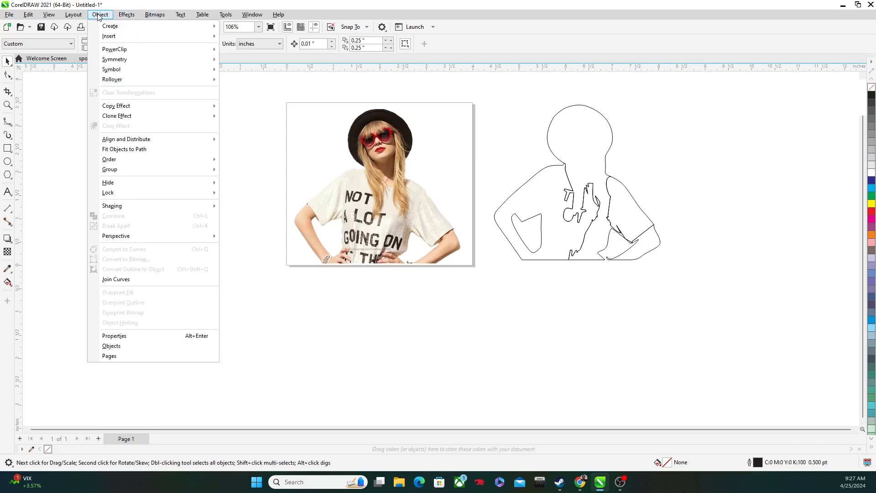
pyautogui.click(112, 336)
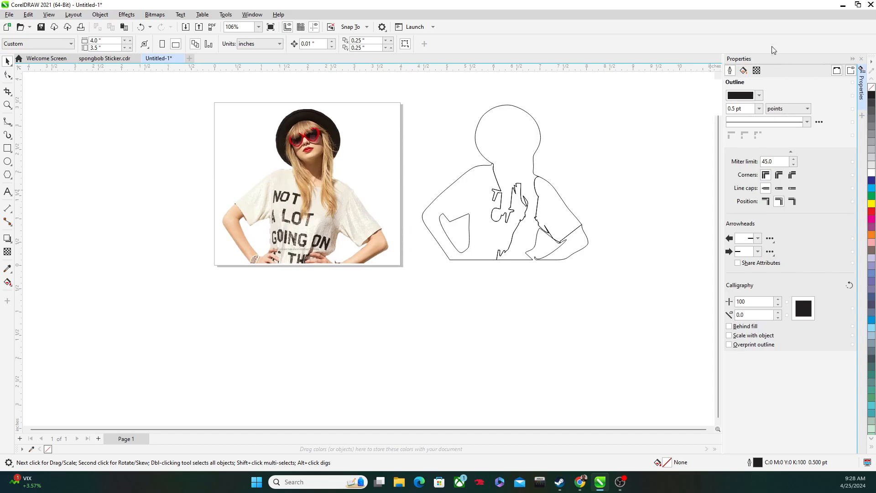
# Step: Delete the interior hair and shirt-lettering lines across the middle of the traced torso with Virtual Segment Delete
pyautogui.click(590, 175)
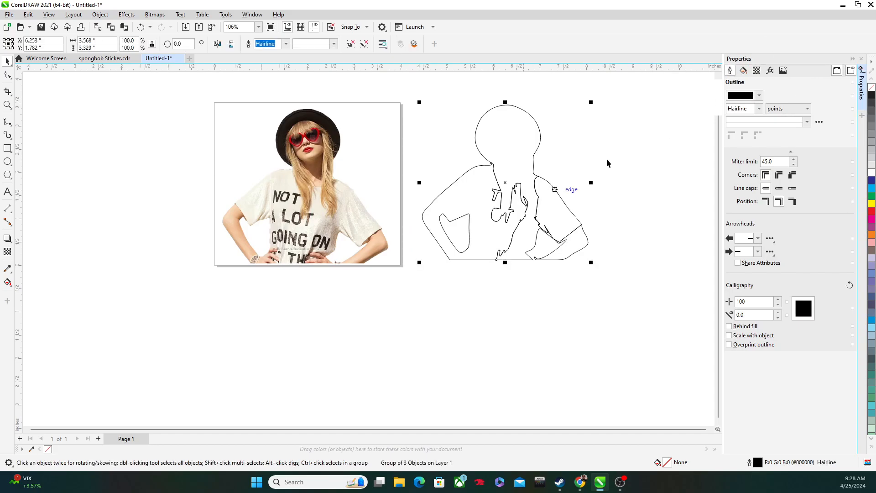
pyautogui.click(12, 95)
pyautogui.moveTo(11, 106)
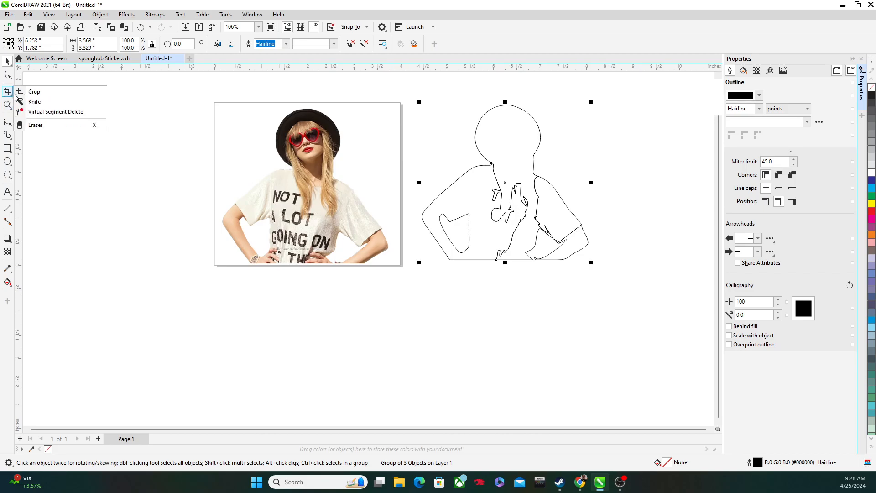
pyautogui.click(37, 112)
pyautogui.scroll(3, 495, 192)
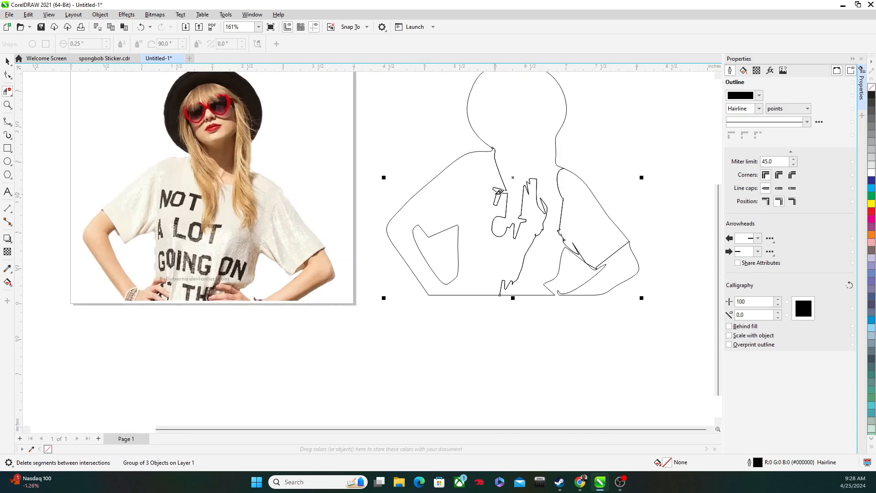
pyautogui.scroll(1, 487, 197)
pyautogui.moveTo(488, 195); pyautogui.dragTo(519, 290)
pyautogui.moveTo(511, 208); pyautogui.dragTo(536, 289)
pyautogui.moveTo(541, 161); pyautogui.dragTo(582, 311)
pyautogui.moveTo(494, 170); pyautogui.dragTo(500, 201)
pyautogui.scroll(-1, 446, 258)
pyautogui.scroll(-1, 448, 259)
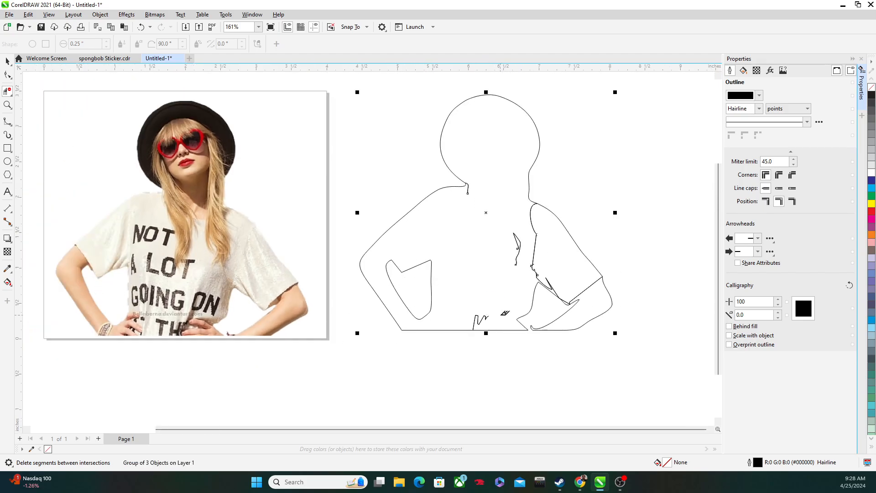
# Step: Delete the leftover line fragments at the waist and in the middle of the traced torso
pyautogui.scroll(-2, 464, 238)
pyautogui.moveTo(458, 255); pyautogui.dragTo(438, 166)
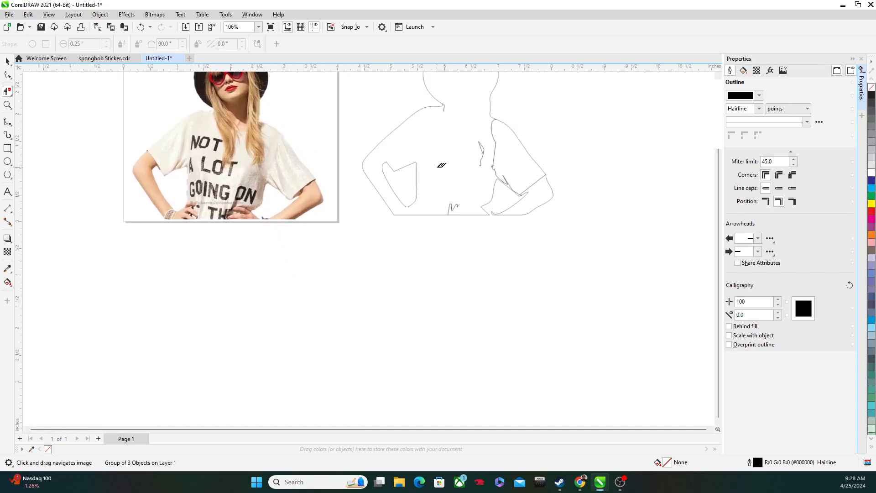
pyautogui.scroll(5, 436, 183)
pyautogui.scroll(-1, 501, 196)
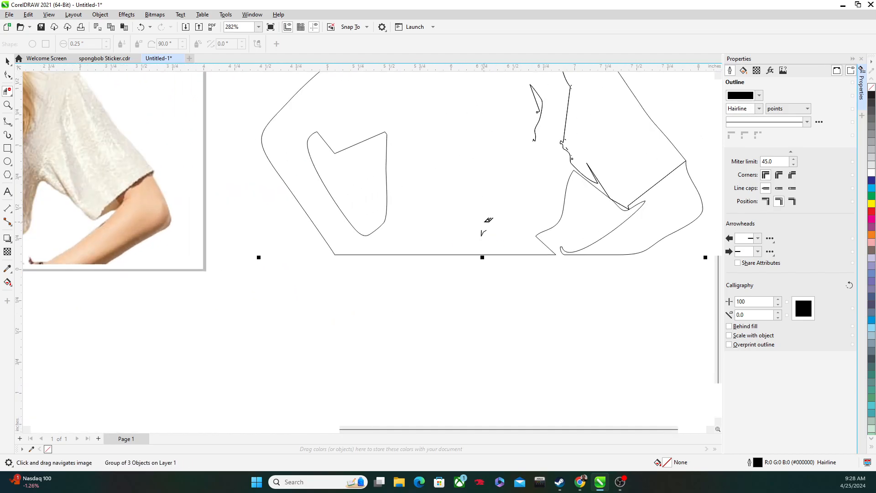
pyautogui.scroll(3, 487, 227)
pyautogui.scroll(-6, 500, 198)
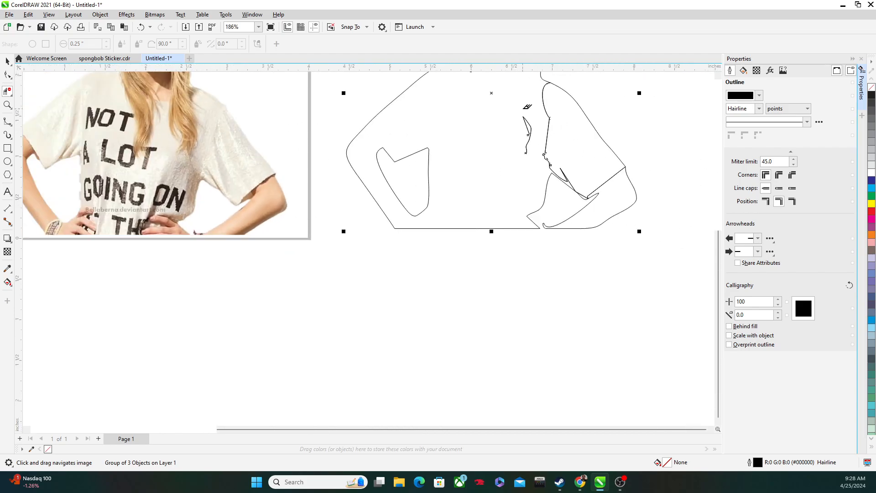
pyautogui.scroll(-1, 530, 136)
pyautogui.moveTo(533, 137); pyautogui.dragTo(365, 172)
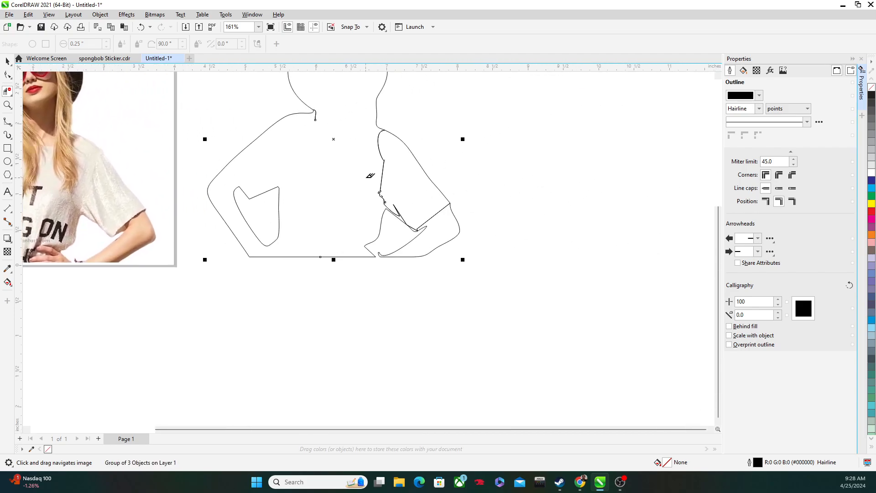
# Step: Delete the straight and jagged segments of the inner sleeve line beside the bent arm with the gap to the waist edge
pyautogui.scroll(3, 372, 169)
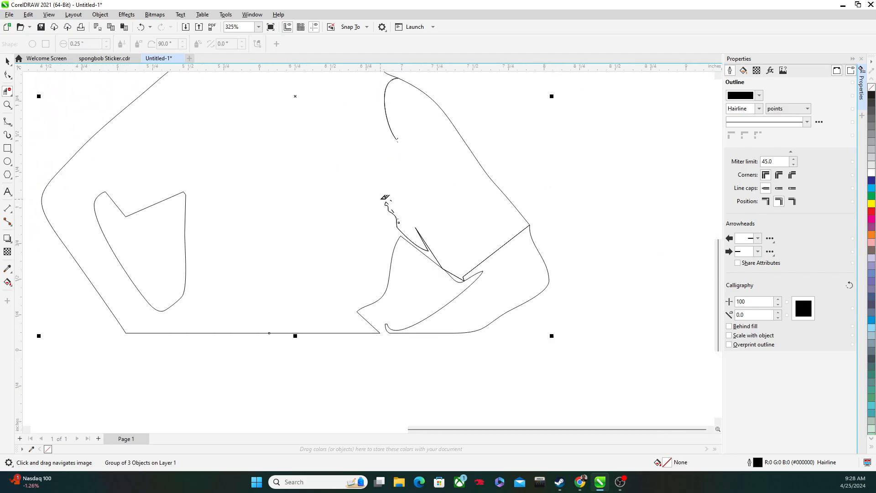
pyautogui.scroll(-3, 393, 226)
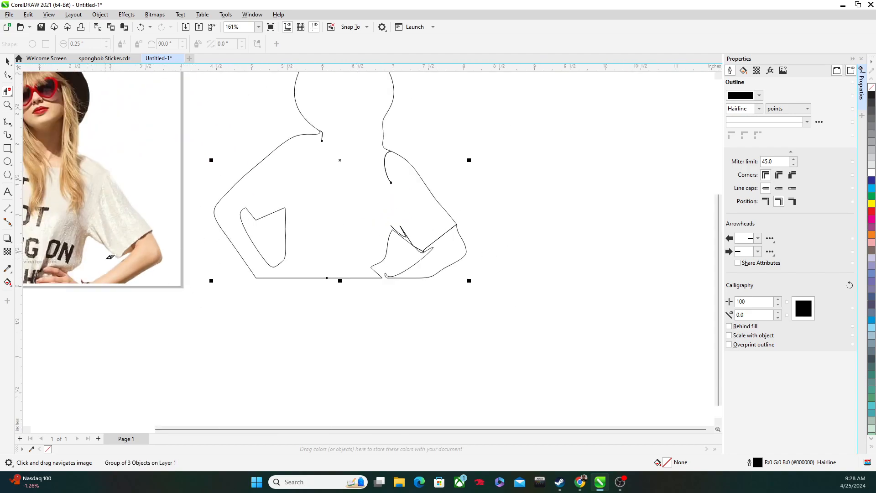
pyautogui.scroll(-5, 94, 251)
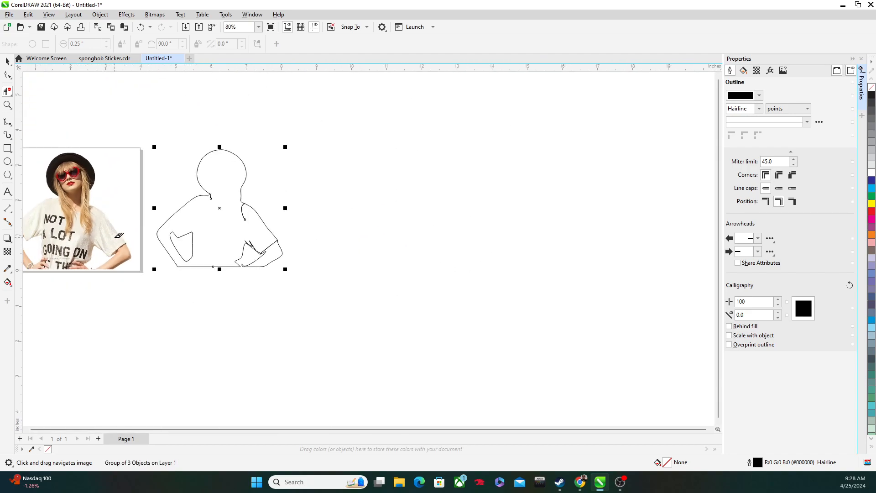
pyautogui.moveTo(136, 229); pyautogui.dragTo(172, 215)
pyautogui.scroll(5, 328, 210)
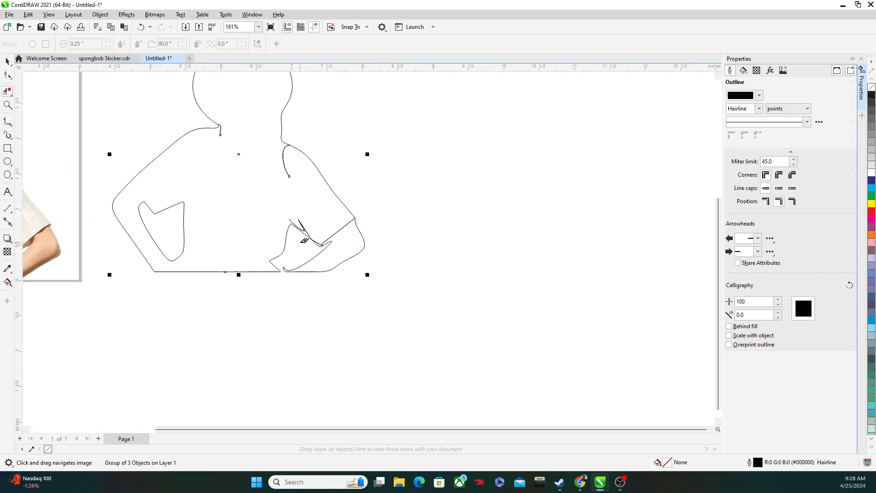
# Step: Delete the sleeve hem, the spike above the arm gap and the curved inner shoulder line, keeping the arm gap's contour
pyautogui.scroll(-5, 286, 266)
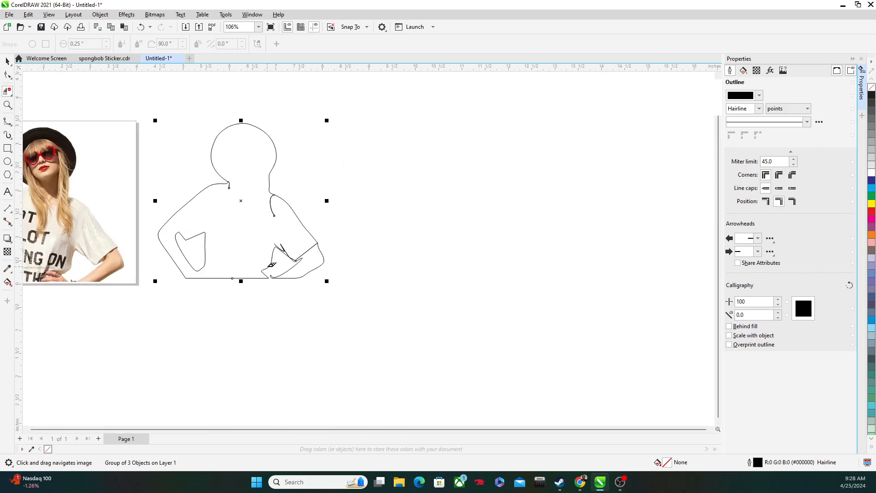
pyautogui.scroll(8, 276, 264)
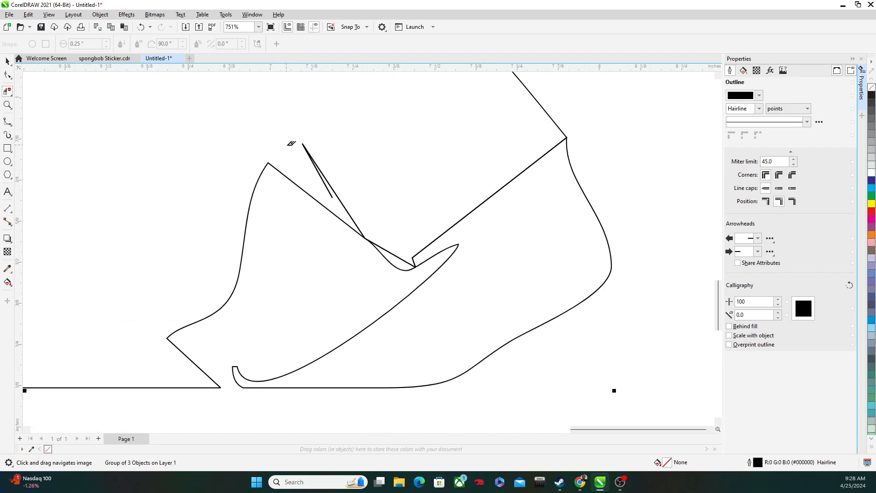
pyautogui.scroll(3, 363, 274)
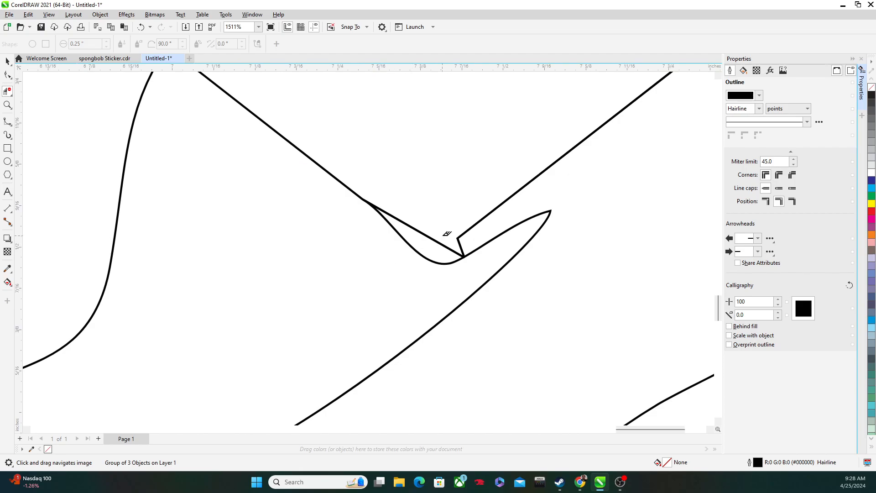
pyautogui.scroll(-2, 460, 225)
pyautogui.scroll(4, 484, 228)
pyautogui.scroll(-7, 470, 245)
pyautogui.scroll(-4, 477, 237)
pyautogui.scroll(2, 458, 186)
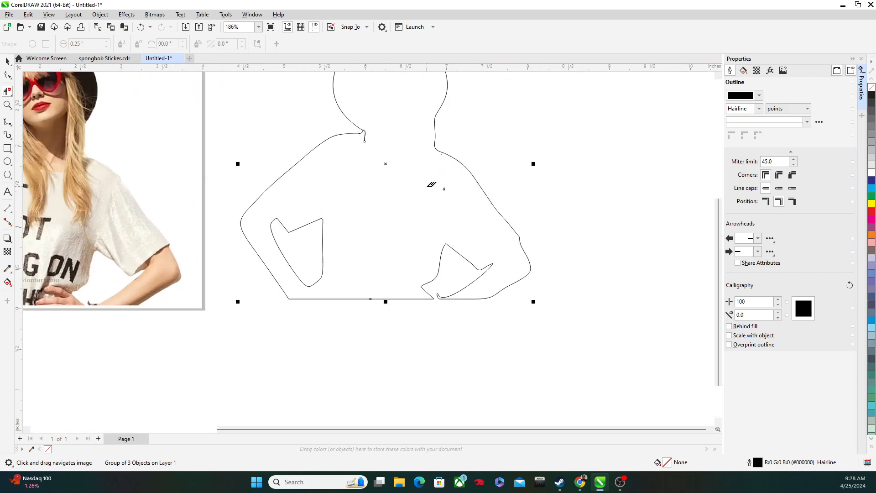
# Step: Delete the stray specks below the shoulder and the short stub where the neck meets the other shoulder
pyautogui.scroll(5, 437, 190)
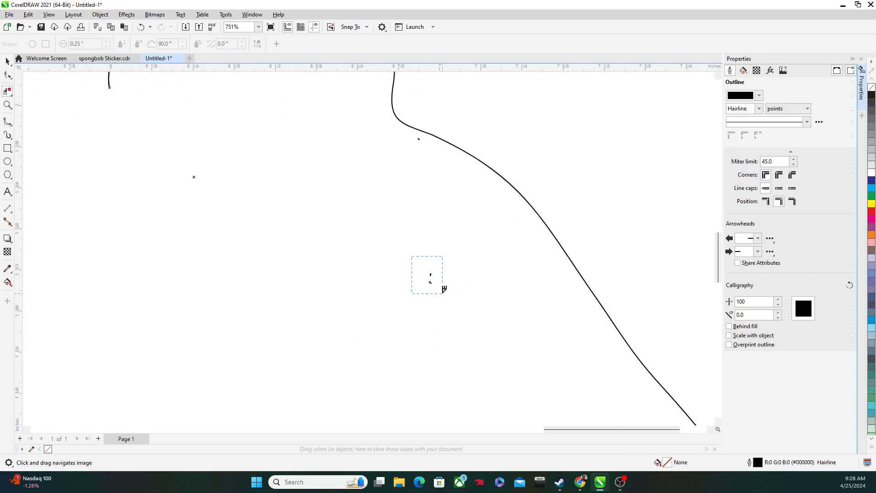
pyautogui.scroll(3, 373, 143)
pyautogui.moveTo(482, 122); pyautogui.dragTo(493, 151)
pyautogui.scroll(-3, 472, 183)
pyautogui.scroll(-5, 467, 204)
pyautogui.scroll(5, 439, 251)
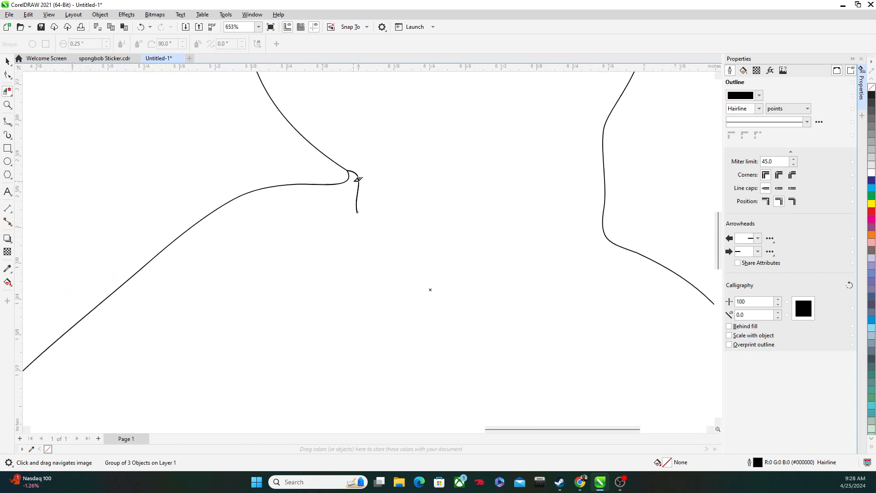
pyautogui.scroll(-5, 355, 202)
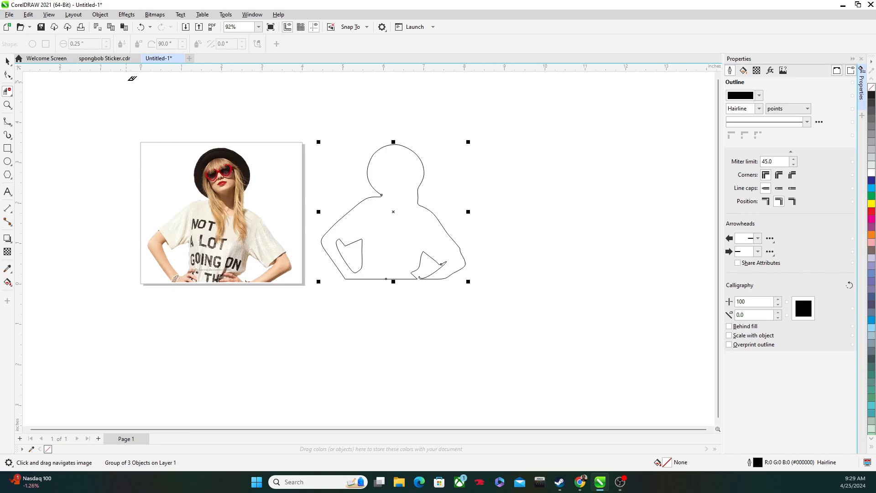
# Step: Move the cleaned outline over the photo and nudge it into alignment with the figure's edges
pyautogui.click(8, 61)
pyautogui.moveTo(391, 211); pyautogui.dragTo(221, 213)
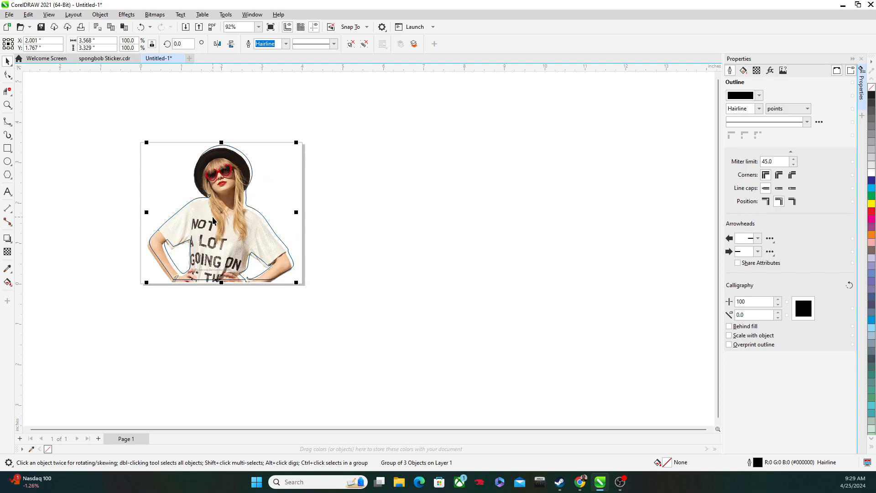
pyautogui.scroll(2, 219, 216)
pyautogui.press('Left')
pyautogui.press('Left')
pyautogui.press('Left')
pyautogui.press('Down')
pyautogui.press('Down')
pyautogui.press('Left')
pyautogui.press('Left')
pyautogui.press('Left')
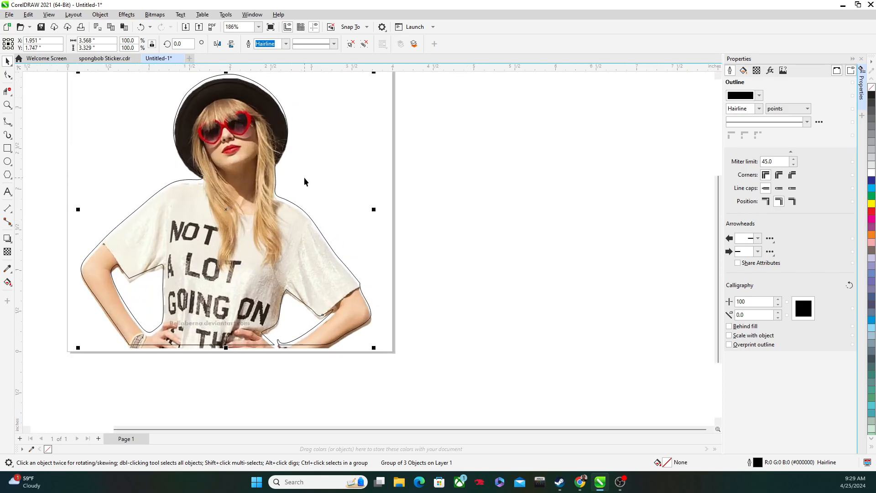
pyautogui.press('Down')
pyautogui.press('Down')
pyautogui.press('Right')
pyautogui.press('Down')
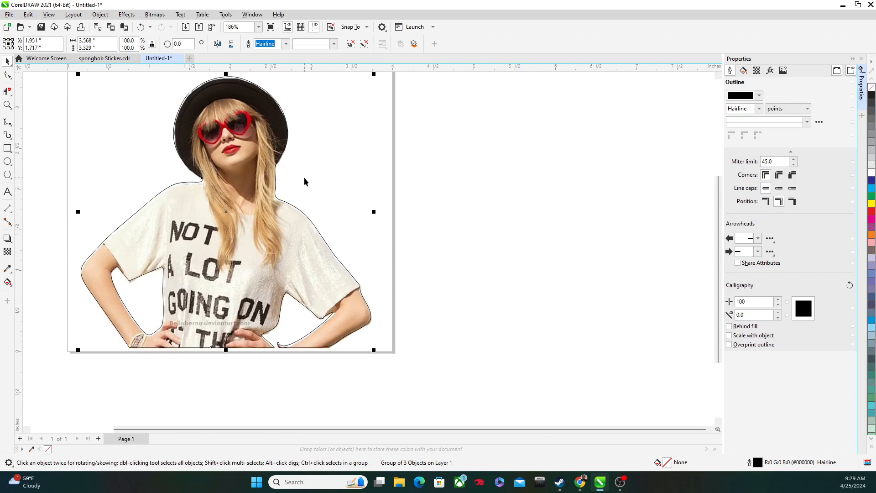
# Step: Check the outline against the photo around the hand and arm gap, and move the outline off the photo onto empty workspace
pyautogui.scroll(7, 172, 262)
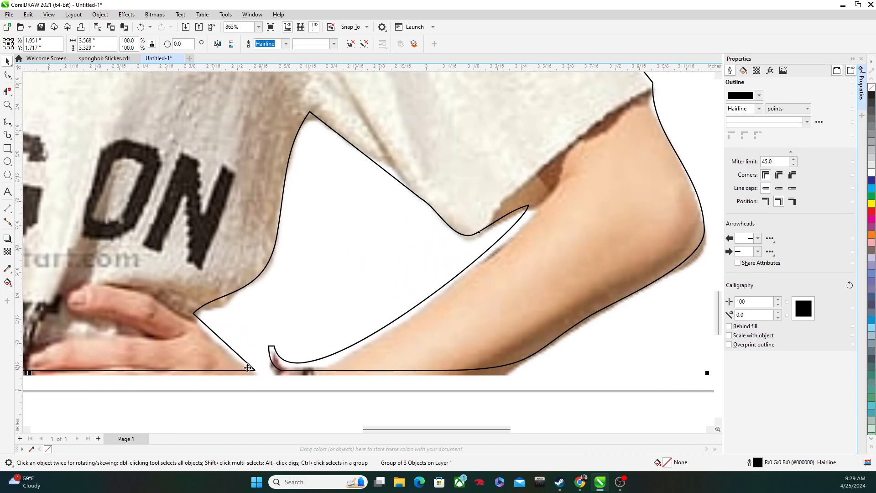
pyautogui.scroll(3, 247, 368)
pyautogui.scroll(-14, 240, 360)
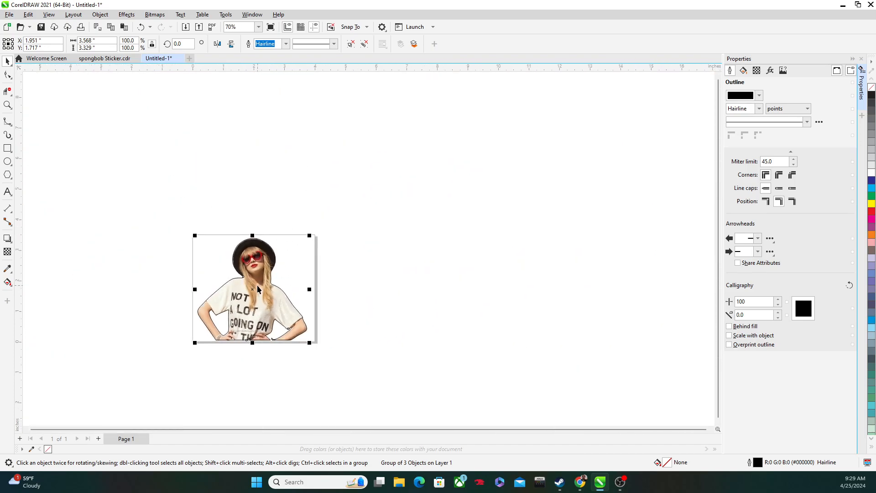
pyautogui.moveTo(253, 290); pyautogui.dragTo(416, 246)
pyautogui.scroll(2, 447, 276)
pyautogui.scroll(8, 447, 276)
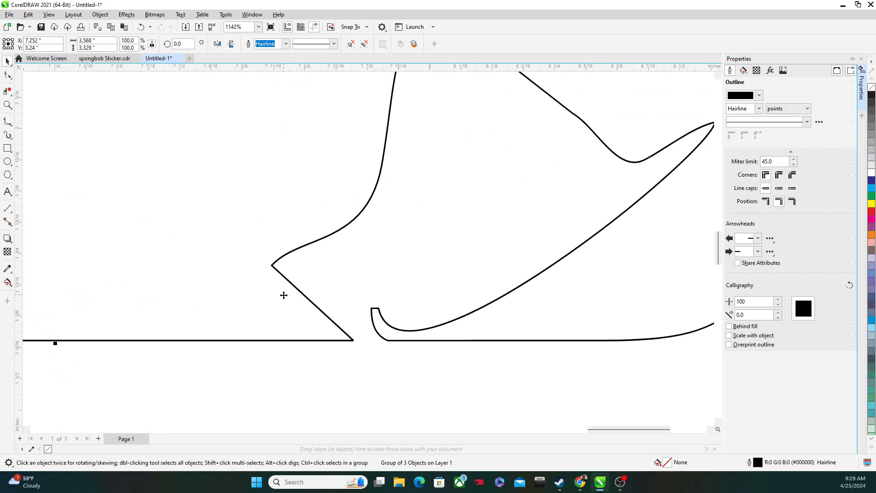
# Step: Draw a 3-point curve about 0.23 in wide across the hooked break, joining the arm gap's diagonal edge to its lower curve
pyautogui.scroll(-6, 115, 261)
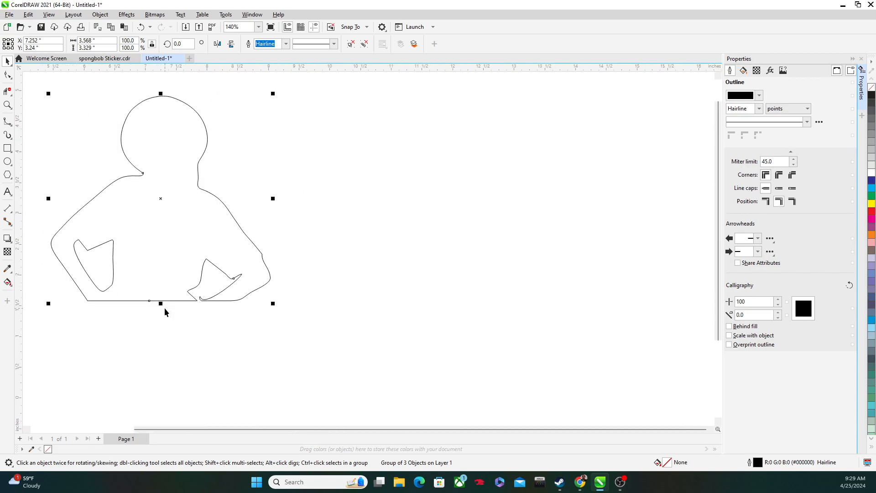
pyautogui.click(12, 80)
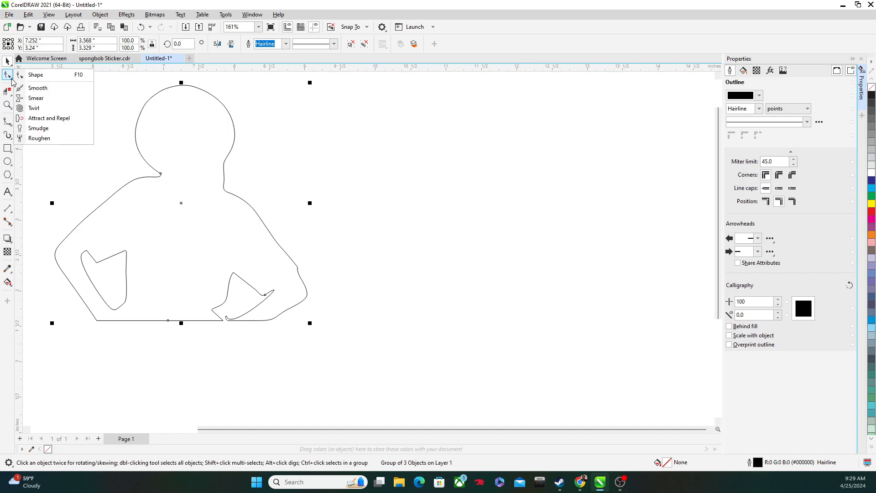
pyautogui.moveTo(11, 125)
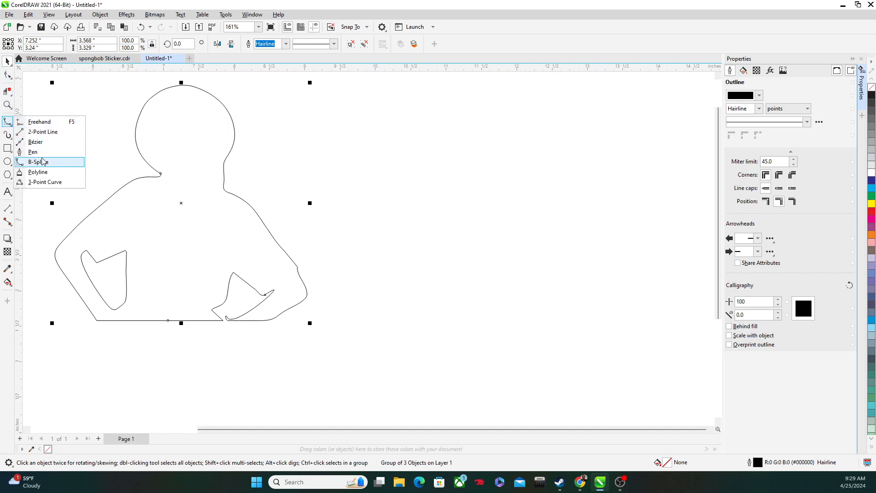
pyautogui.click(45, 182)
pyautogui.scroll(3, 201, 365)
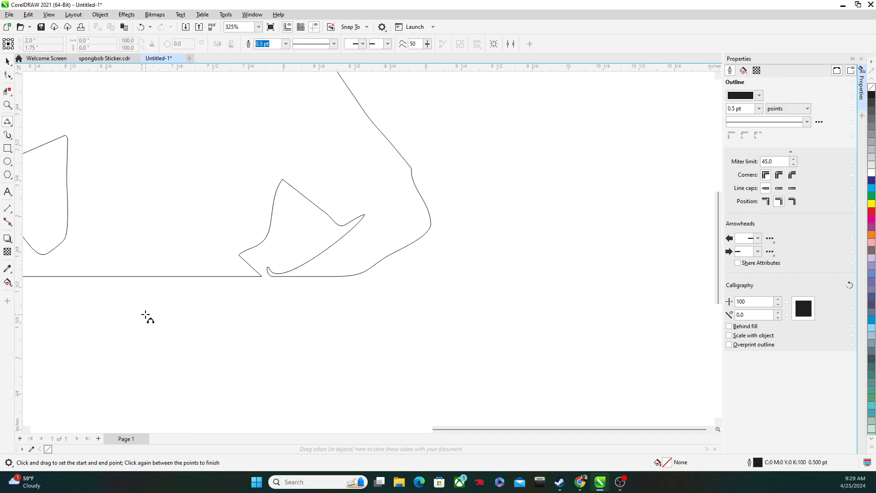
pyautogui.click(10, 136)
pyautogui.click(8, 122)
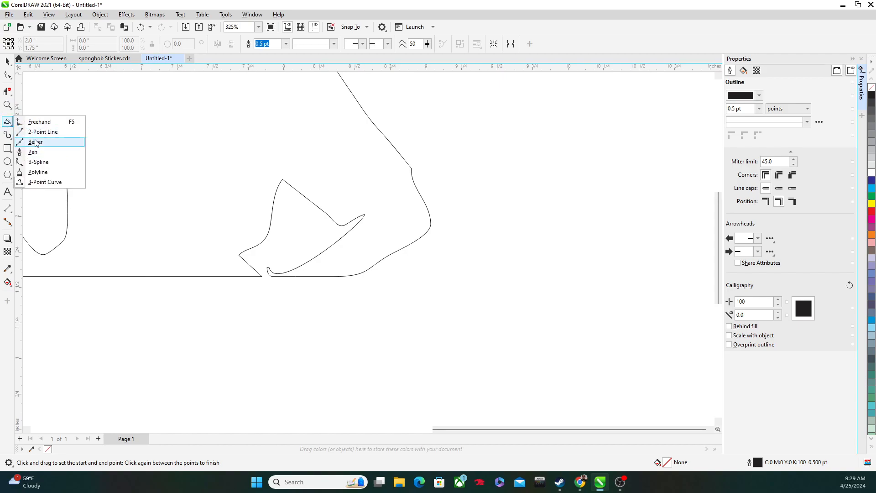
pyautogui.scroll(5, 262, 265)
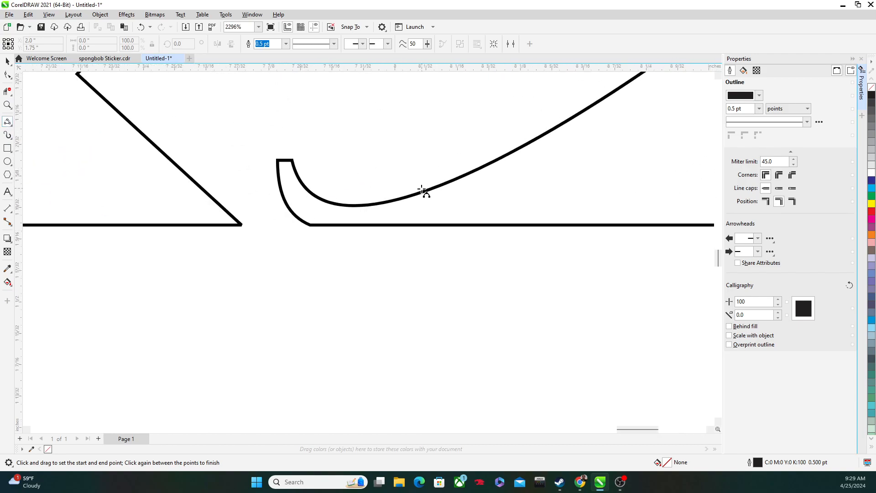
pyautogui.moveTo(428, 190); pyautogui.dragTo(204, 189)
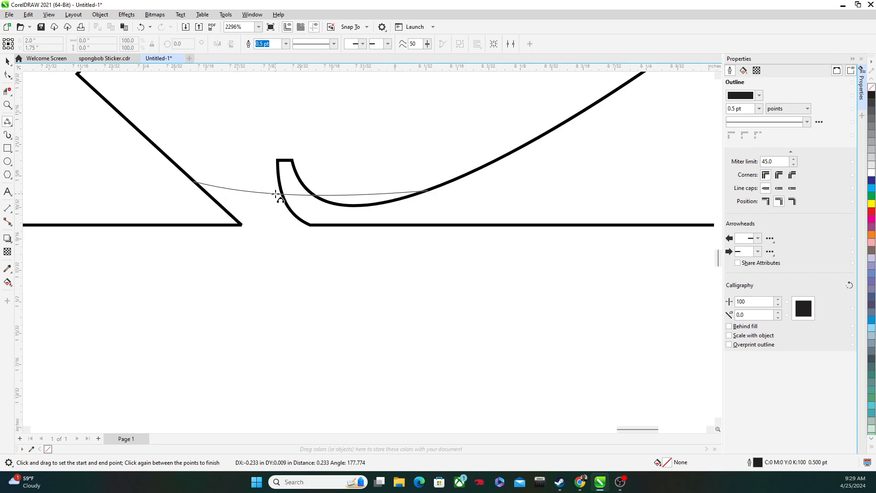
pyautogui.press('Escape')
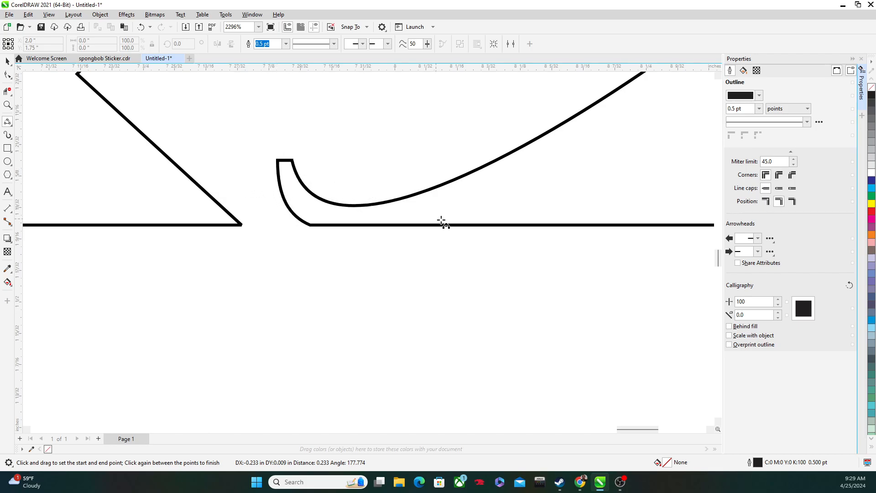
pyautogui.moveTo(430, 188); pyautogui.dragTo(198, 184)
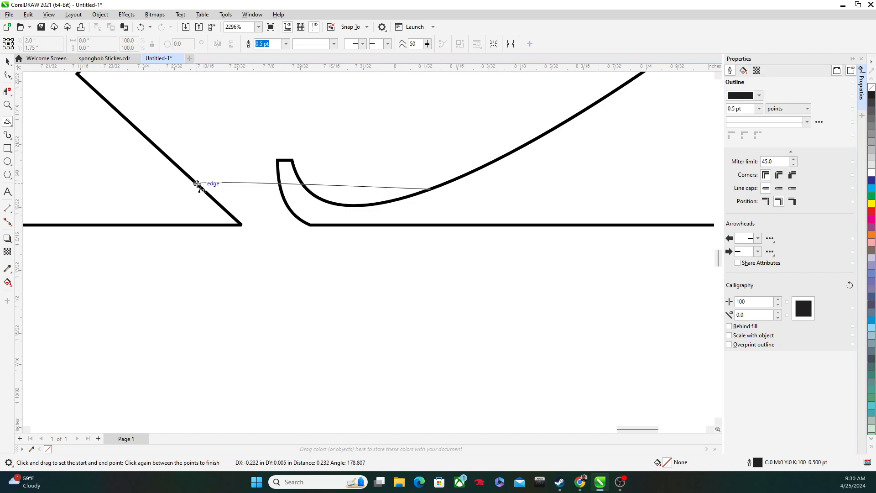
pyautogui.click(314, 191)
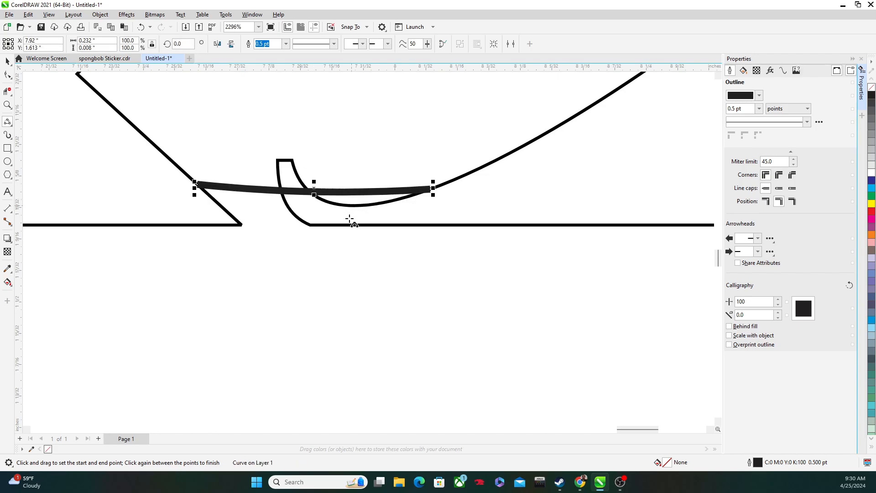
# Step: Draw a flat 3-point curve about 0.29 in long along the base to bridge the break in the silhouette's bottom edge
pyautogui.moveTo(238, 225); pyautogui.dragTo(534, 225)
pyautogui.click(319, 231)
pyautogui.scroll(-1, 327, 182)
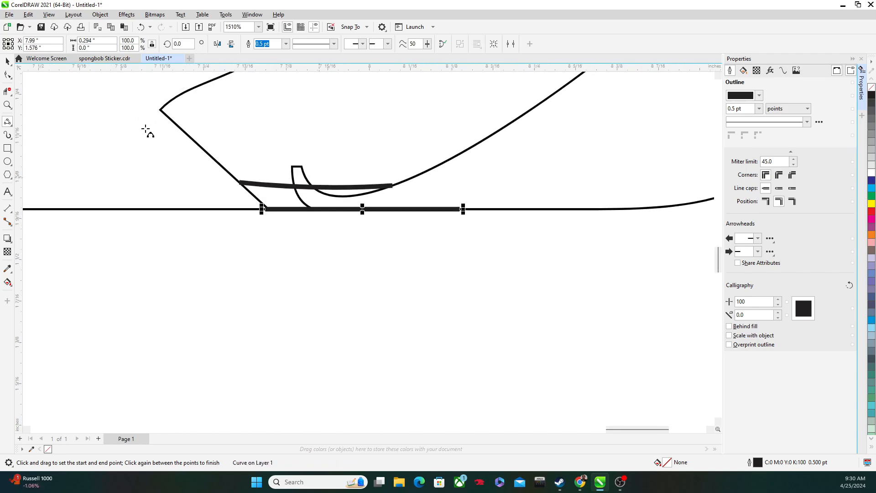
# Step: Remove the hooked sliver and the leftover arc around the new bridging curve with Virtual Segment Delete
pyautogui.click(7, 90)
pyautogui.scroll(2, 320, 198)
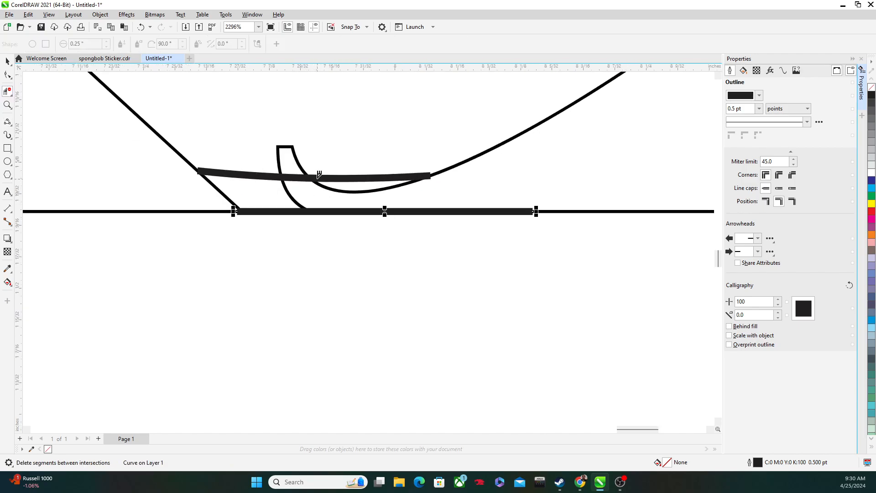
pyautogui.scroll(1, 254, 139)
pyautogui.click(305, 187)
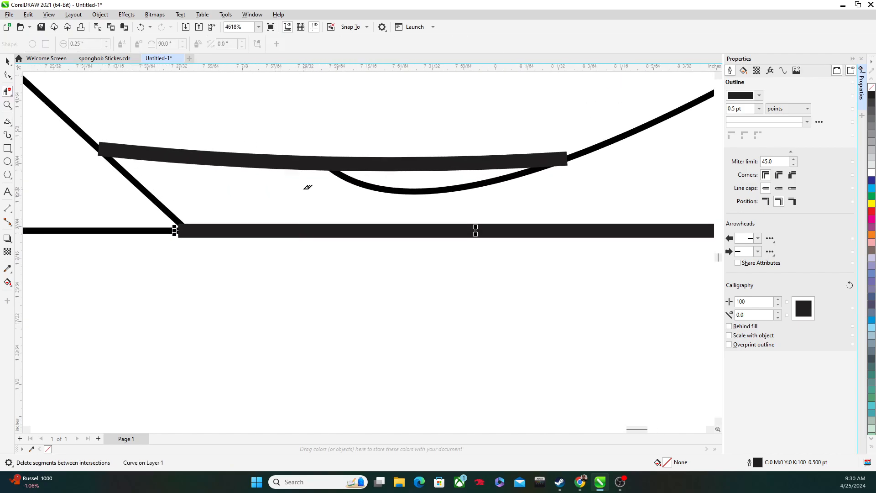
pyautogui.click(373, 180)
pyautogui.scroll(-4, 483, 204)
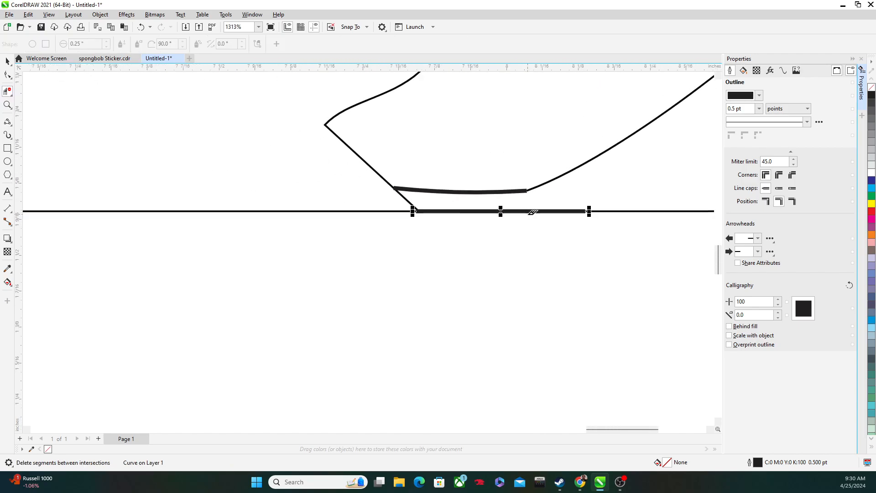
pyautogui.click(8, 61)
pyautogui.scroll(-3, 315, 224)
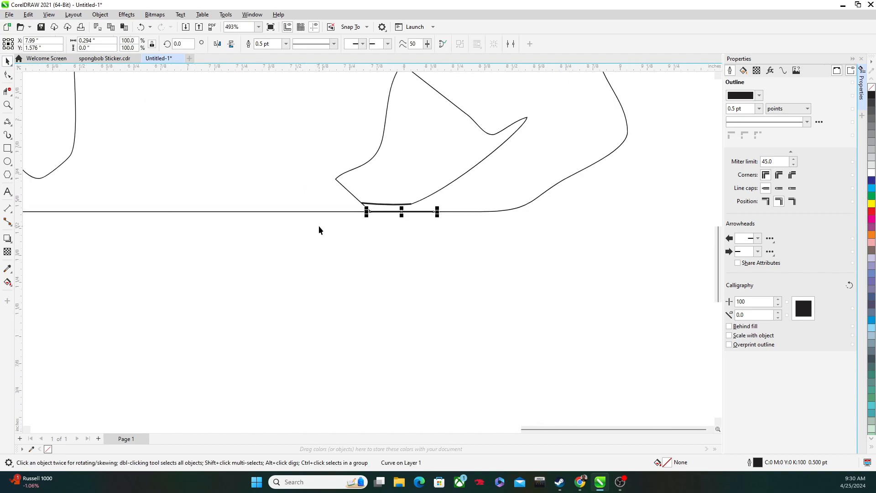
pyautogui.scroll(-1, 319, 231)
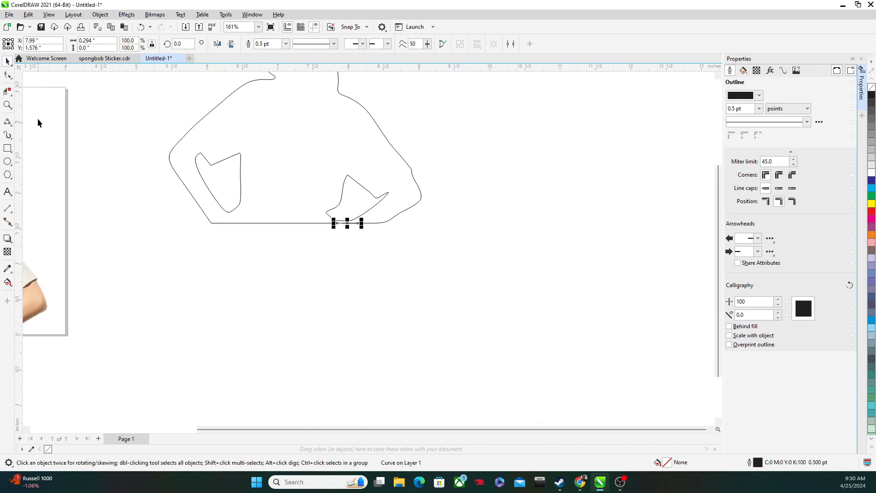
pyautogui.scroll(3, 156, 182)
pyautogui.moveTo(92, 58); pyautogui.dragTo(117, 98)
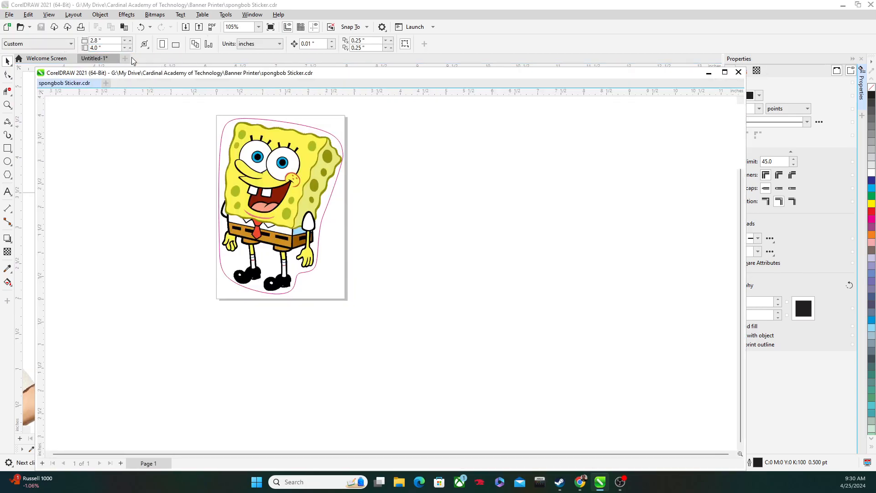
pyautogui.hotkey('ctrl', 'z')
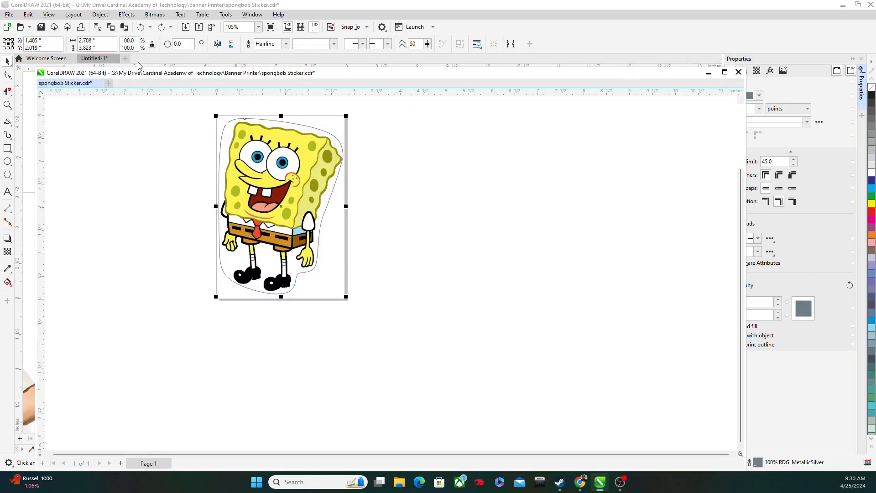
pyautogui.click(155, 67)
pyautogui.click(143, 83)
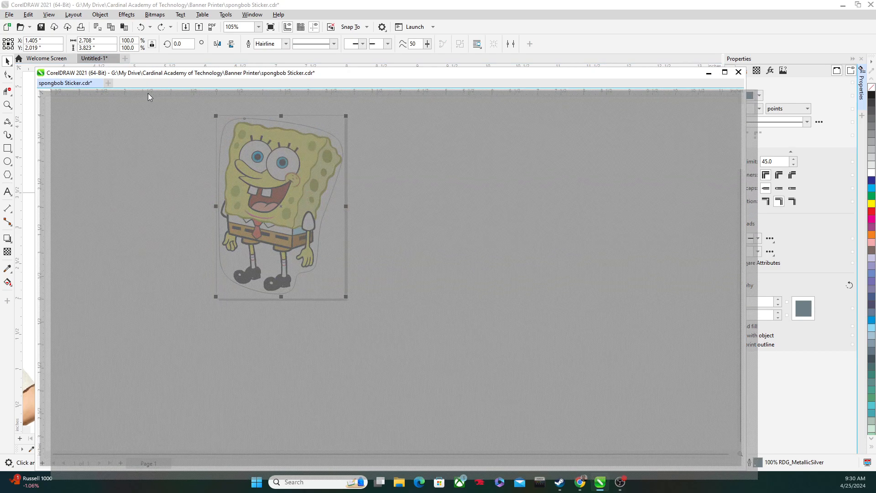
pyautogui.moveTo(60, 84); pyautogui.dragTo(79, 109)
pyautogui.click(39, 105)
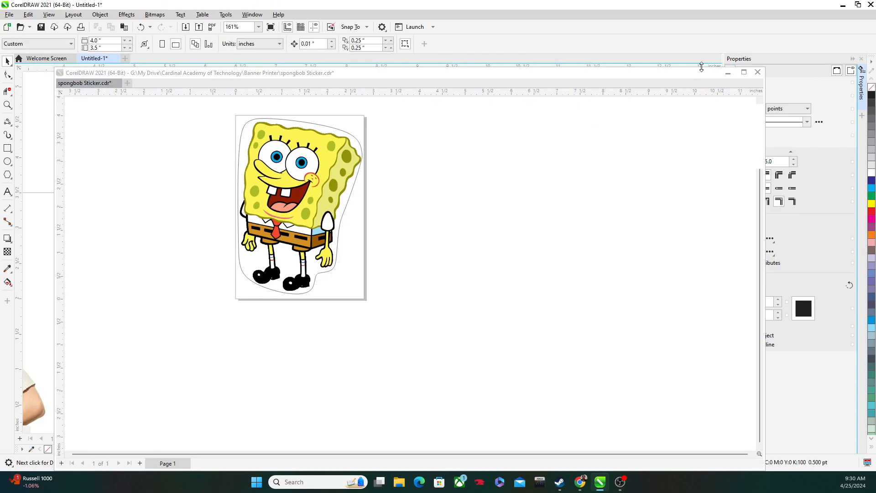
pyautogui.moveTo(640, 79); pyautogui.dragTo(544, 65)
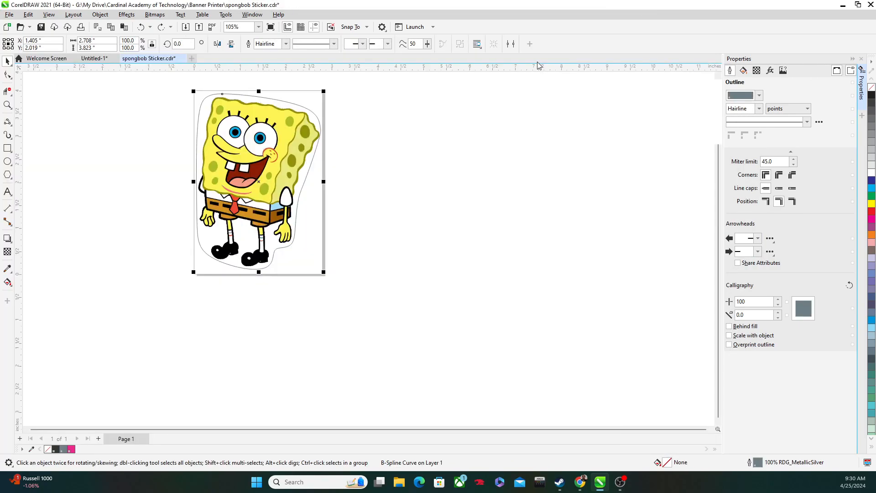
pyautogui.click(94, 58)
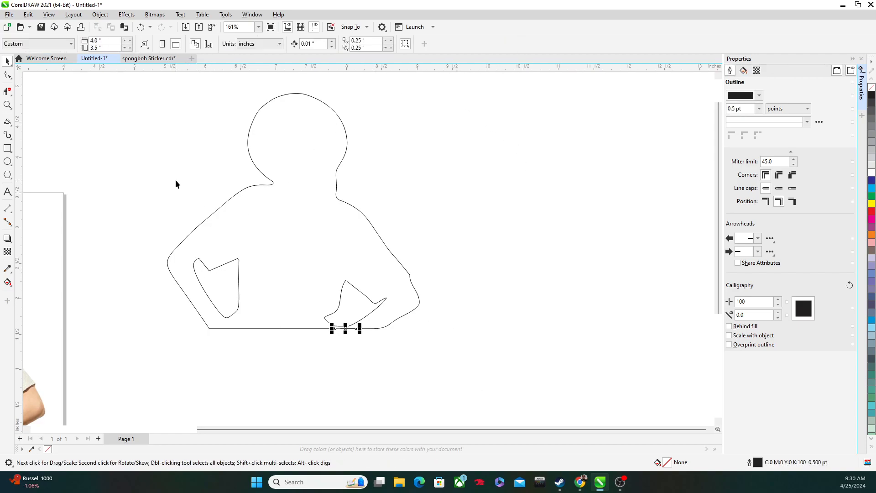
# Step: Save the silhouette drawing as Tailor Sticker in the Banner Printer folder in CDR format
pyautogui.click(151, 58)
pyautogui.click(109, 57)
pyautogui.click(40, 27)
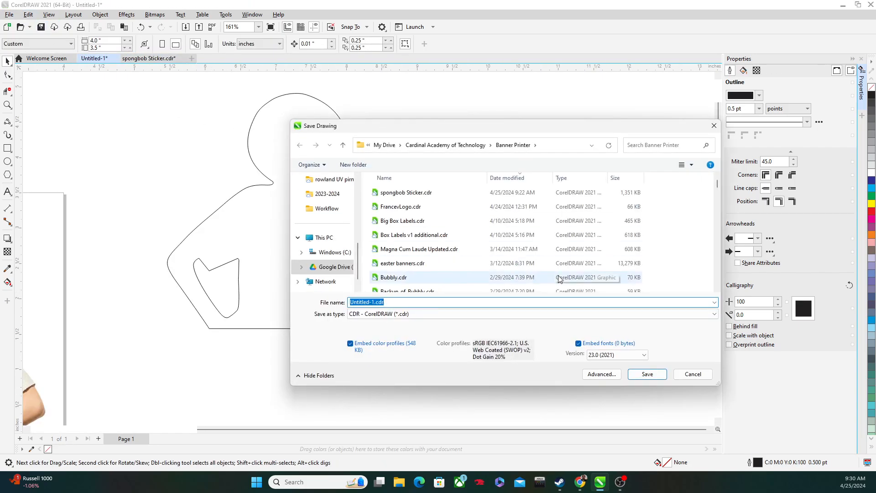
pyautogui.write('Tailor Sticker')
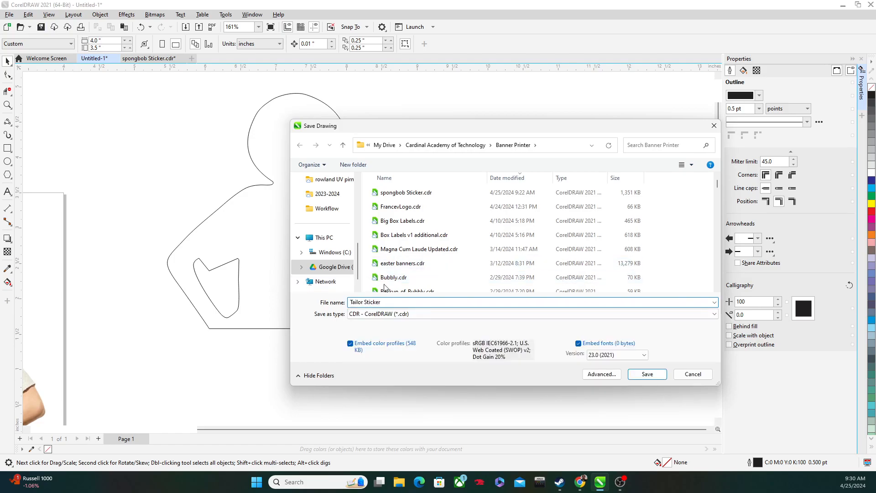
pyautogui.click(646, 373)
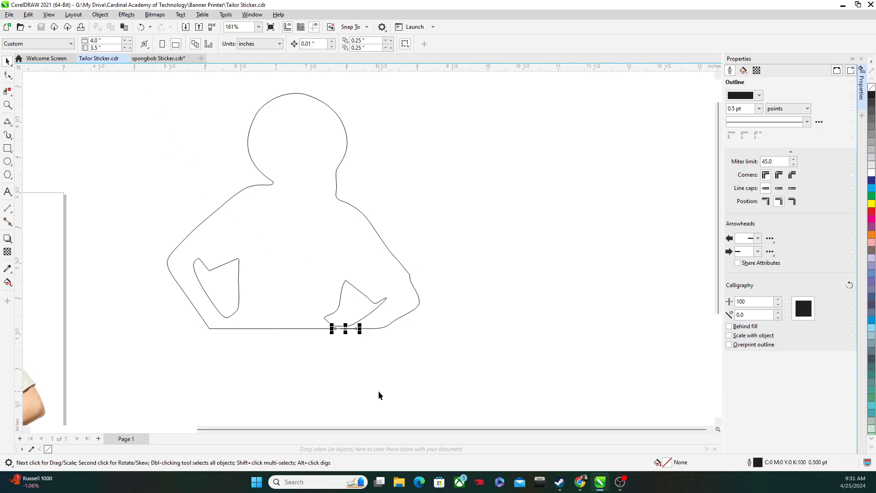
pyautogui.click(464, 350)
pyautogui.scroll(-2, 279, 391)
pyautogui.scroll(2, 292, 377)
pyautogui.scroll(-2, 295, 372)
pyautogui.scroll(-4, 296, 373)
pyautogui.scroll(-2, 299, 384)
pyautogui.scroll(-2, 297, 385)
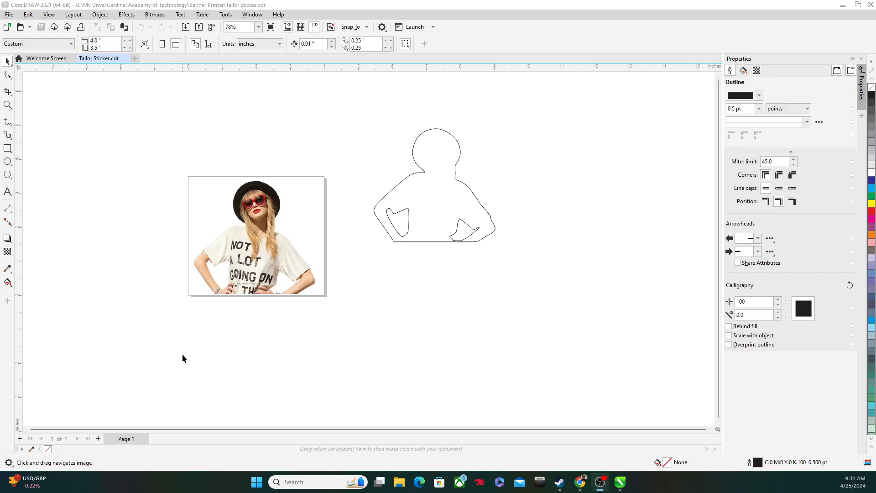
# Step: Remove the short diagonal segment between the arm gap's new curve and the bottom edge with Virtual Segment Delete
pyautogui.scroll(1, 287, 188)
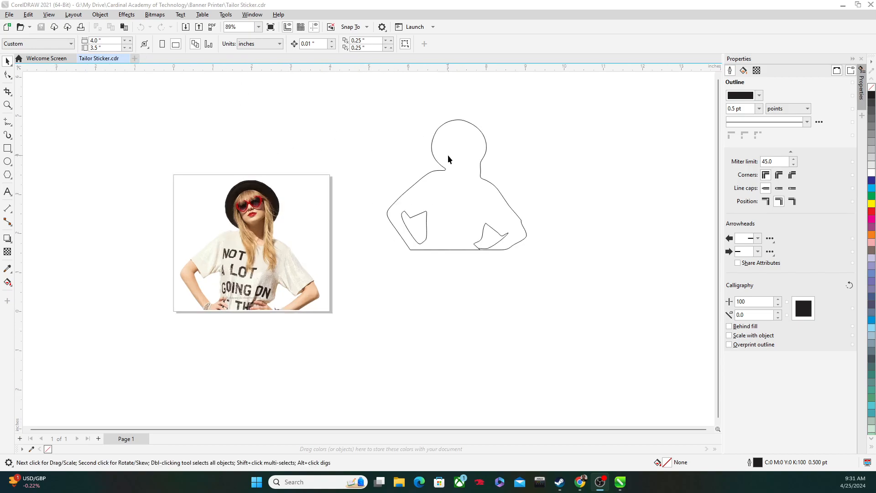
pyautogui.scroll(15, 497, 179)
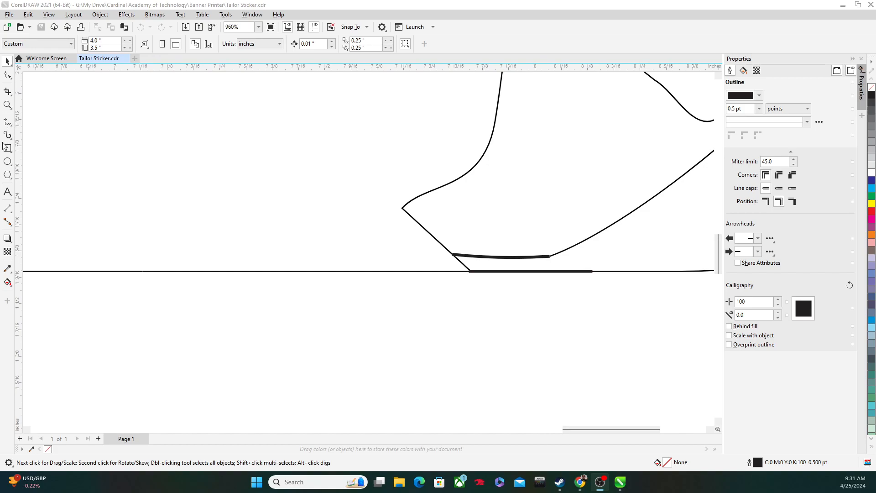
pyautogui.click(7, 92)
pyautogui.click(13, 96)
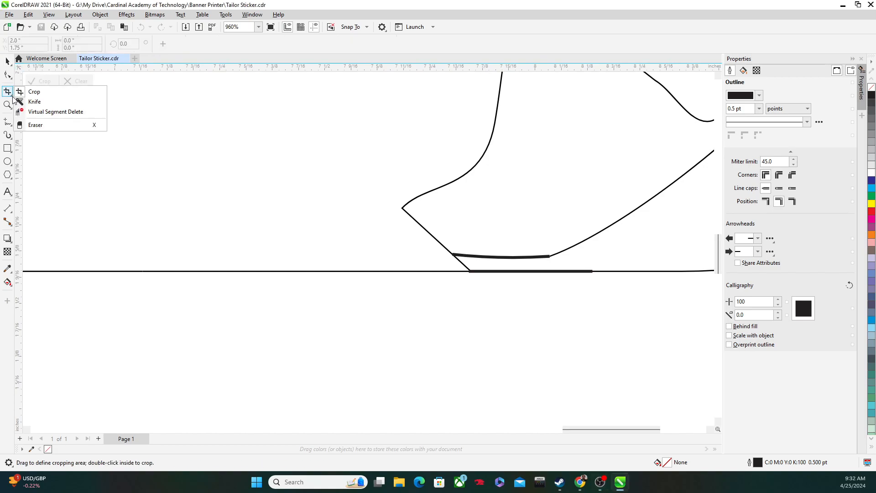
pyautogui.click(41, 54)
pyautogui.scroll(6, 477, 245)
pyautogui.click(478, 246)
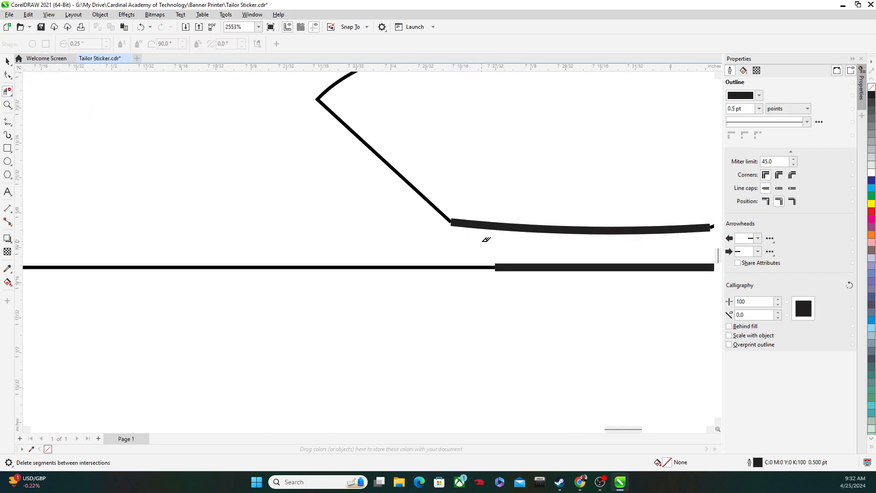
pyautogui.scroll(-10, 599, 276)
pyautogui.scroll(-5, 117, 119)
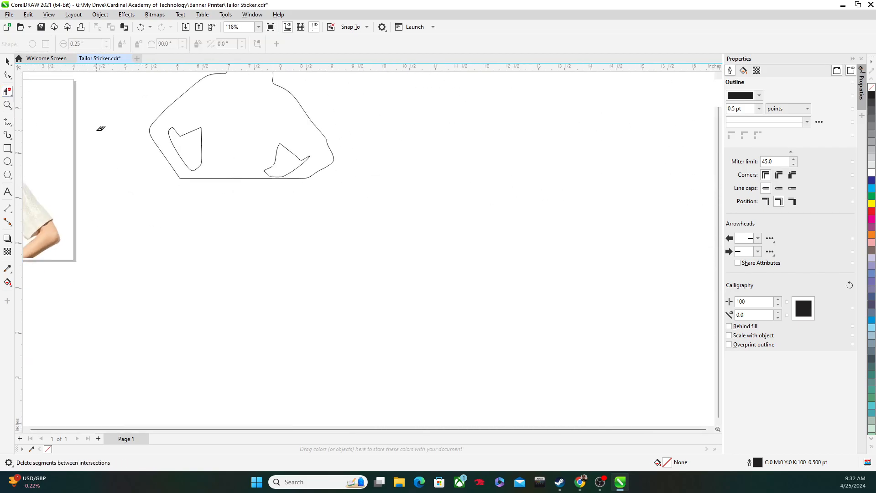
# Step: Select all the silhouette outline pieces and set their outline width to Hairline
pyautogui.click(8, 61)
pyautogui.moveTo(111, 134); pyautogui.dragTo(153, 359)
pyautogui.moveTo(133, 225); pyautogui.dragTo(398, 372)
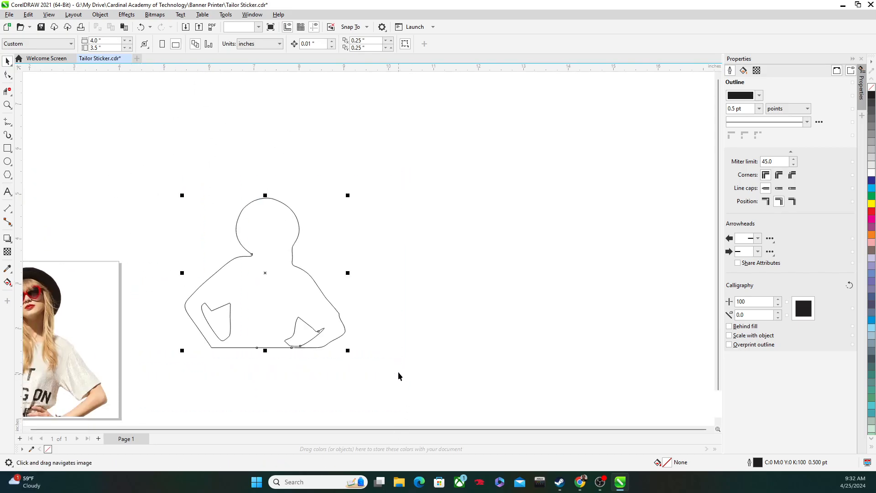
pyautogui.click(759, 108)
pyautogui.click(733, 122)
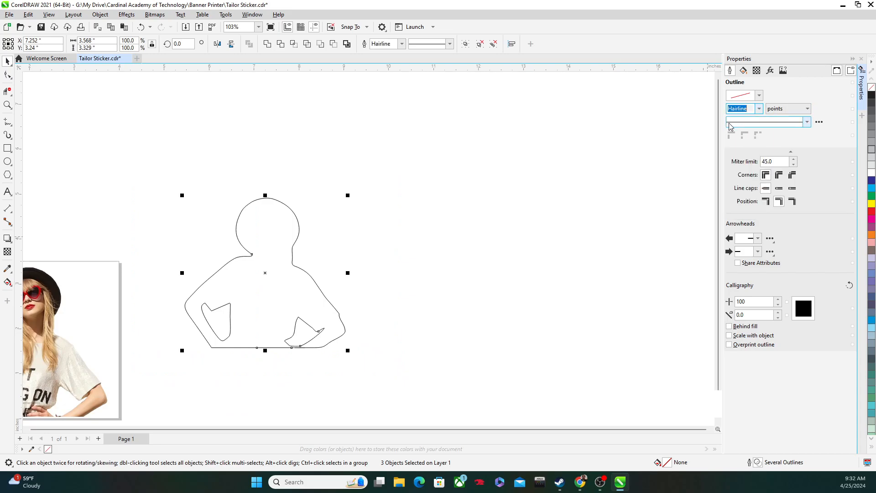
# Step: Set the silhouette pieces' outline colour to CutContour from the Roland VersaWorks palette and deselect them
pyautogui.click(759, 96)
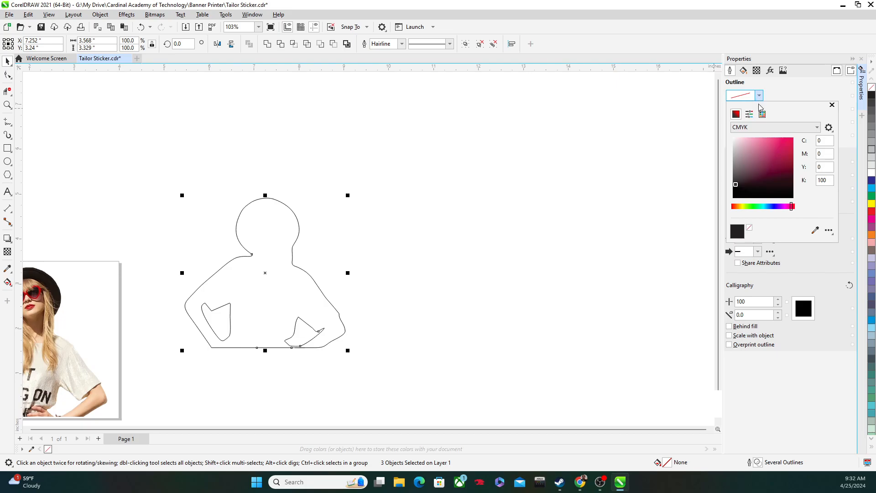
pyautogui.click(762, 115)
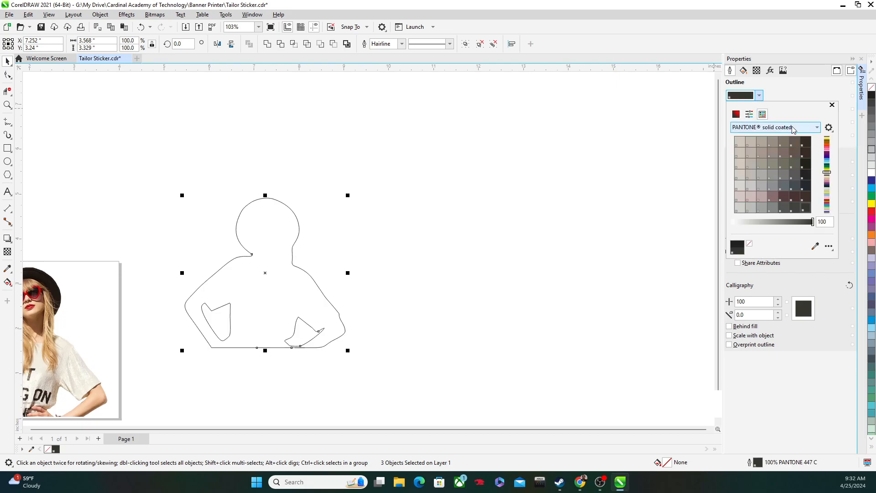
pyautogui.click(817, 127)
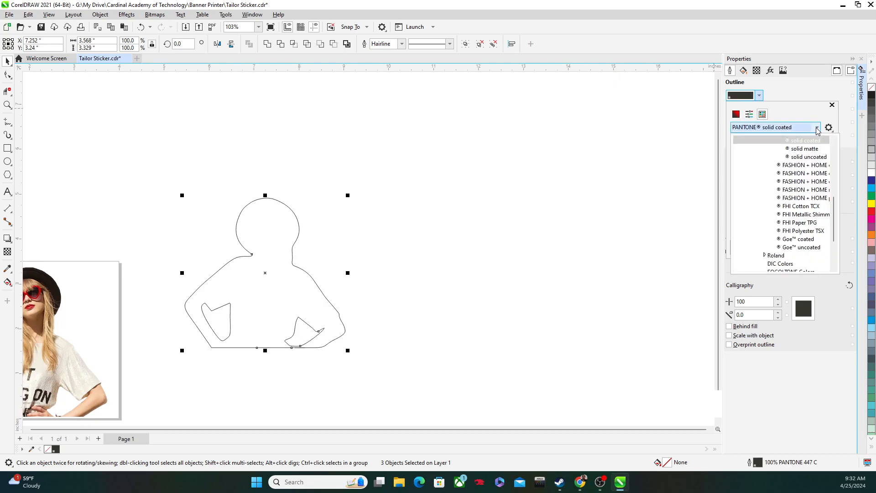
pyautogui.click(766, 256)
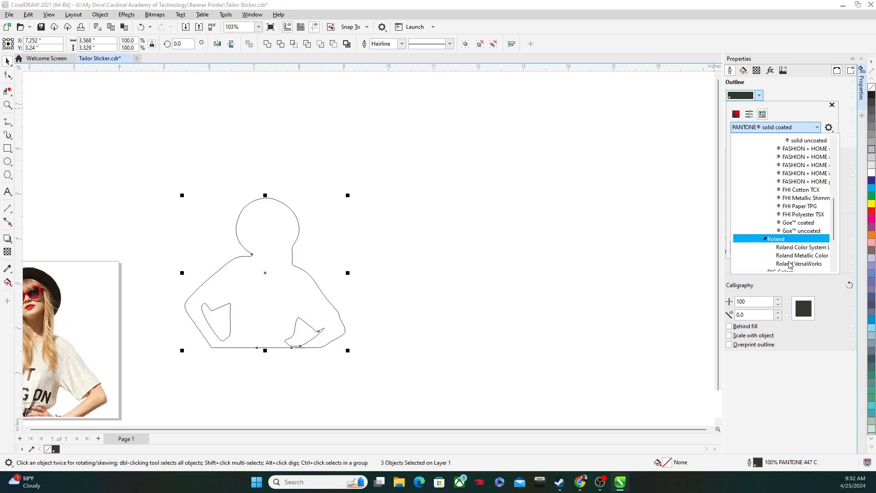
pyautogui.click(809, 265)
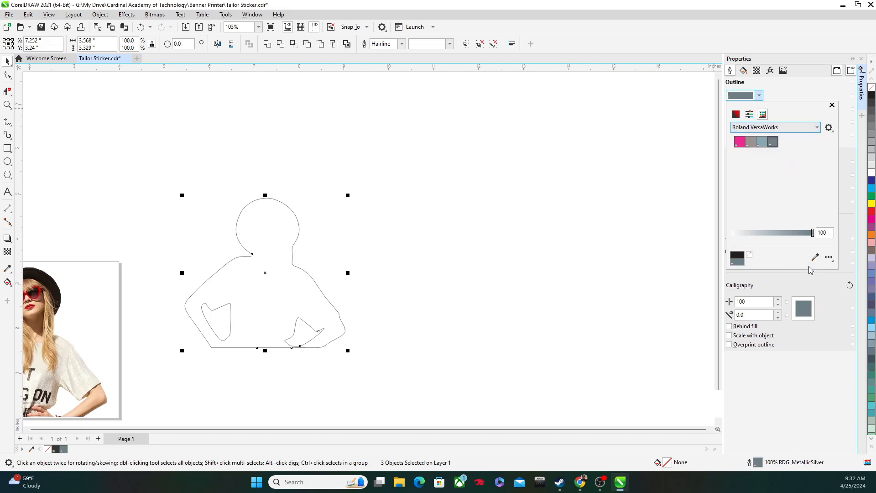
pyautogui.click(740, 142)
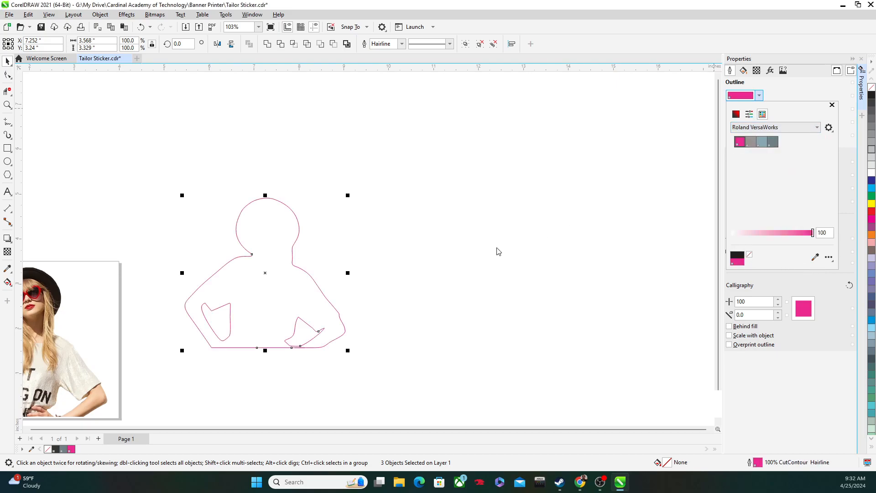
pyautogui.press('Escape')
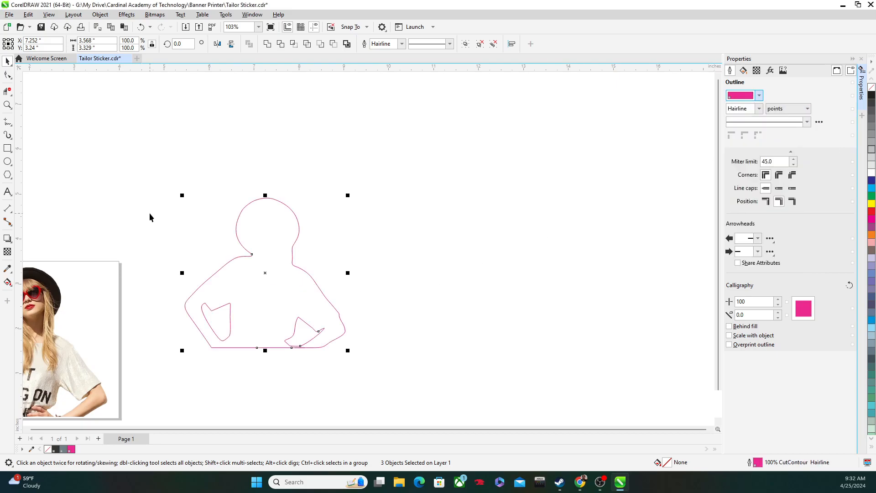
pyautogui.click(43, 127)
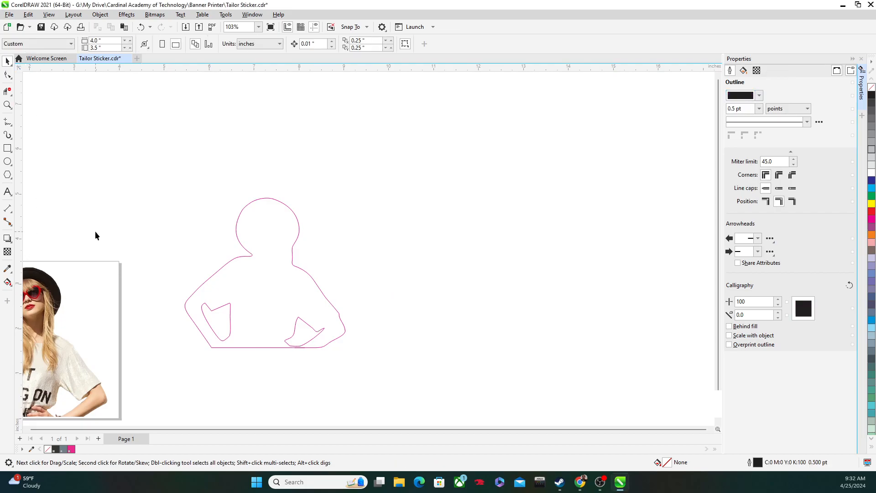
# Step: Select all three pink silhouette outline pieces and move them together over the photo on the page
pyautogui.scroll(-3, 154, 188)
pyautogui.moveTo(162, 192); pyautogui.dragTo(415, 152)
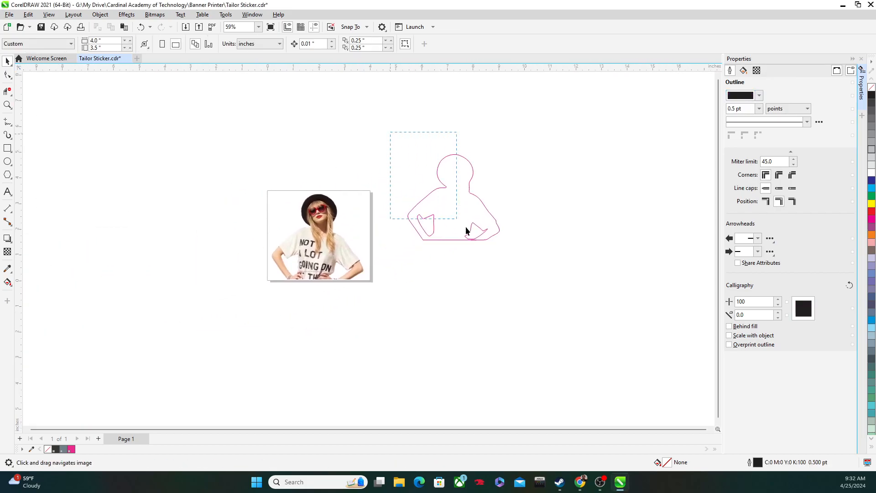
pyautogui.moveTo(460, 222); pyautogui.dragTo(518, 280)
pyautogui.moveTo(448, 196); pyautogui.dragTo(326, 234)
# Step: Nudge the silhouette outline about 0.1 inch left and 0.01 inch down to line it up with the figure in the photo
pyautogui.scroll(3, 250, 189)
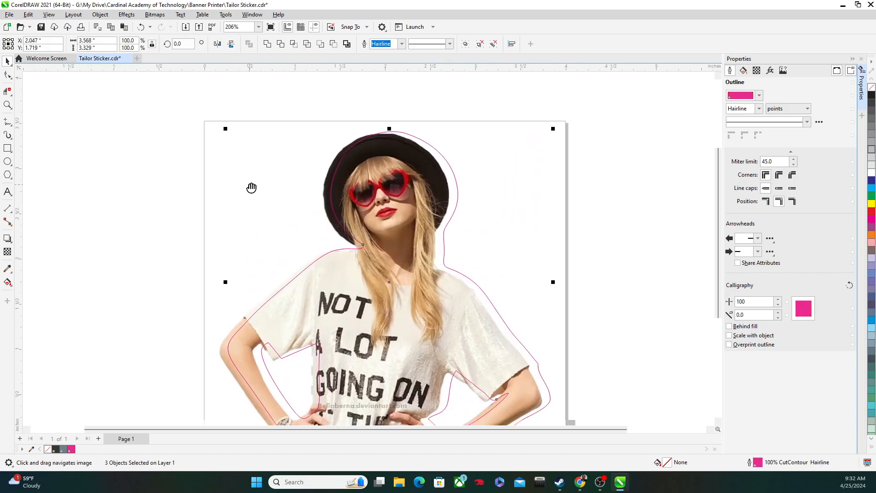
pyautogui.moveTo(252, 190); pyautogui.dragTo(246, 118)
pyautogui.press('Left')
pyautogui.press('Left')
pyautogui.press('Left')
pyautogui.press('Left')
pyautogui.press('Left')
pyautogui.press('Left')
pyautogui.press('Left')
pyautogui.press('Left')
pyautogui.press('Left')
pyautogui.press('Left')
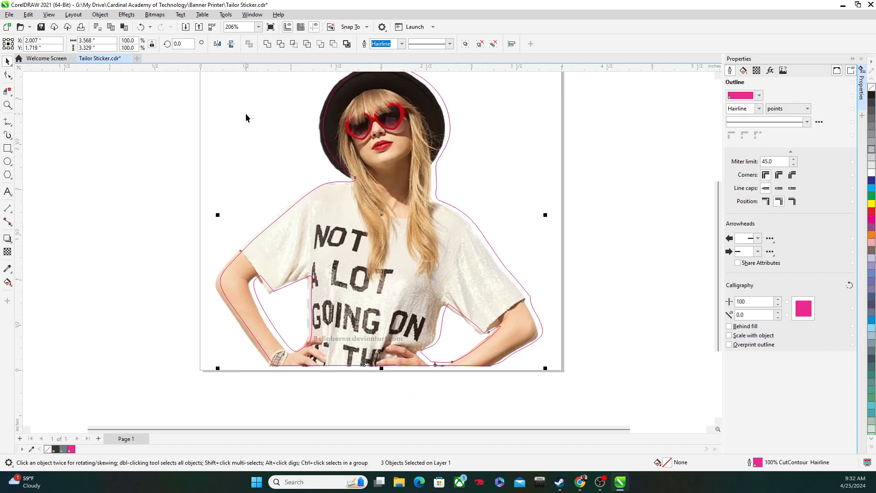
pyautogui.press('Down')
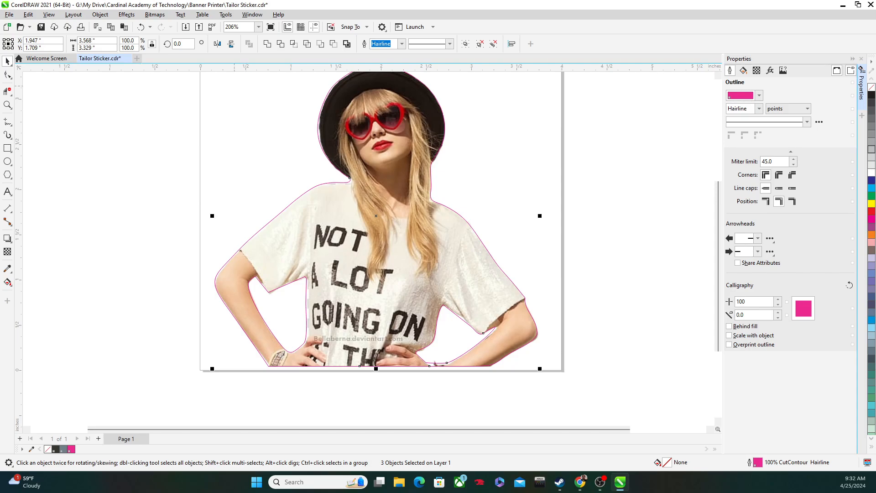
# Step: Check the outline's fit around the sleeve and arm, and save the Tailor Sticker drawing
pyautogui.scroll(3, 221, 273)
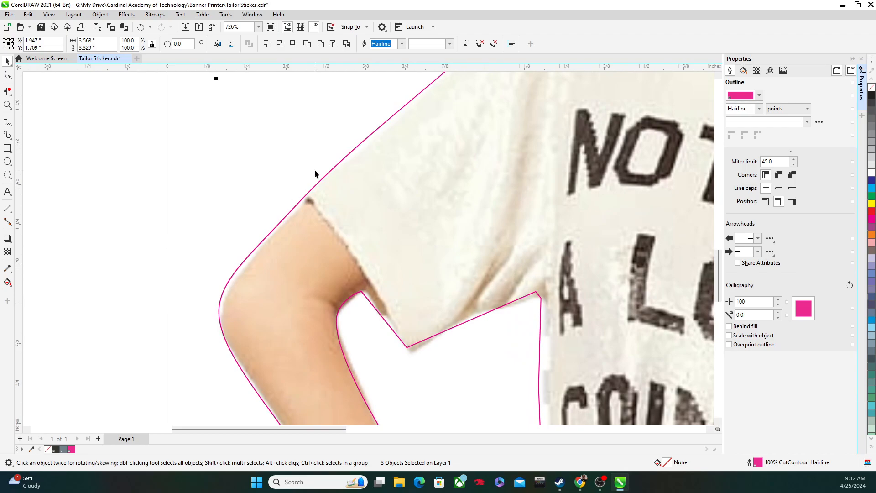
pyautogui.scroll(-3, 315, 174)
pyautogui.scroll(-2, 338, 212)
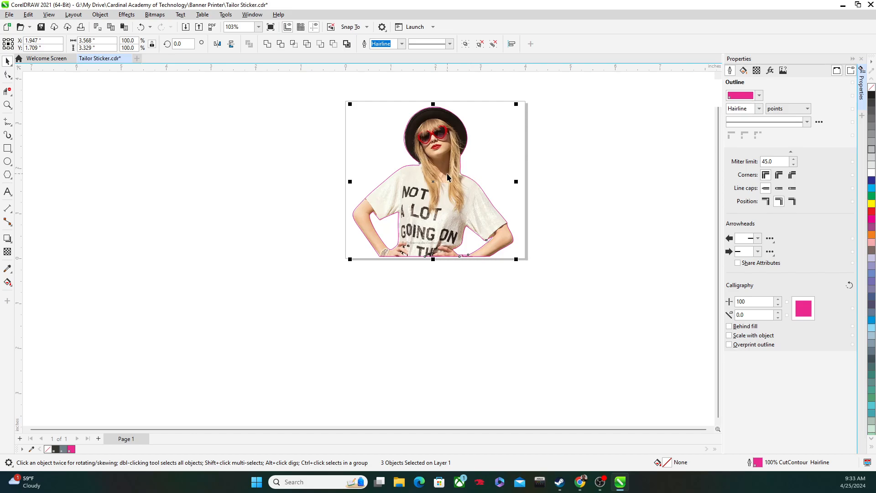
pyautogui.scroll(2, 465, 124)
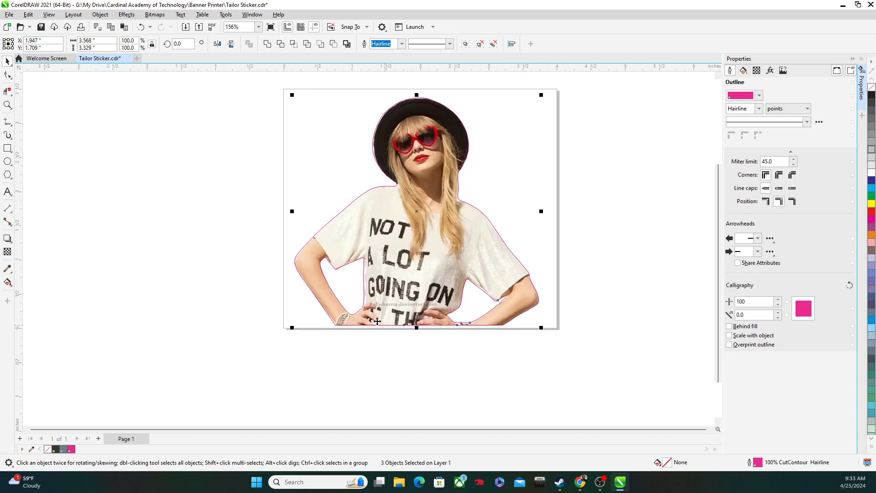
pyautogui.click(42, 27)
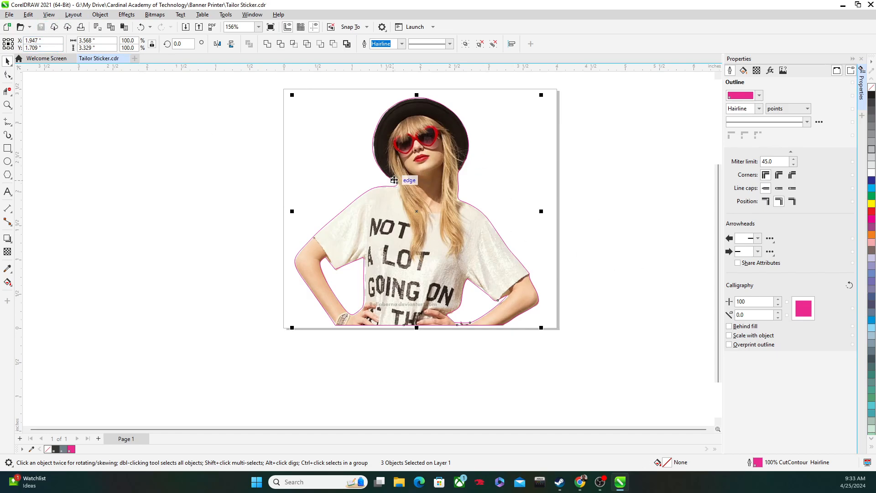
pyautogui.scroll(-2, 397, 185)
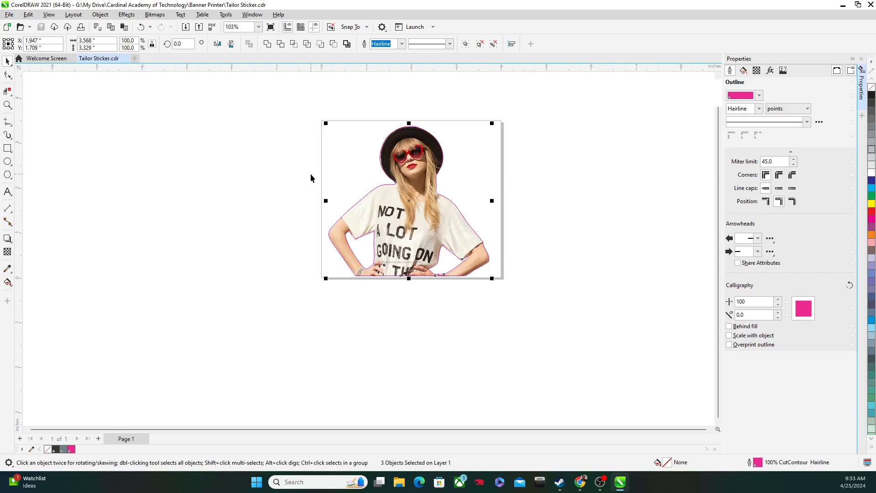